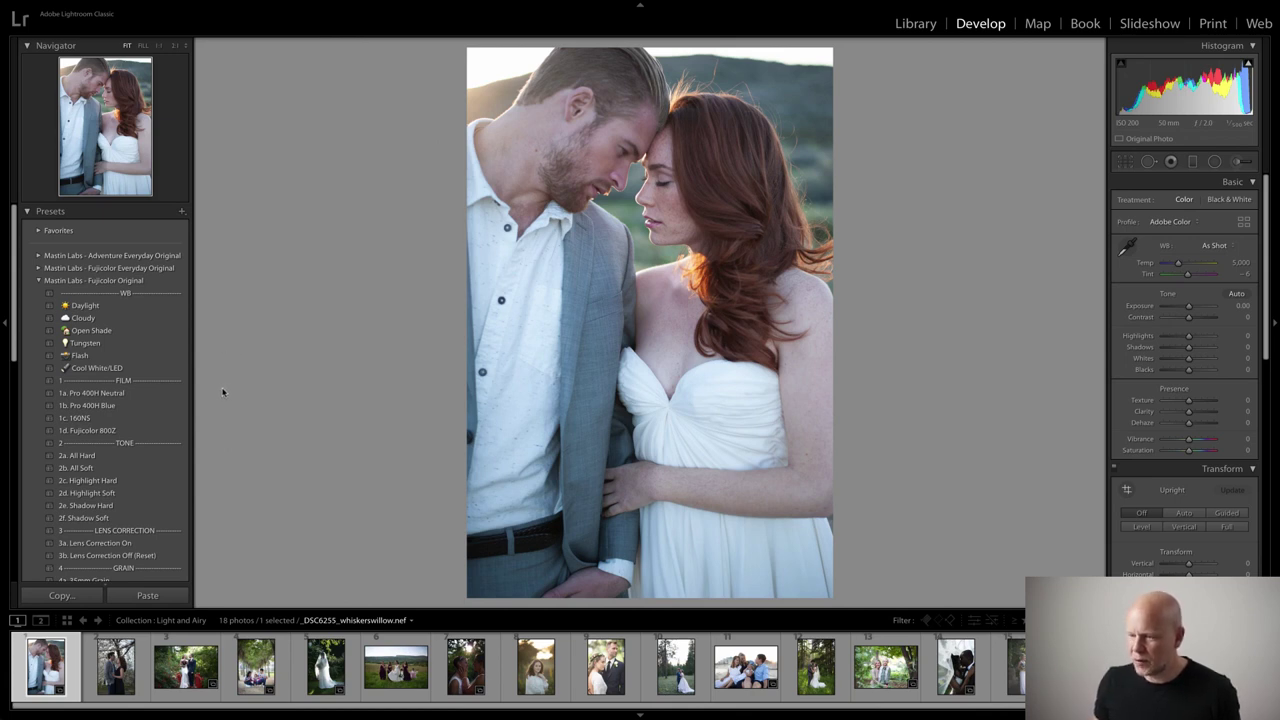
Step: Apply the 1a. Pro 400H Neutral film preset and the 3a. Lens Correction On preset to the close-up couple portrait
left_click(135, 393)
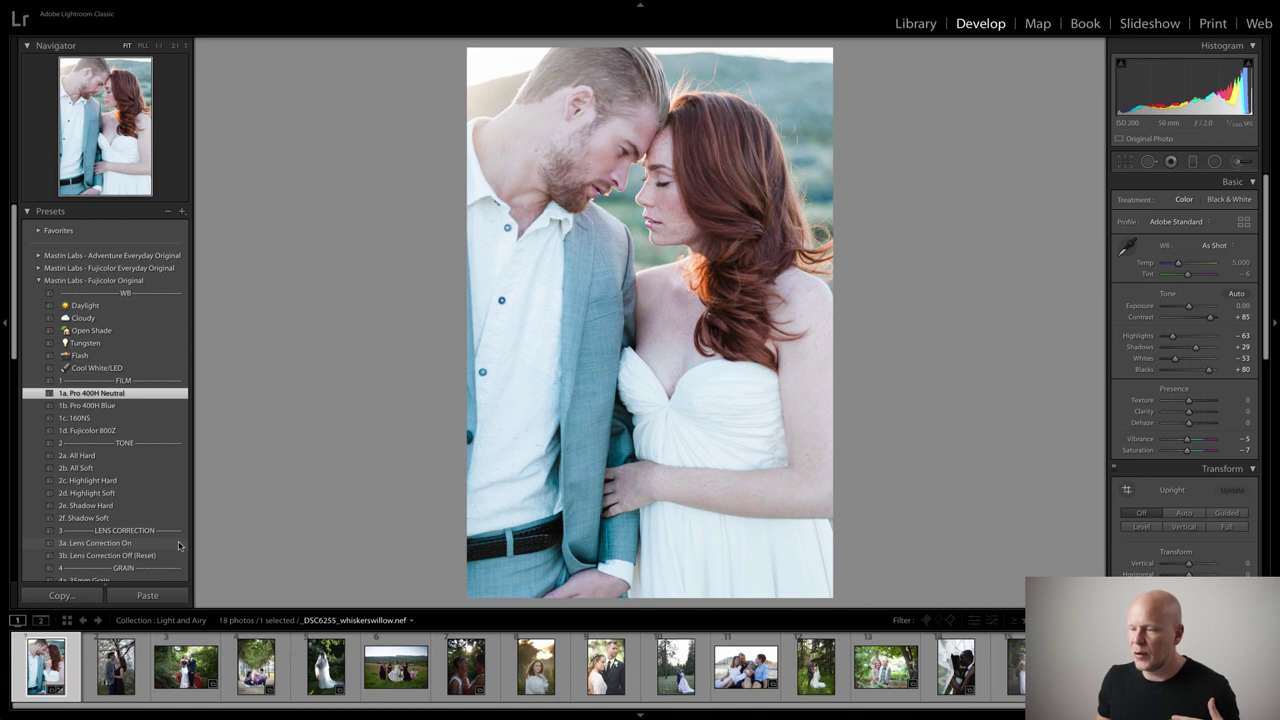
left_click(178, 543)
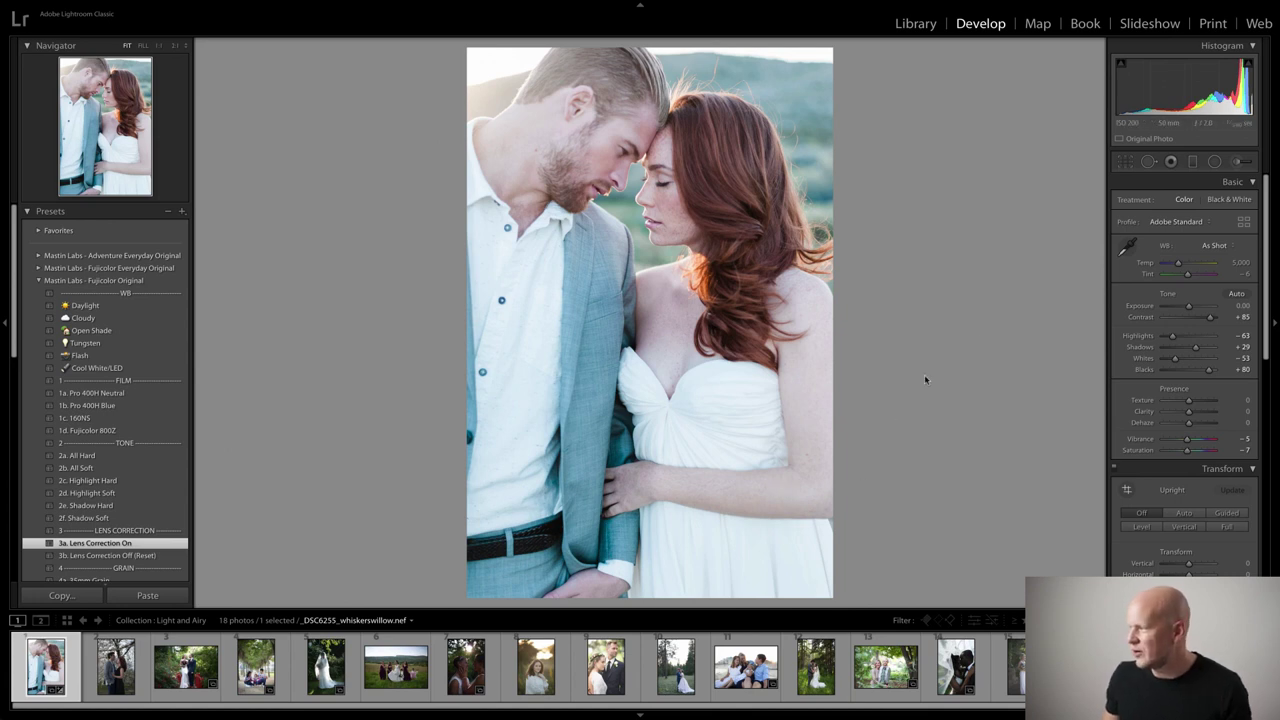
Step: Set the portrait's exposure to +0.15 and warm its white balance to a temperature of 6,496
left_click(1190, 307)
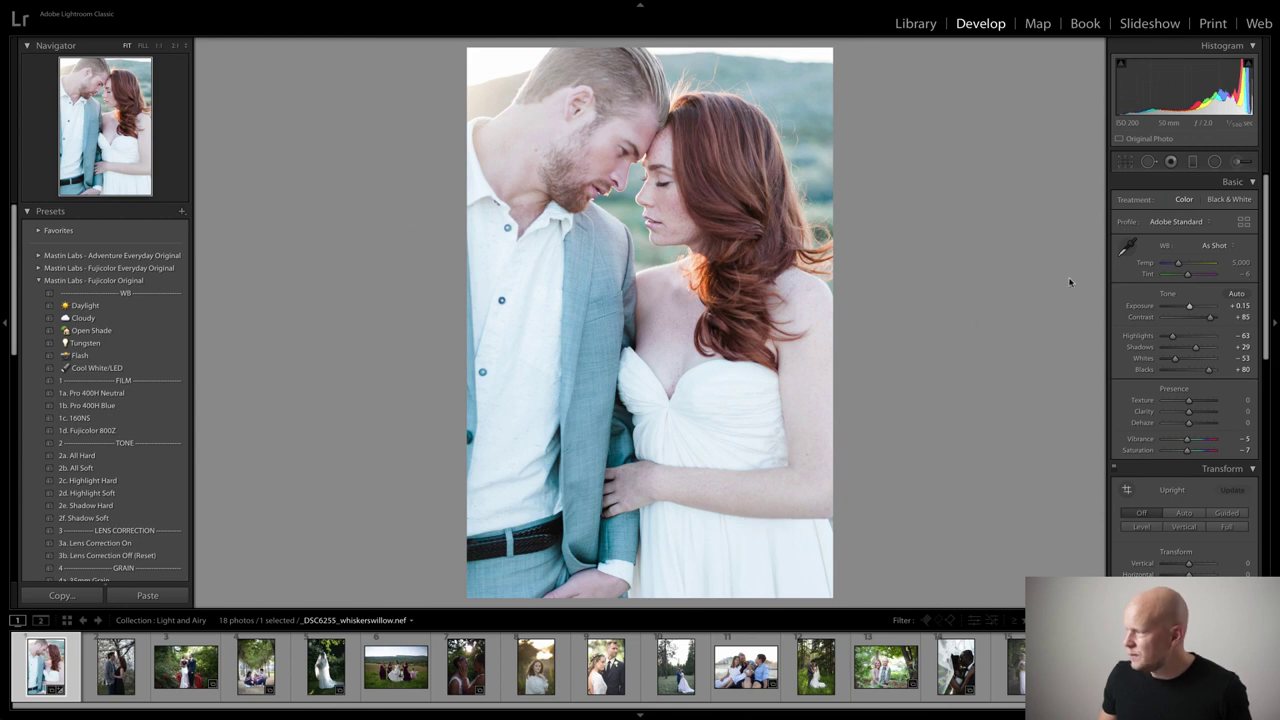
left_click_drag(1177, 262, 1179, 262)
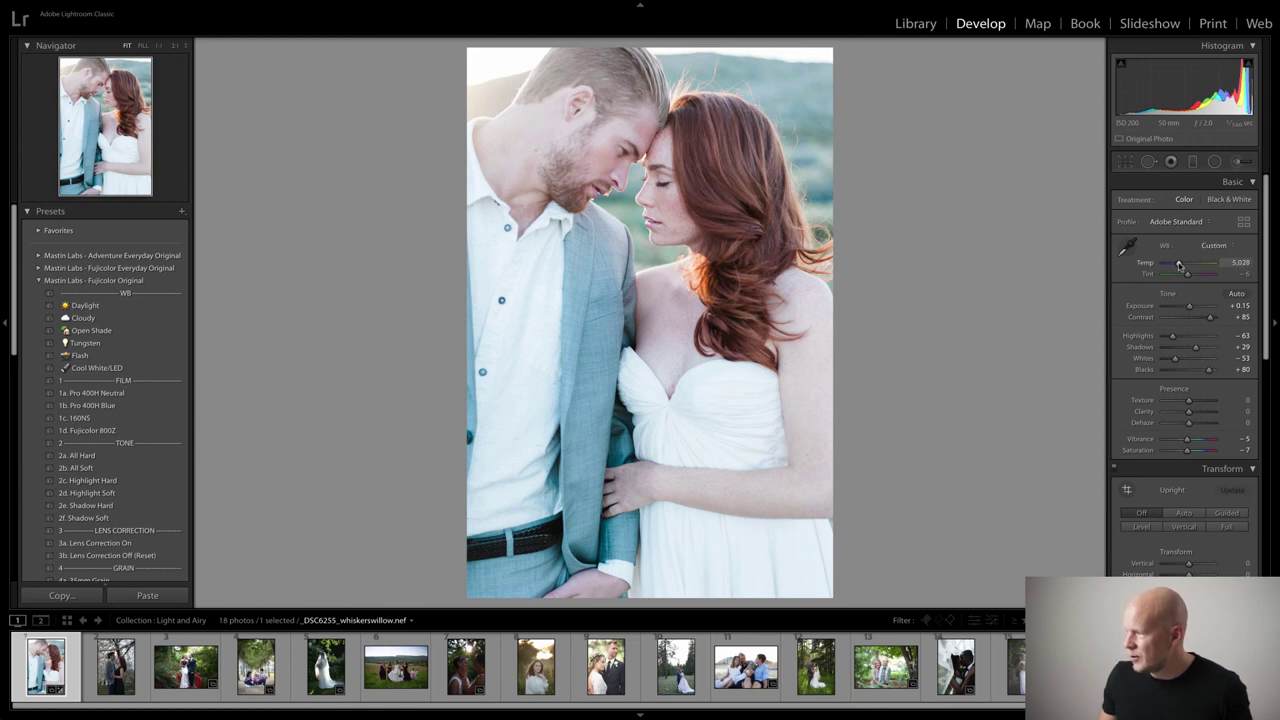
left_click_drag(1179, 264, 1185, 266)
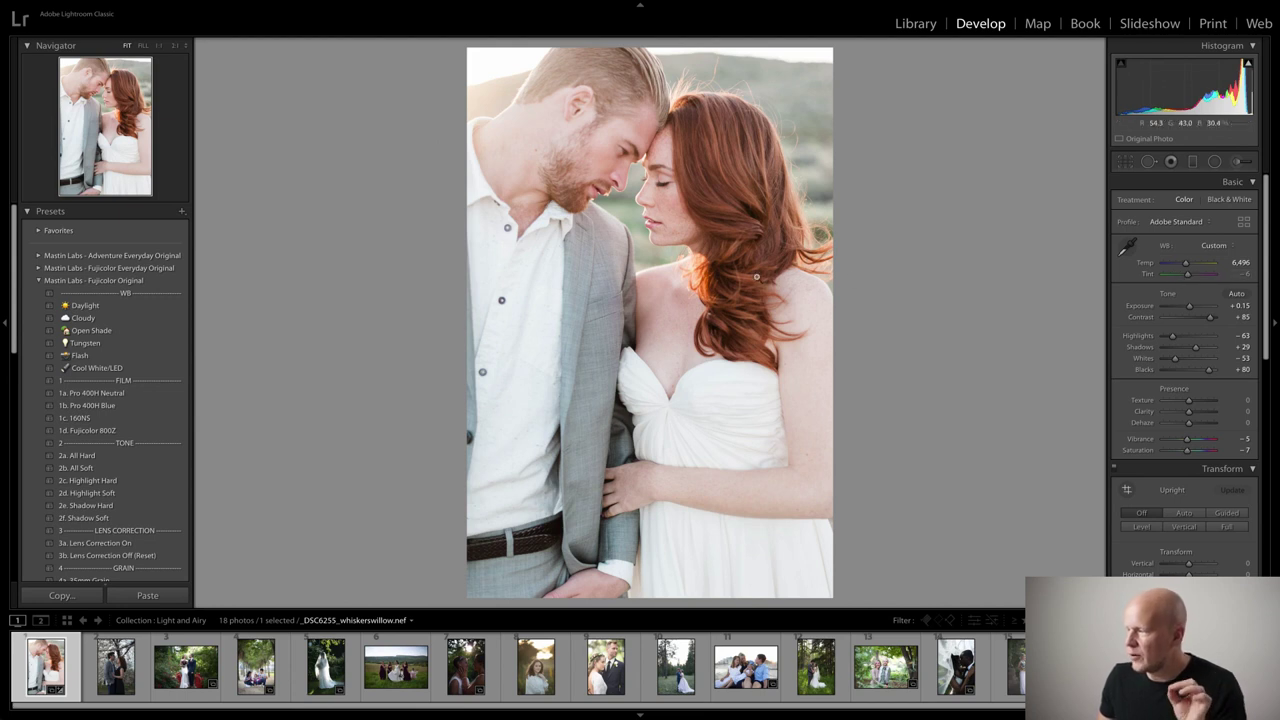
Step: Check the couple's skin tones up close, set the portrait's tint to -16 and compare the edit with the original
left_click(640, 239)
left_click_drag(640, 239, 652, 344)
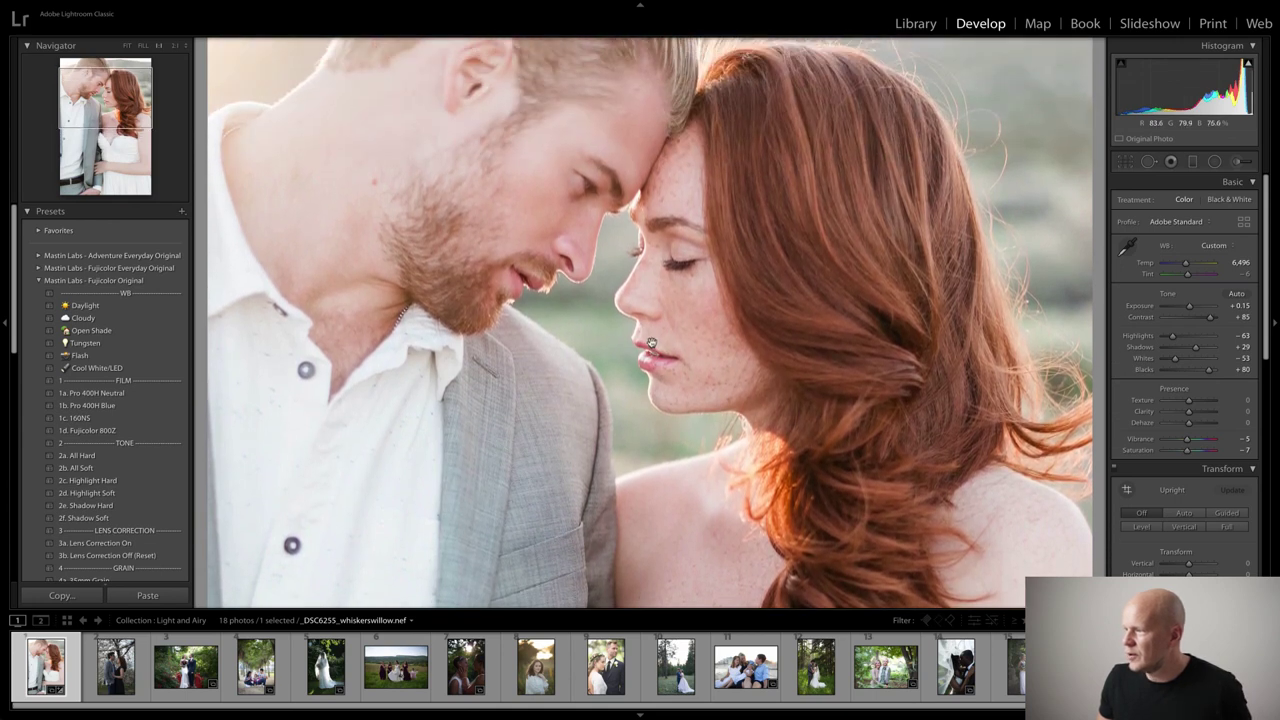
left_click_drag(698, 236, 698, 180)
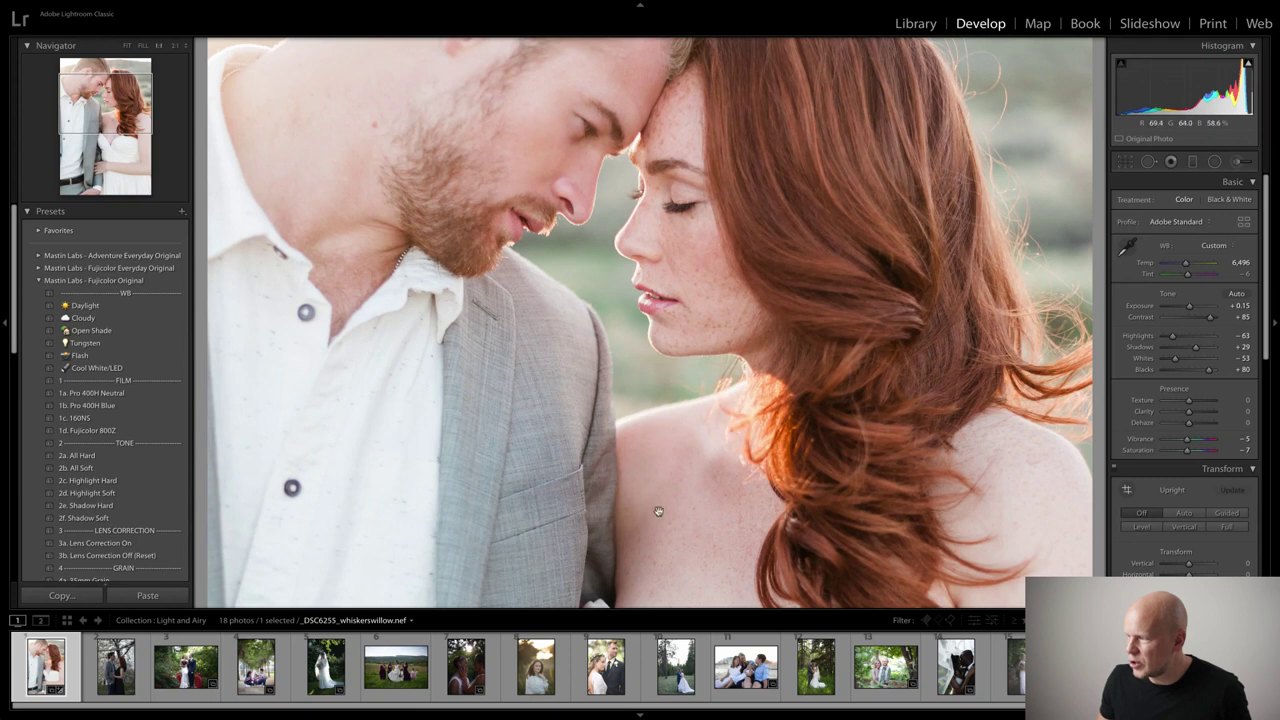
left_click_drag(546, 308, 538, 376)
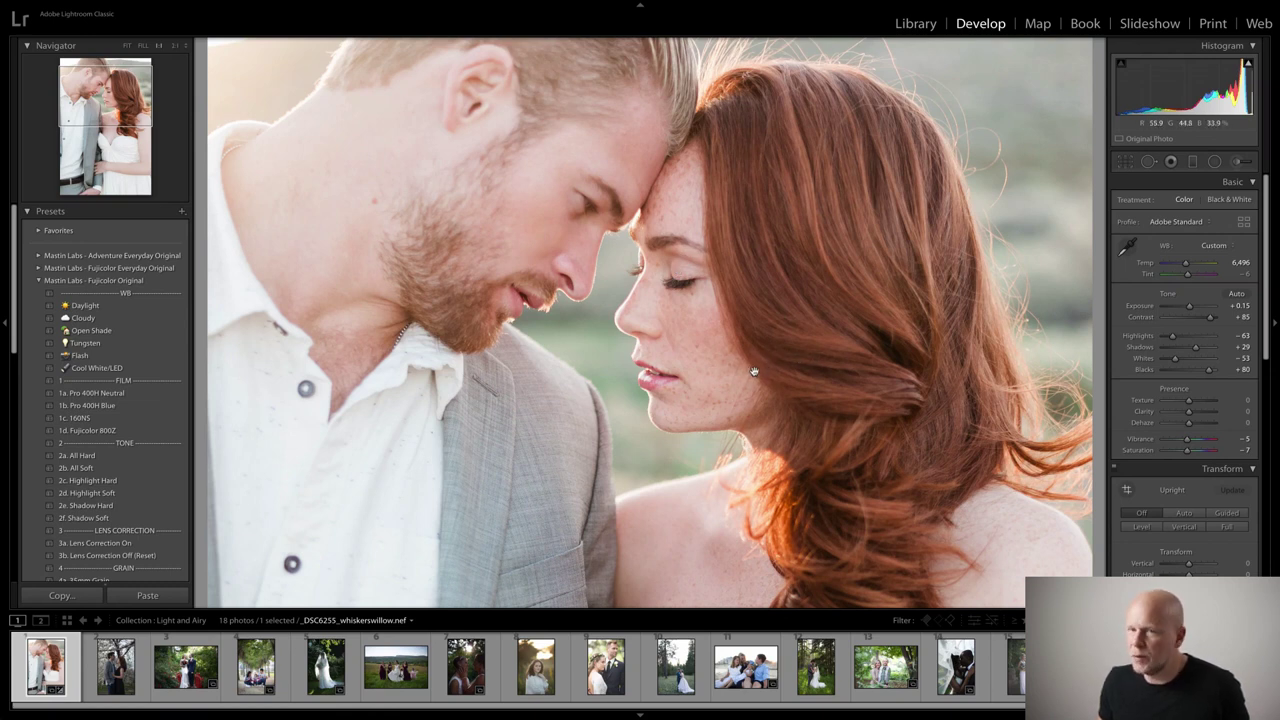
left_click_drag(1186, 275, 1190, 278)
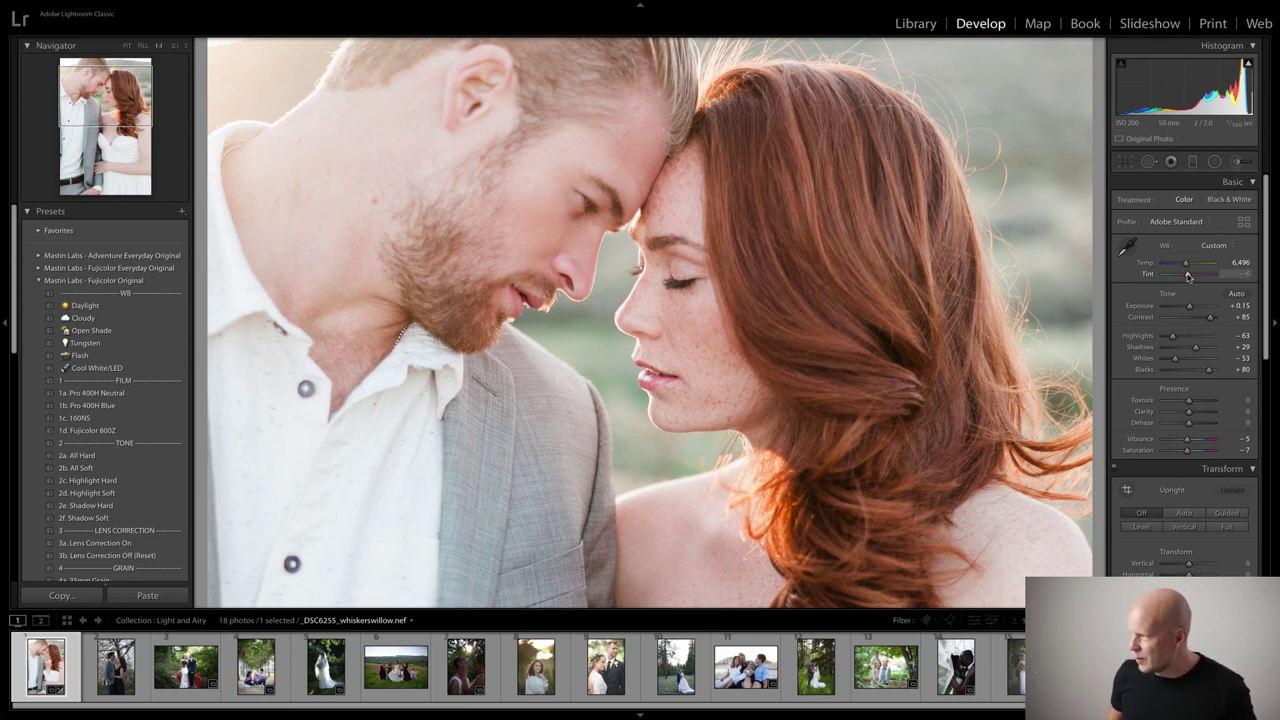
left_click_drag(1188, 277, 1188, 277)
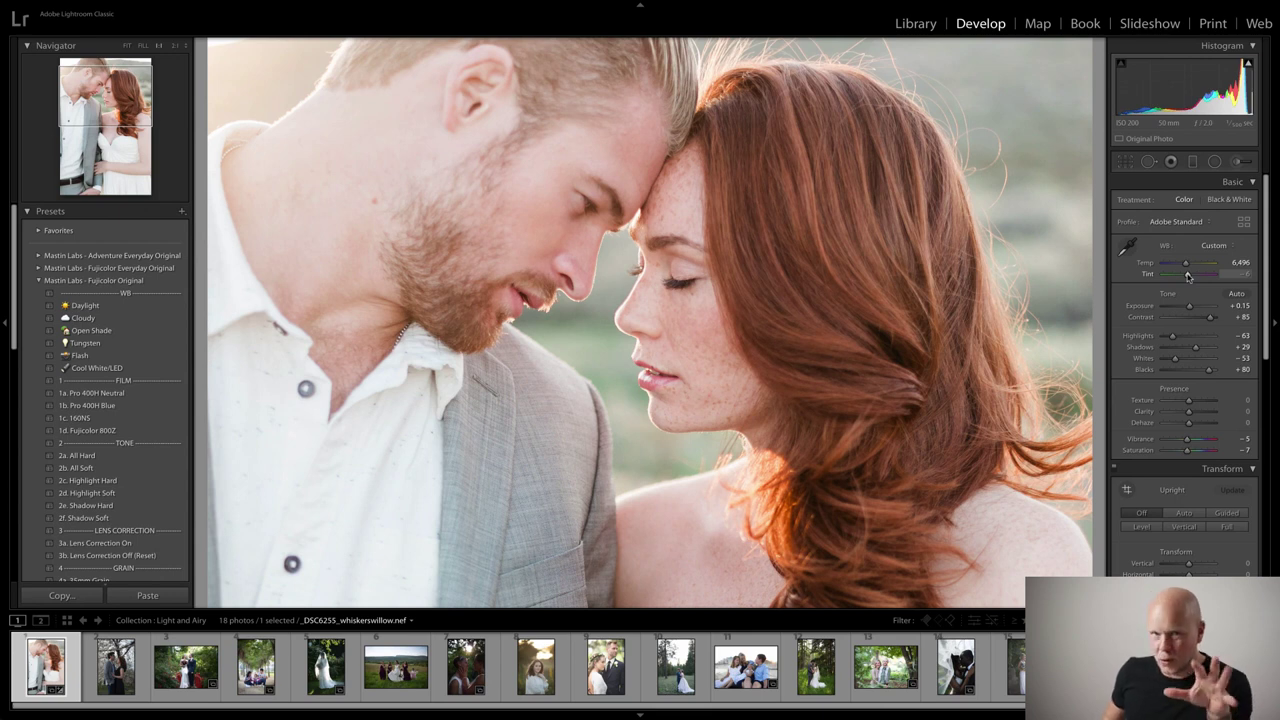
left_click_drag(1188, 277, 1187, 277)
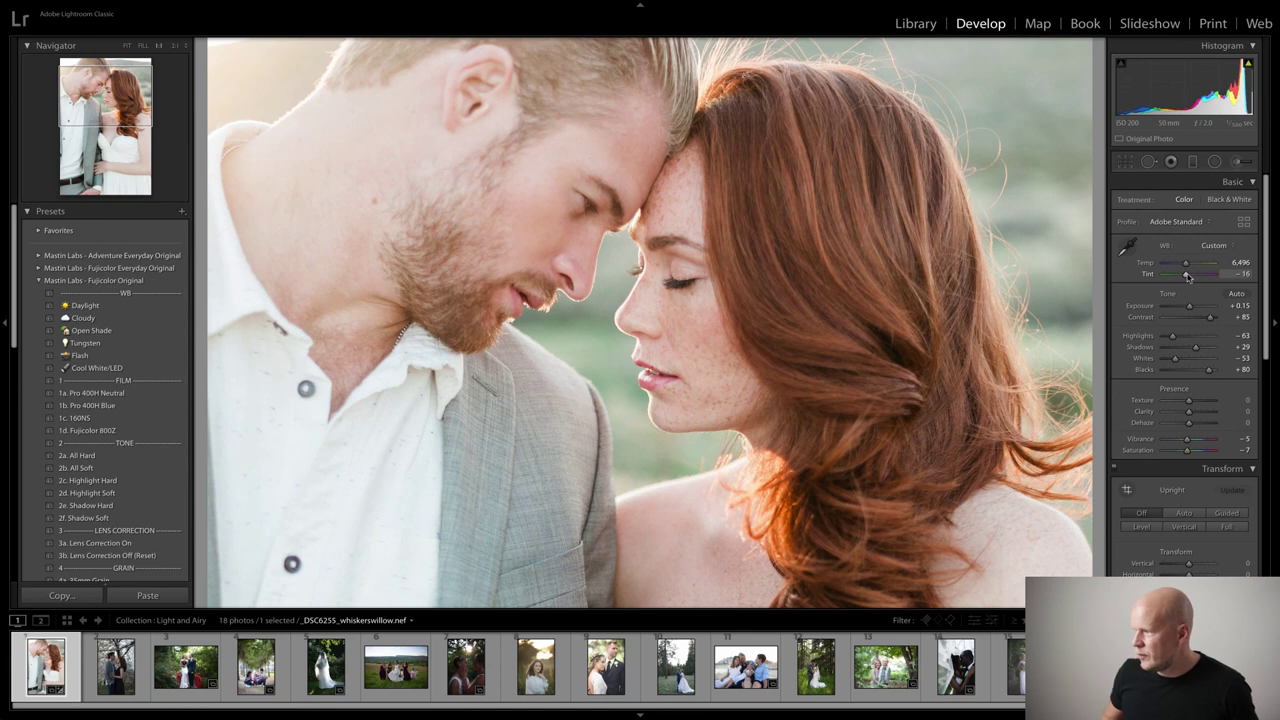
left_click(714, 263)
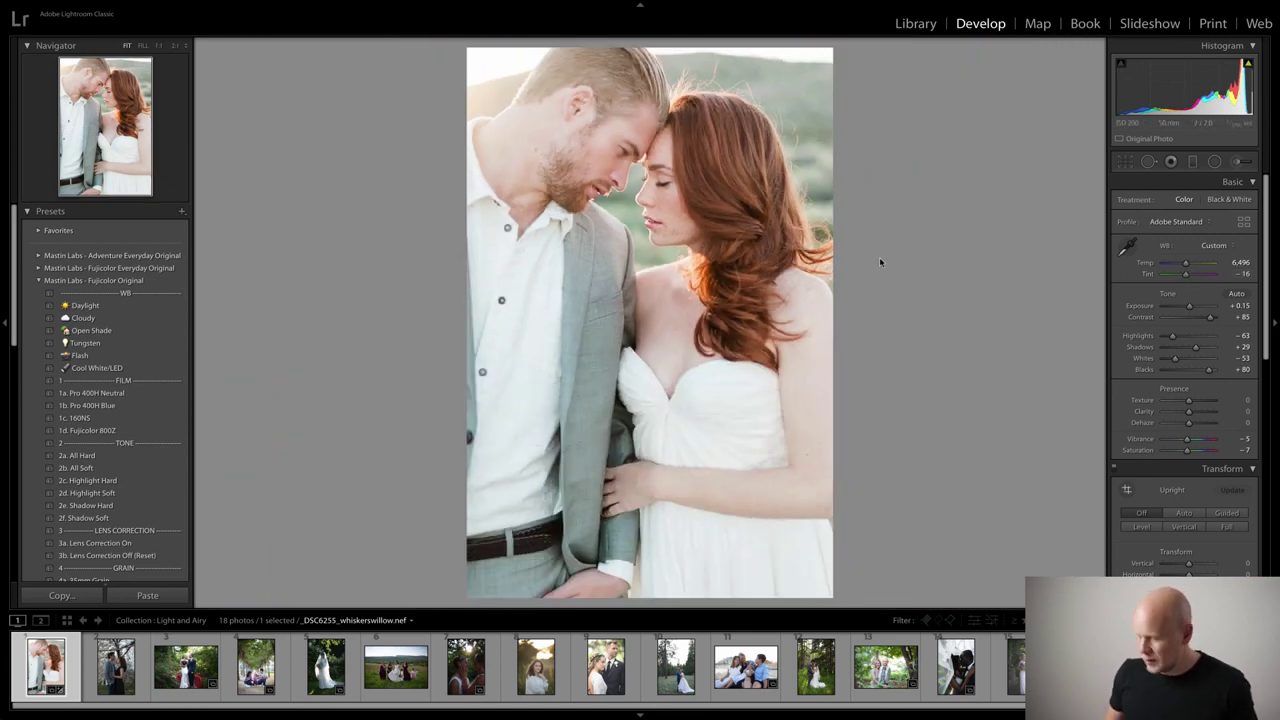
key("y")
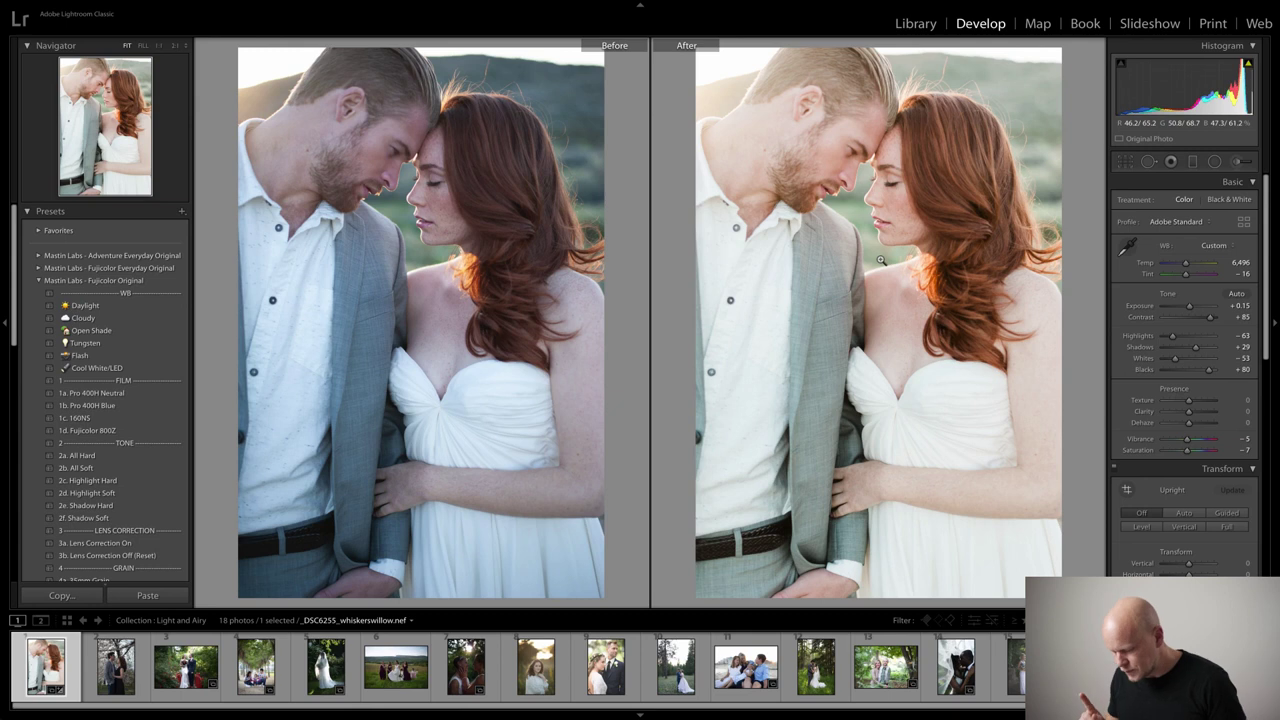
key("y")
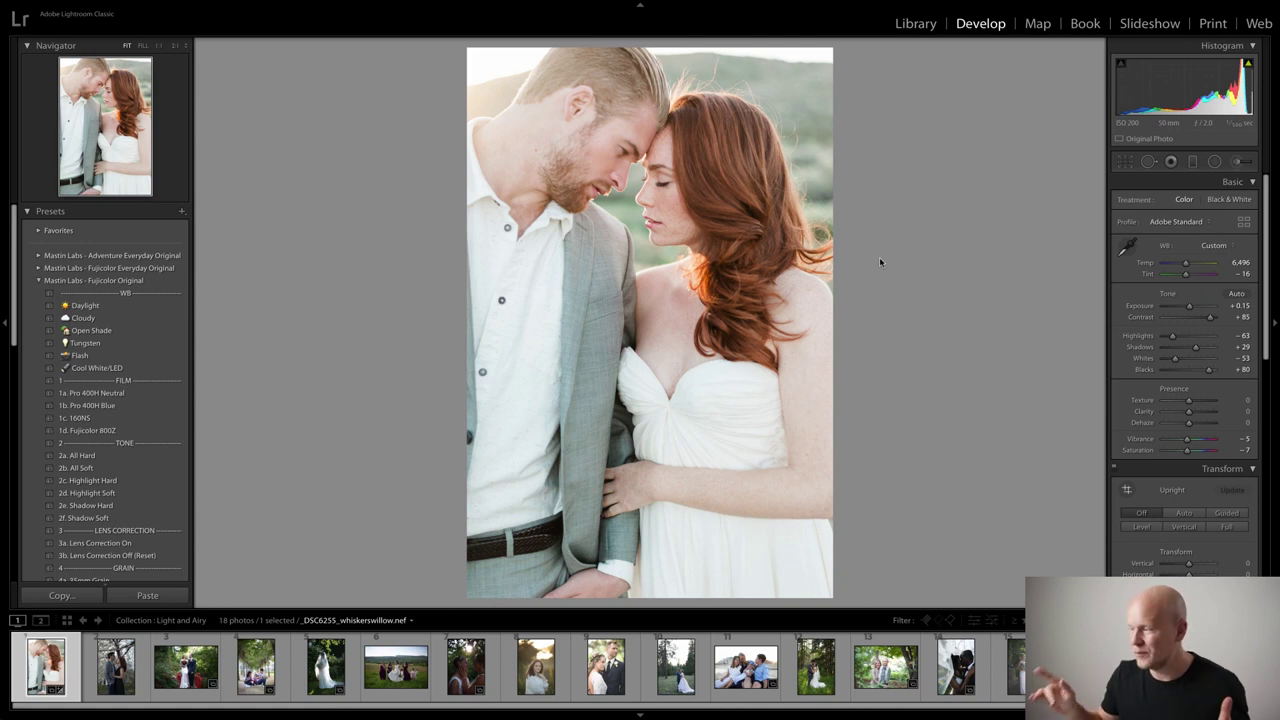
Step: Open the wedding photo with the red bridge railings for developing and examine its bright background up close against the first portrait
left_click(913, 24)
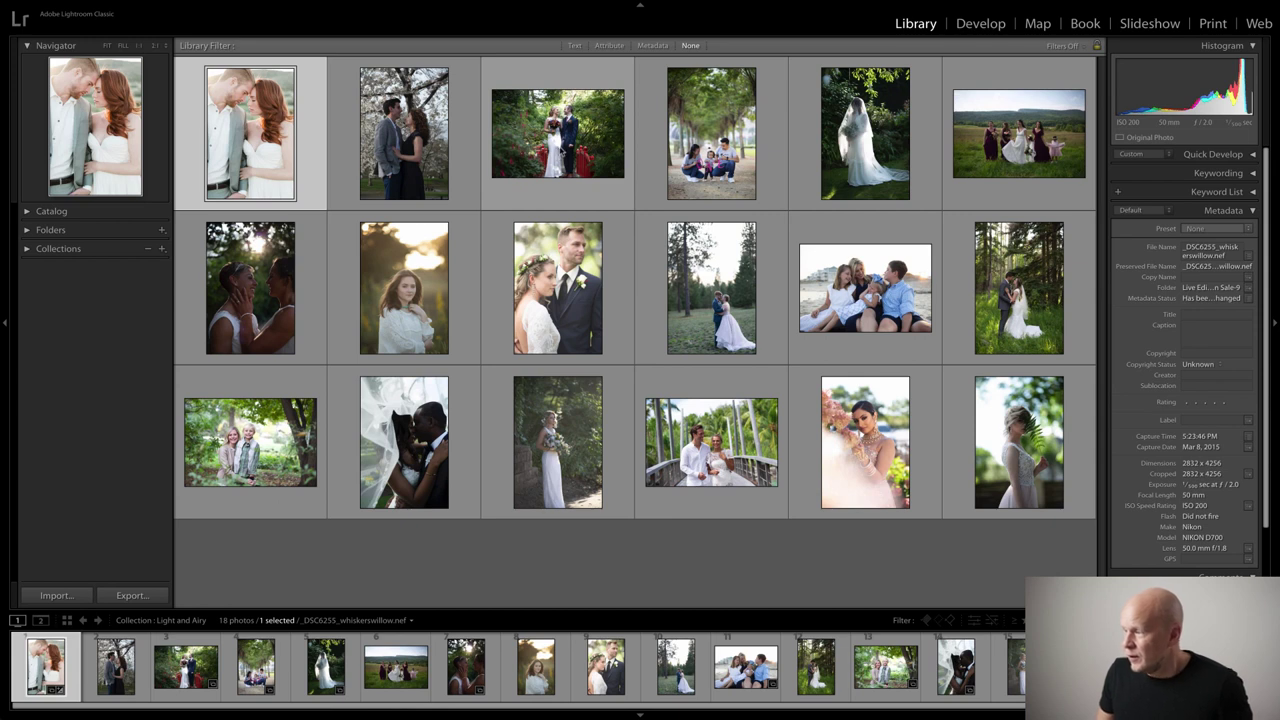
double_click(557, 151)
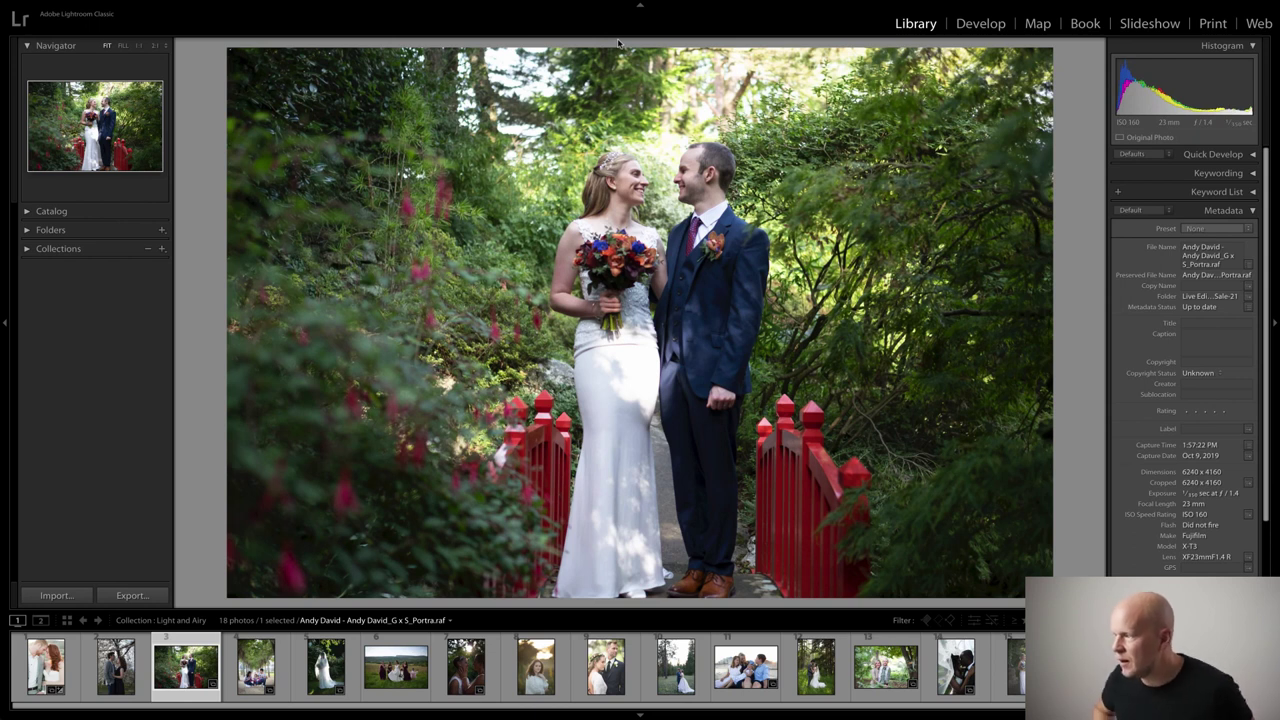
left_click(972, 26)
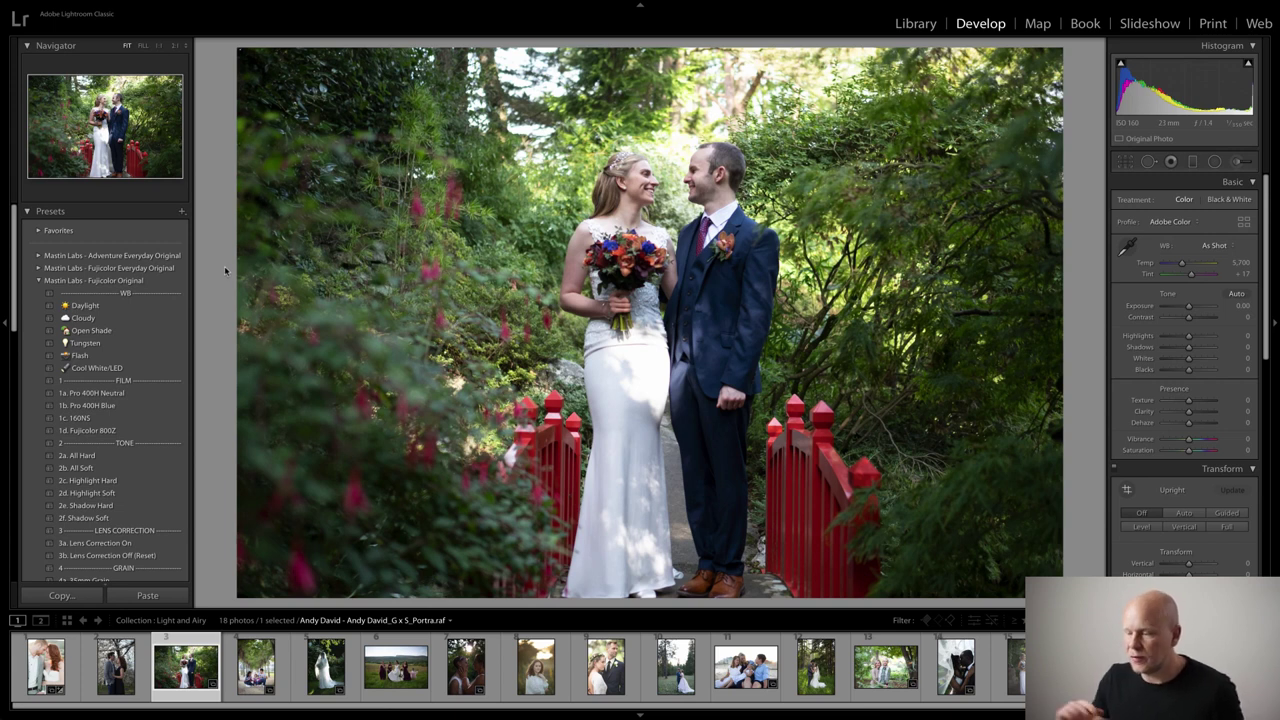
left_click(45, 665)
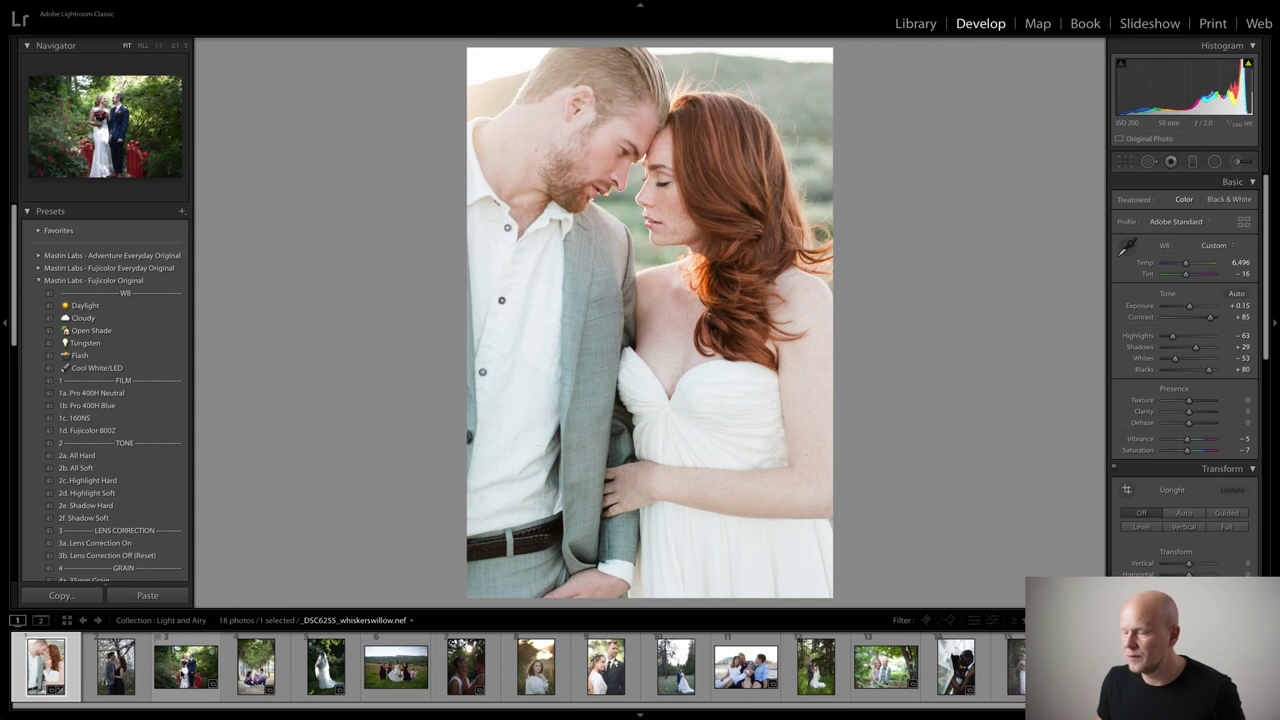
left_click(185, 665)
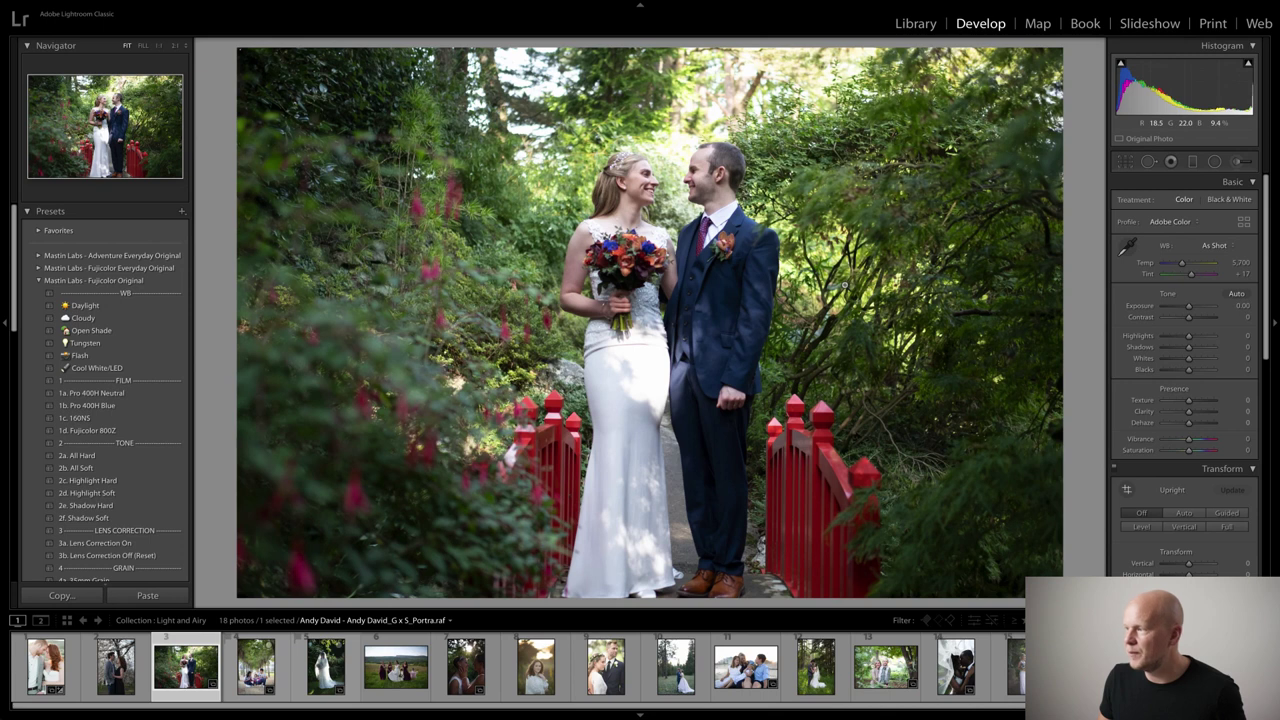
left_click(733, 89)
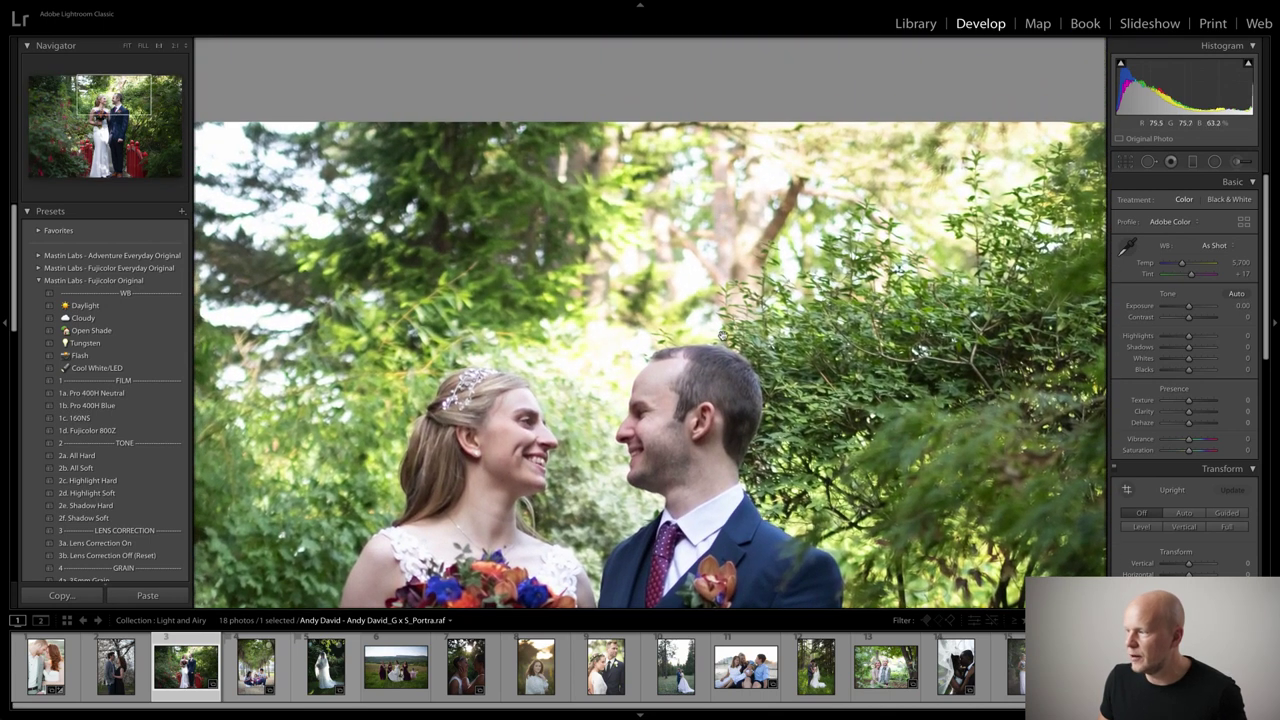
left_click(677, 232)
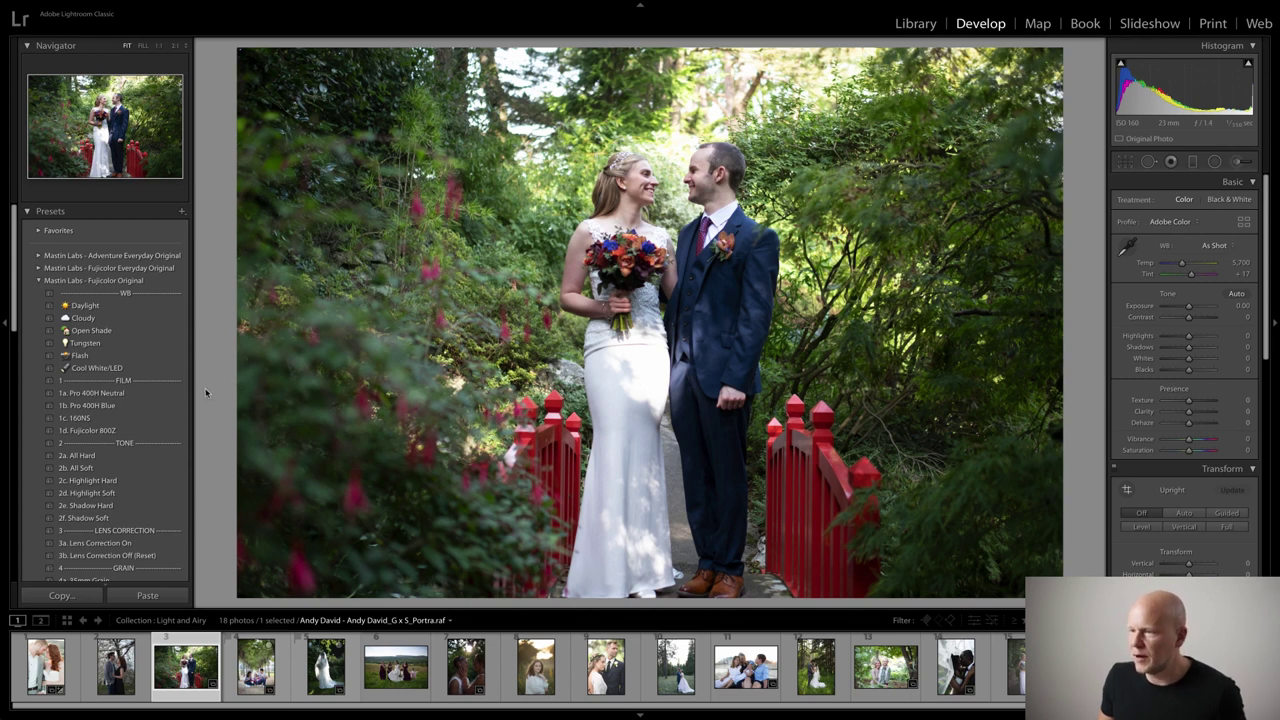
Step: Apply the 1a. Pro 400H Neutral and 3a. Lens Correction On presets to the bridge photo and check its camera metadata
left_click(126, 394)
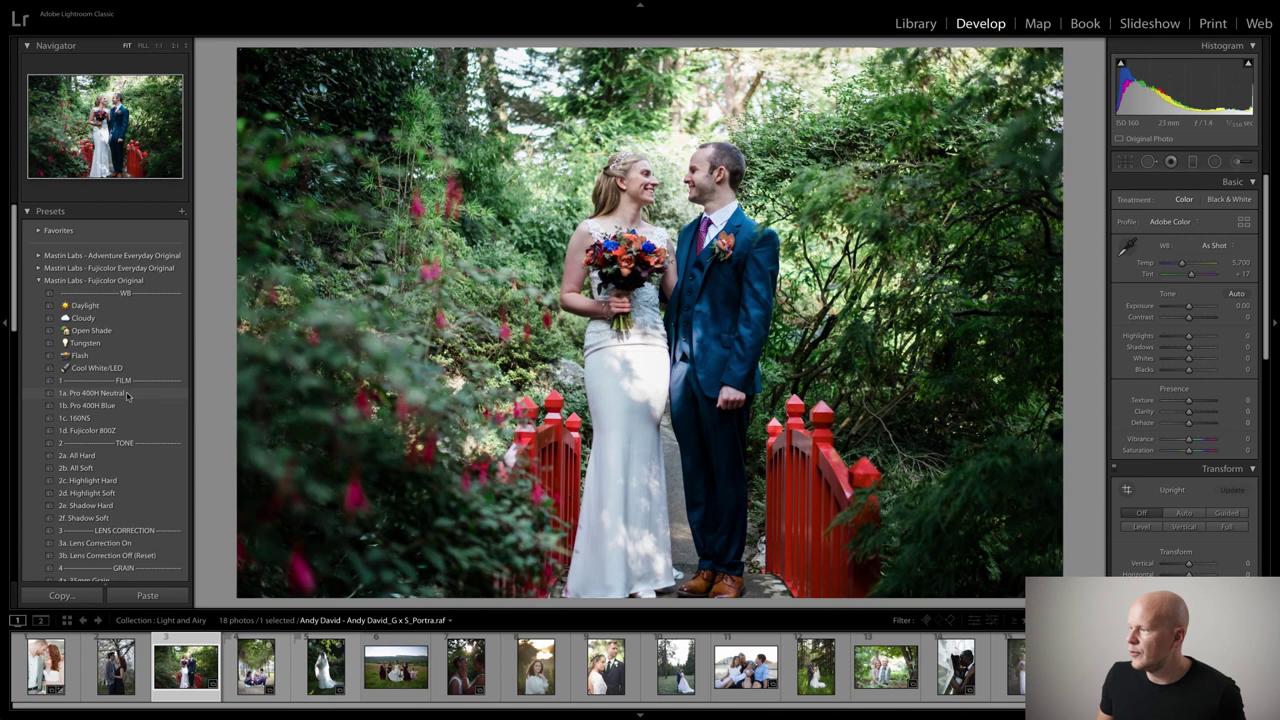
left_click(126, 394)
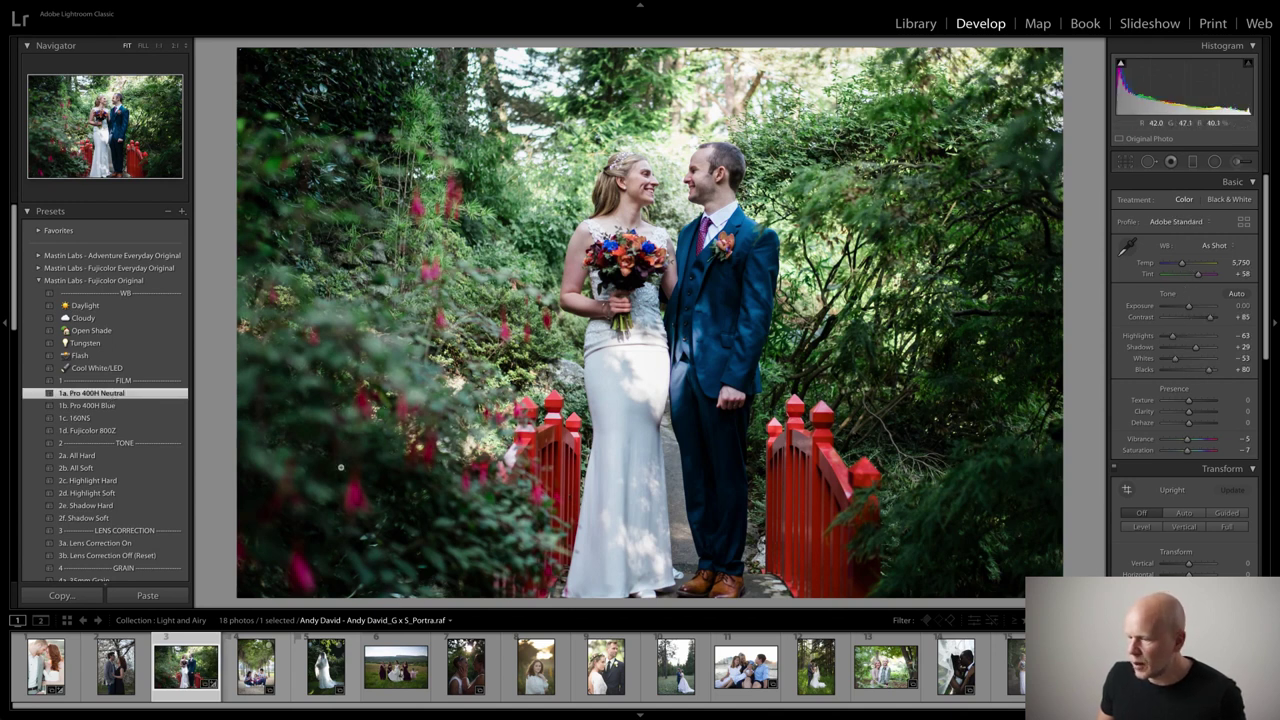
left_click(161, 543)
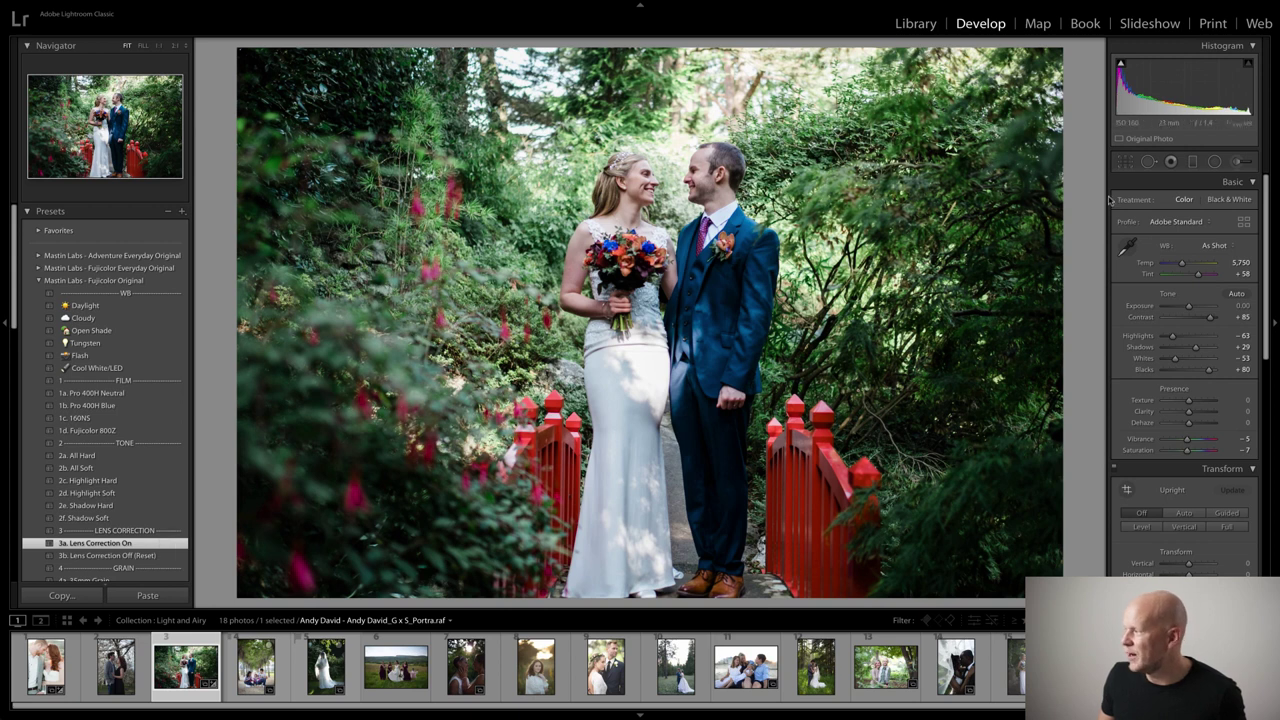
left_click(916, 24)
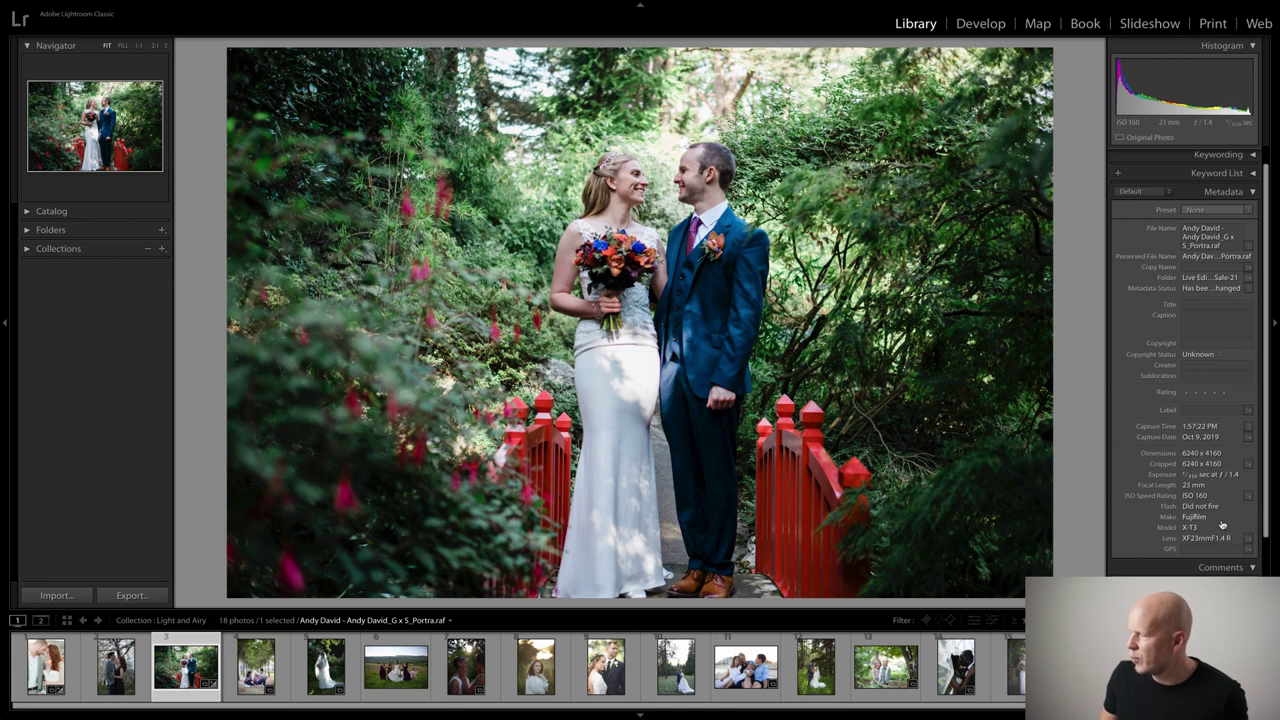
left_click(988, 22)
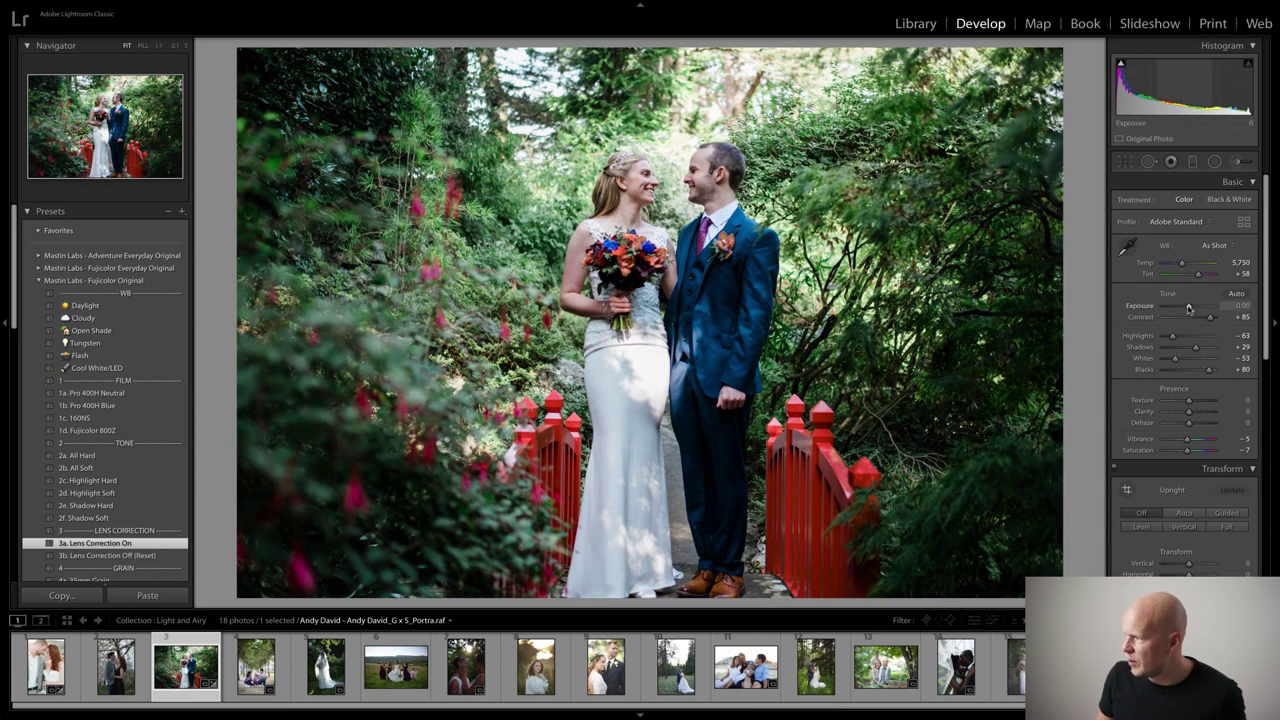
Step: Set the bridge photo's exposure to +0.55 and soften its contrast with the 2b. All Soft tone preset
mouse_move(1188, 307)
left_mouse_down()
mouse_move(1166, 308)
mouse_move(1193, 309)
left_mouse_up()
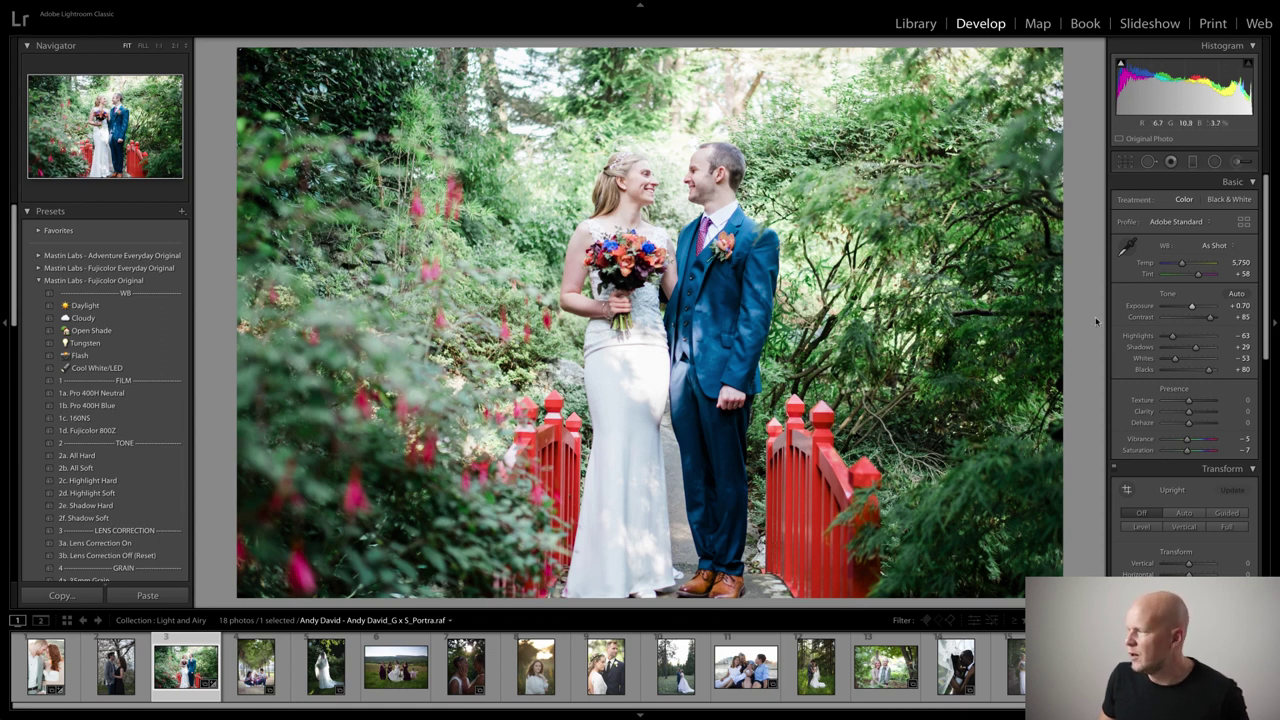
left_click_drag(1191, 308, 1192, 308)
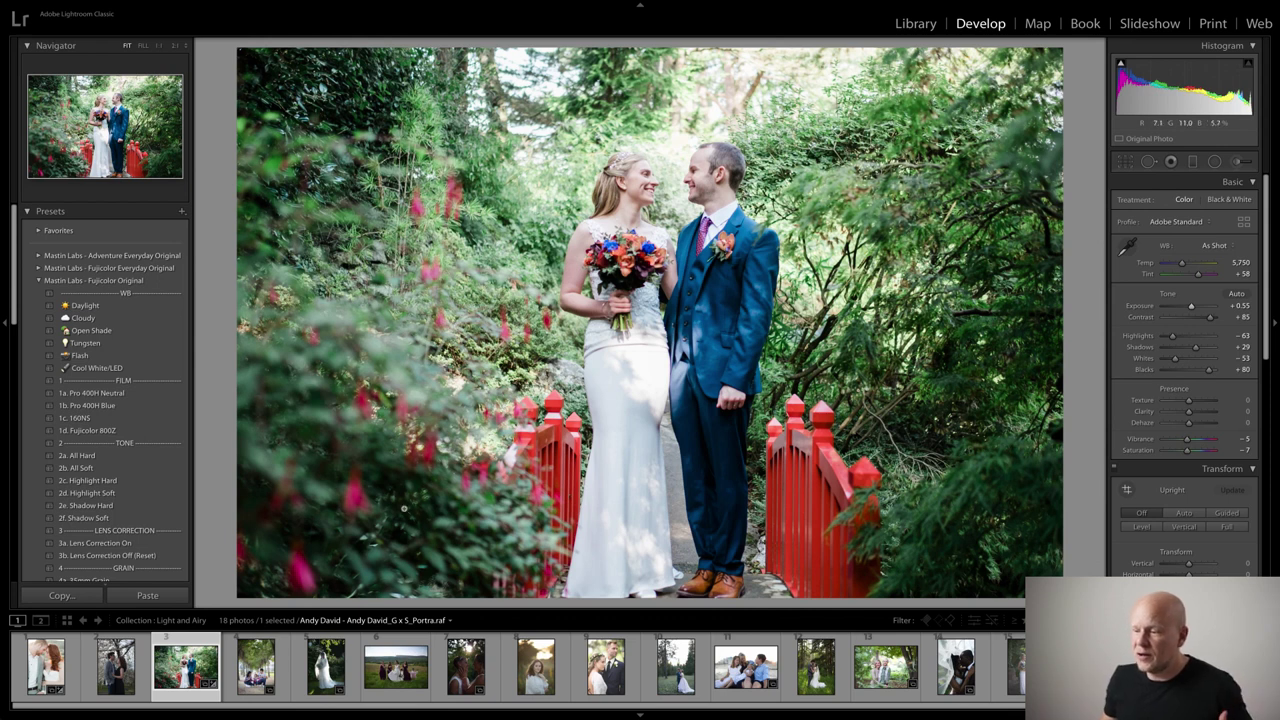
left_click(146, 468)
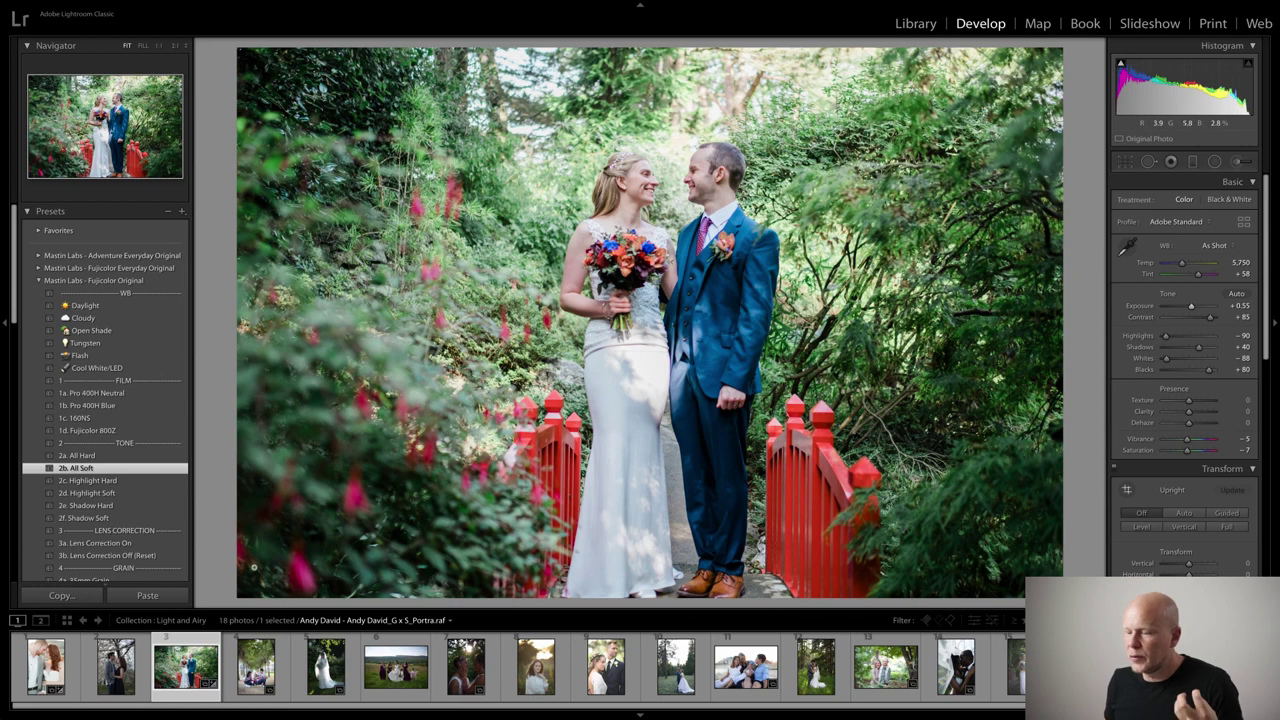
Step: Compare the bridge photo with the first portrait, set its temperature to 6,506 and check the couple's skin tones up close
left_click(66, 675)
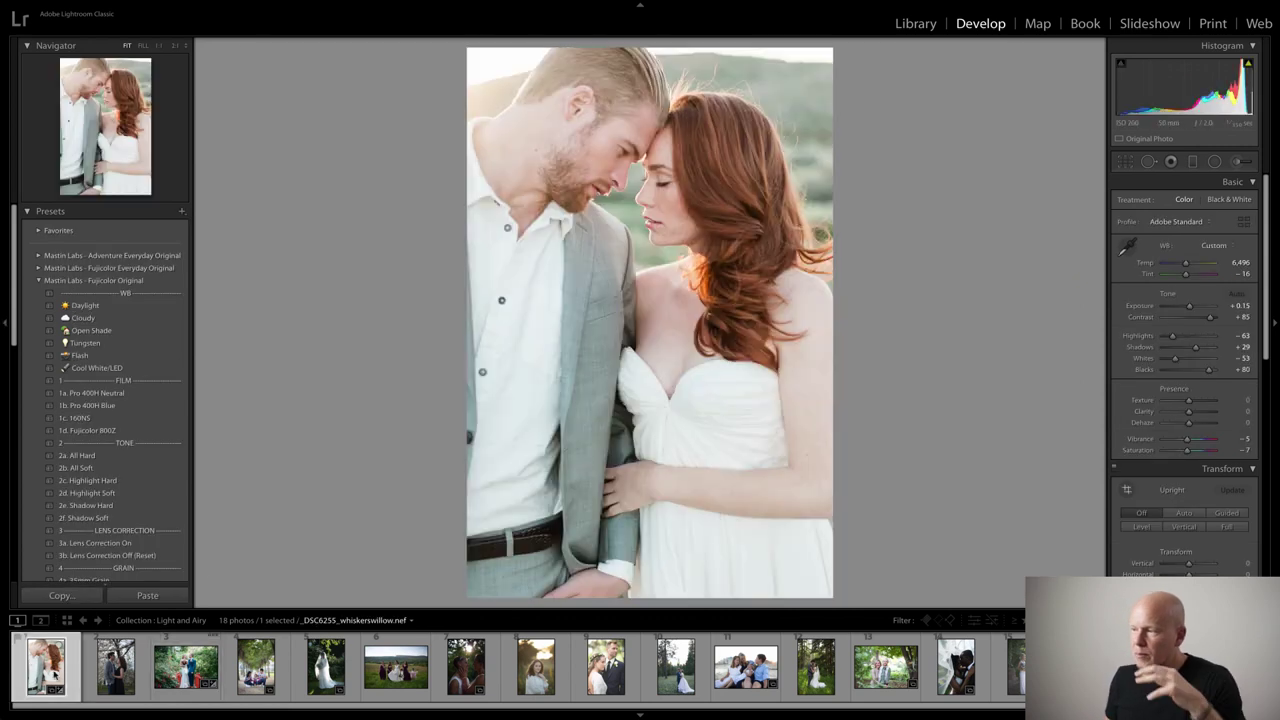
left_click(185, 667)
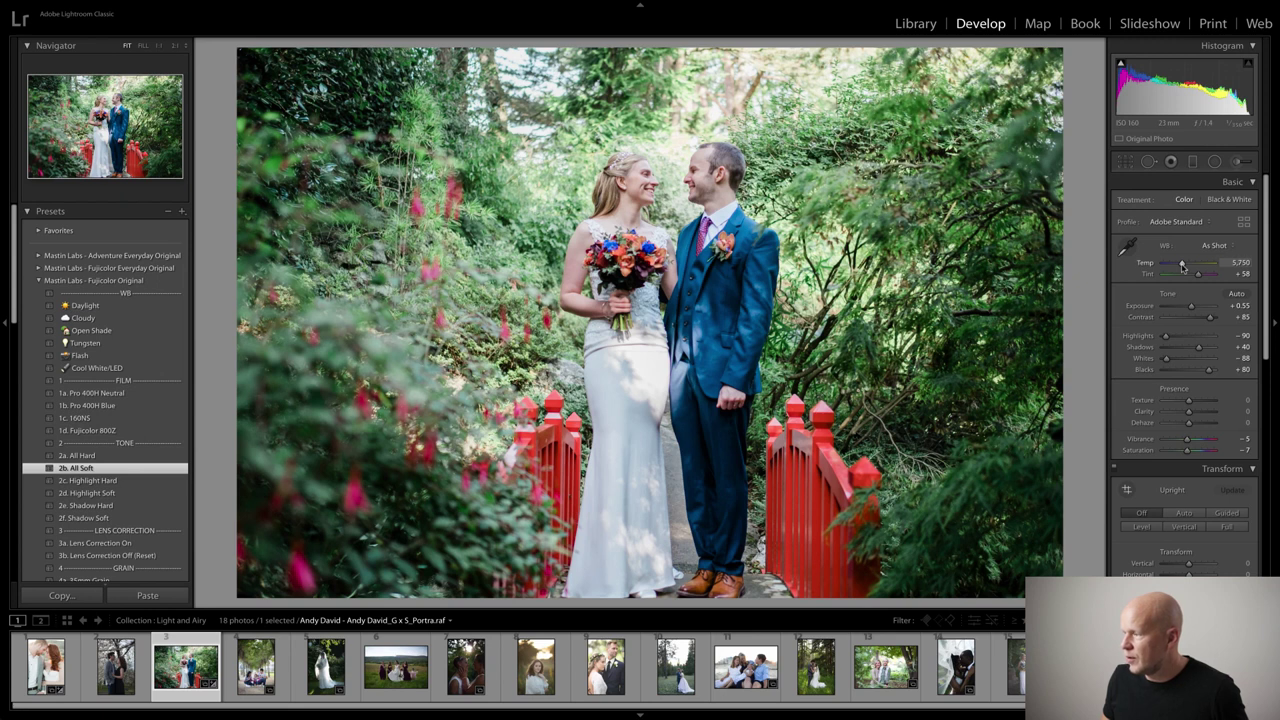
left_click(644, 181)
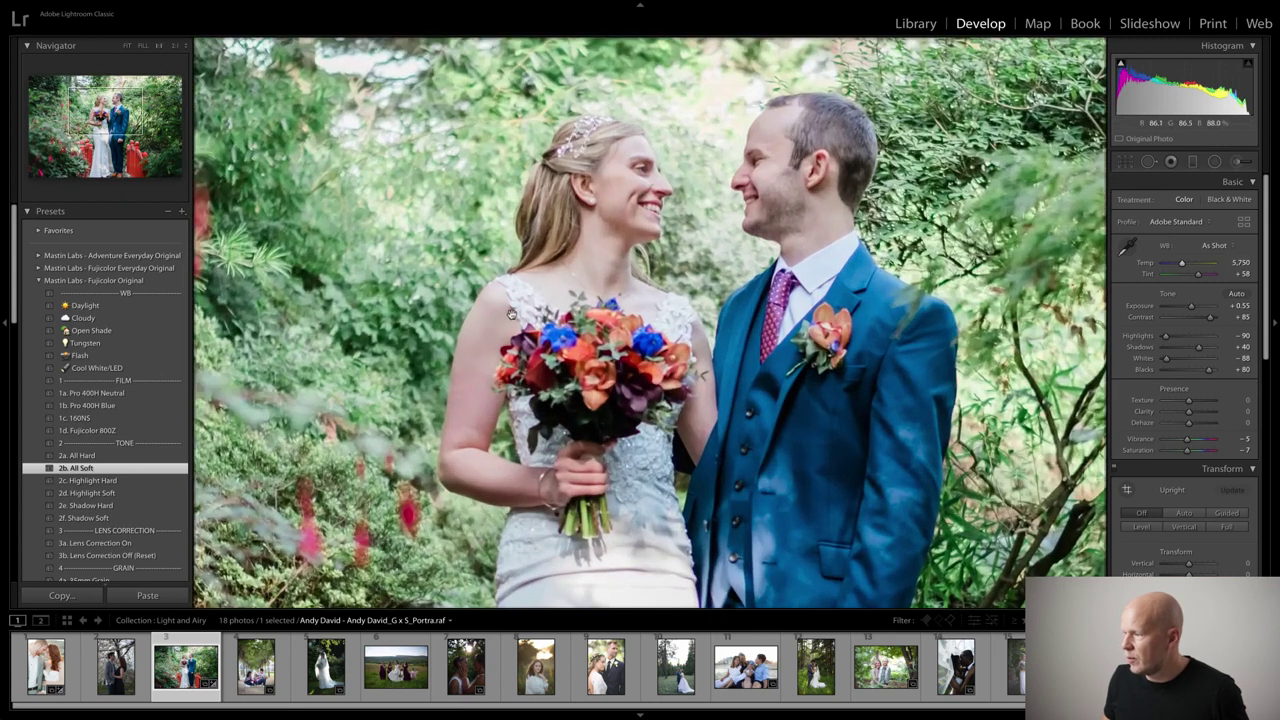
left_click(719, 255)
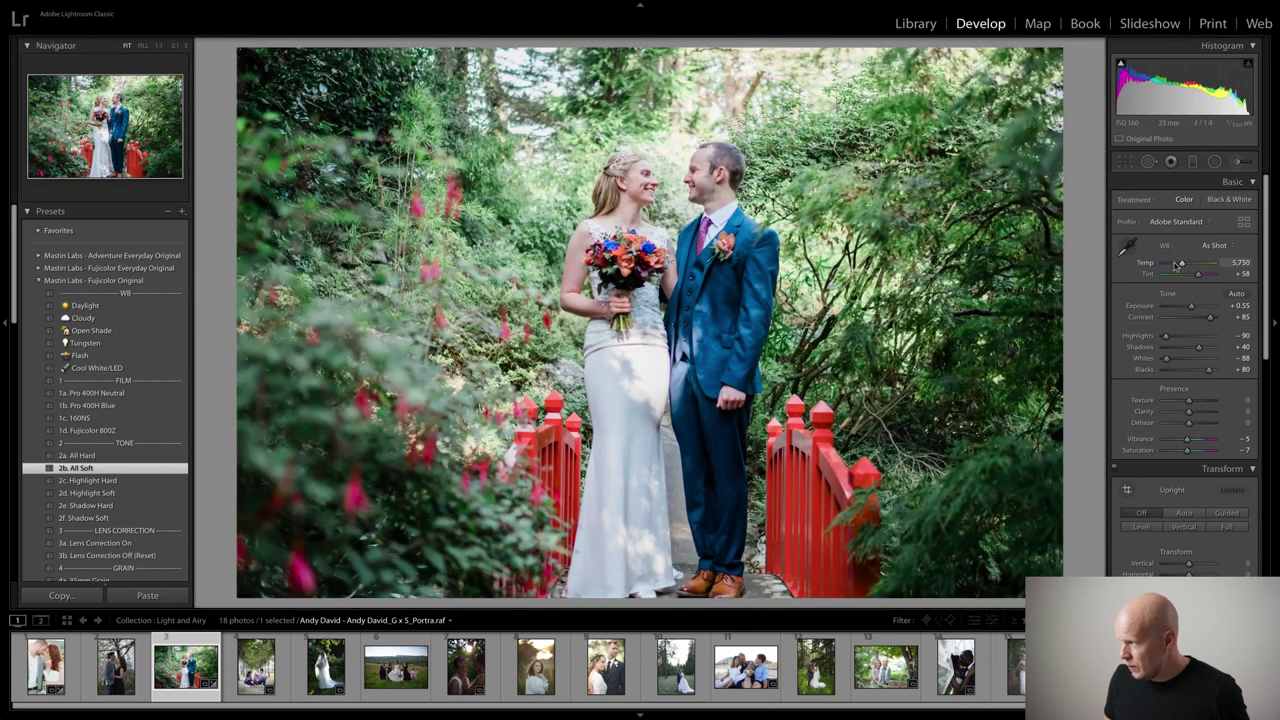
left_click_drag(1182, 264, 1186, 264)
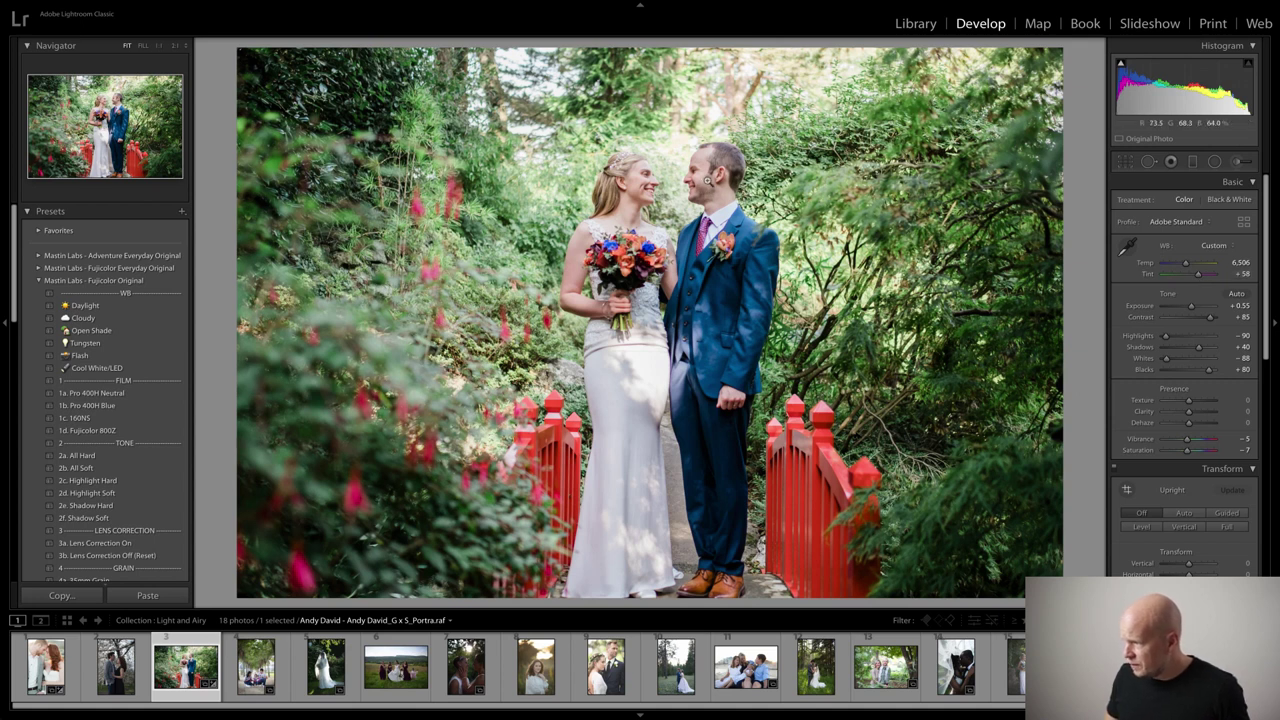
left_click(707, 180)
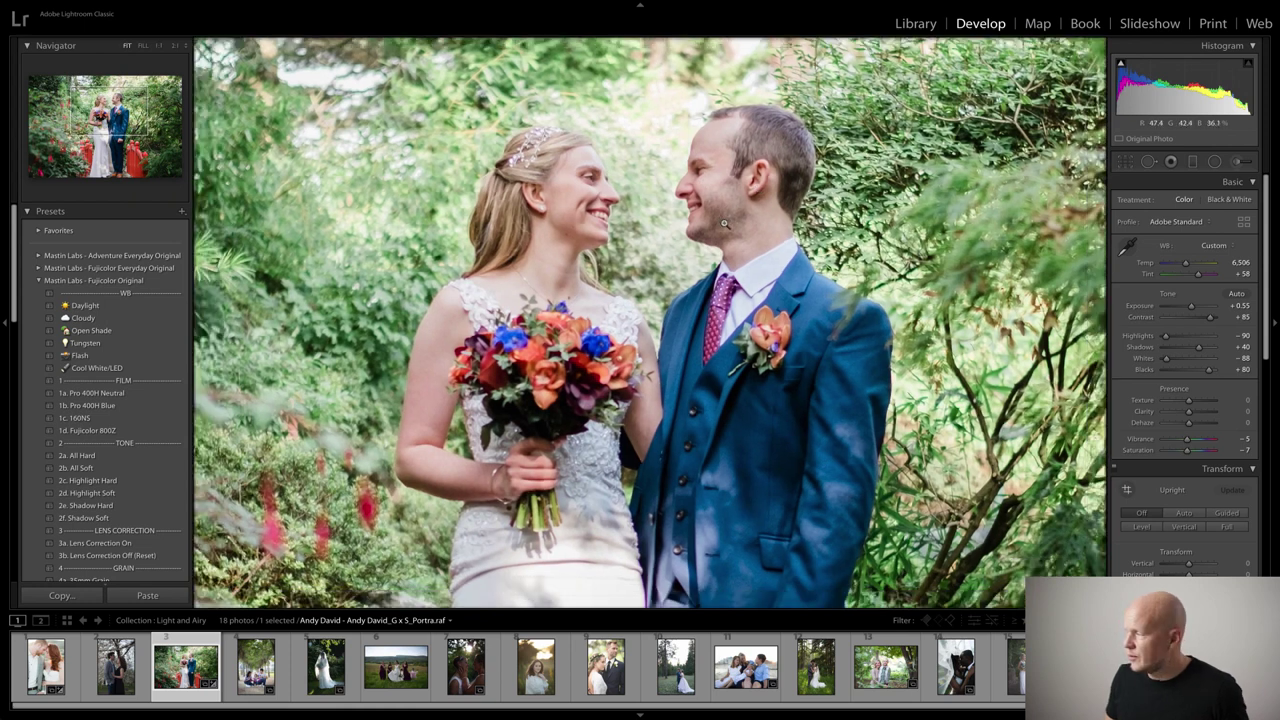
Step: Set the bridge photo's tint to +53 and check the edit against the original in a before/after view
left_click(1071, 254)
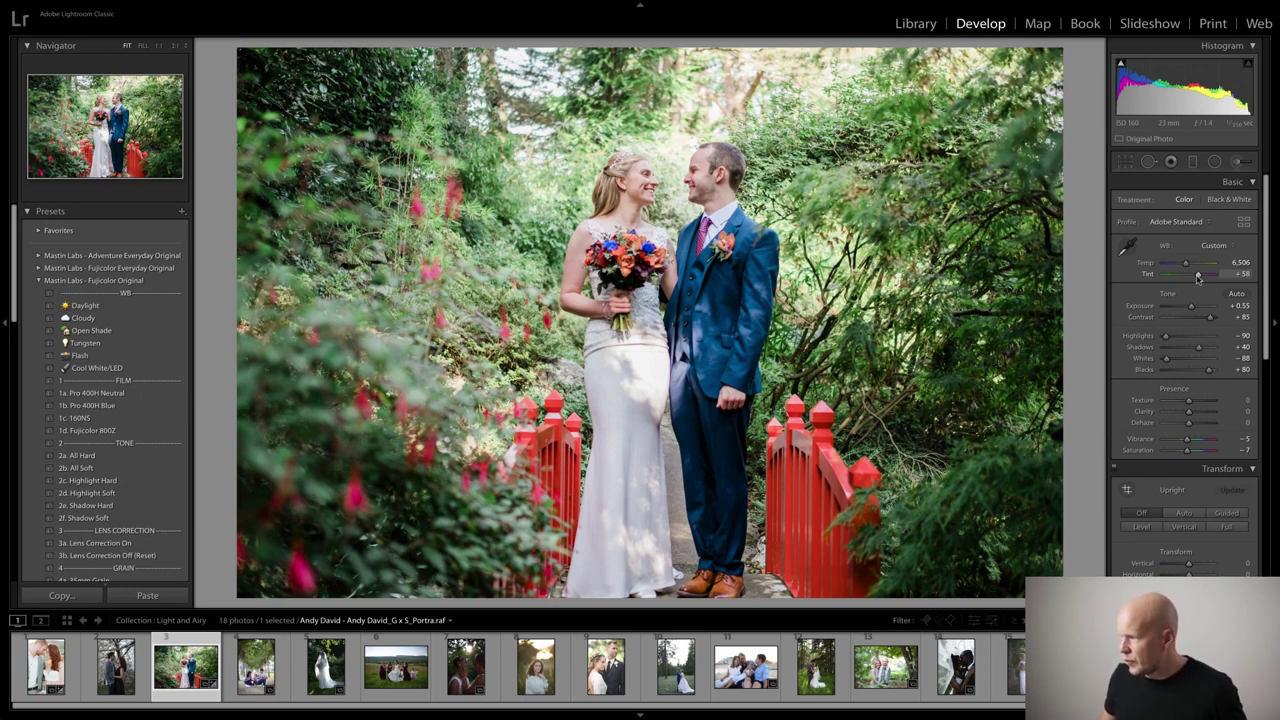
left_click_drag(1198, 278, 1197, 279)
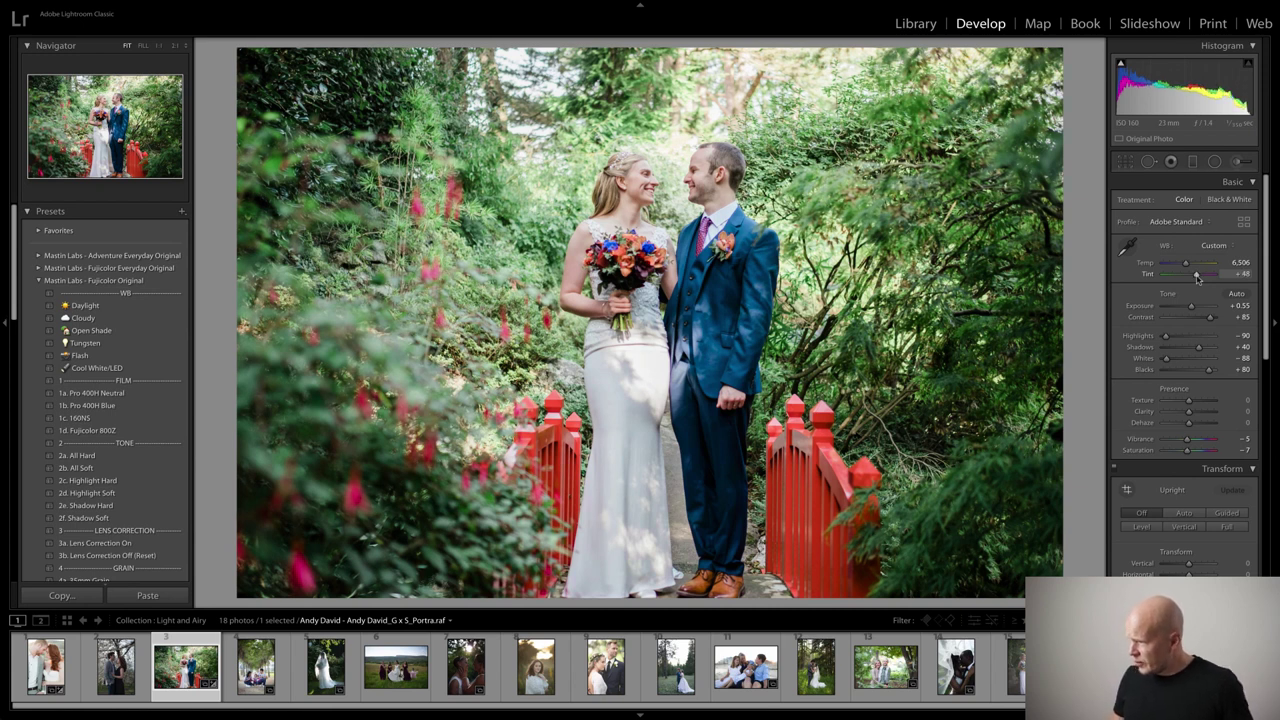
left_click_drag(1197, 278, 1198, 279)
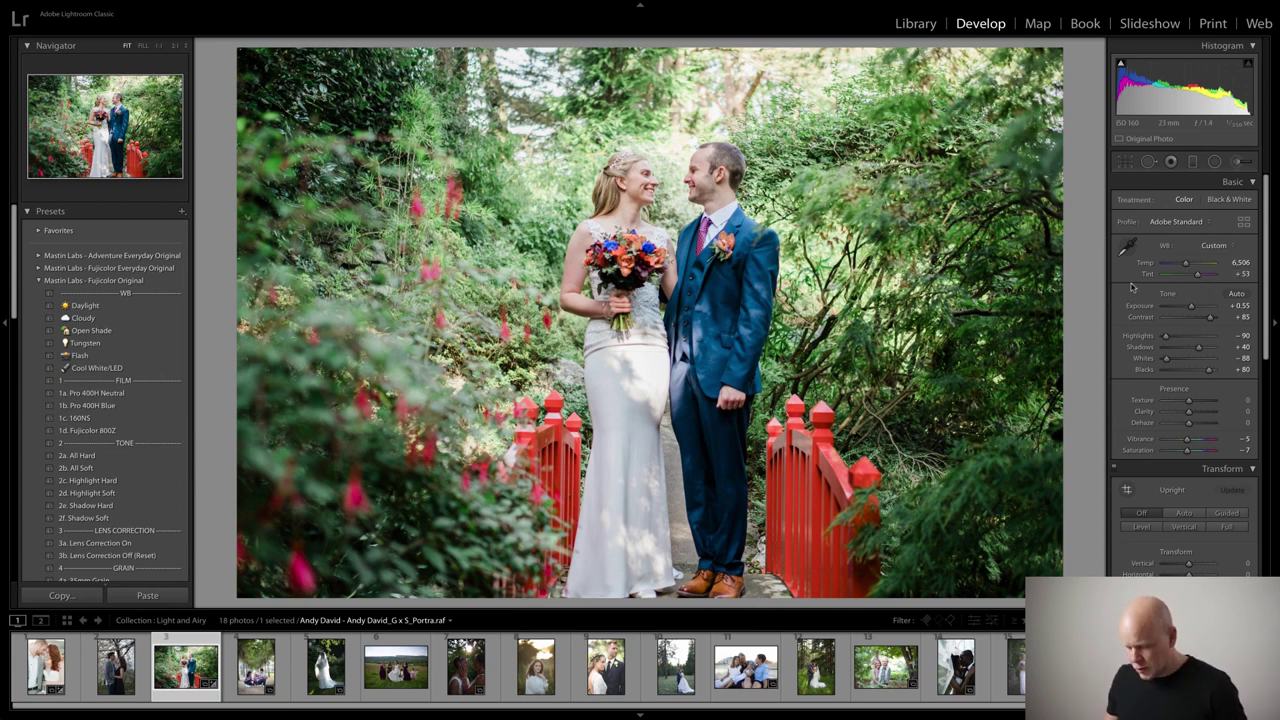
key("y")
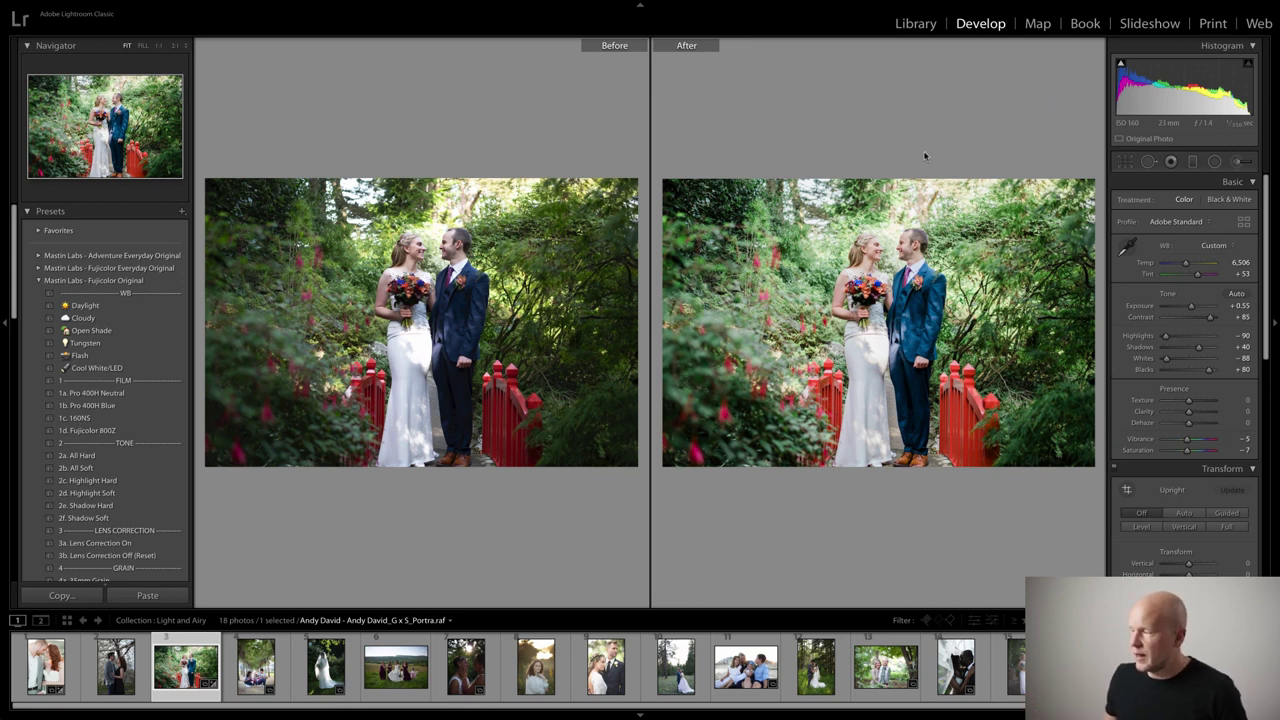
key("y")
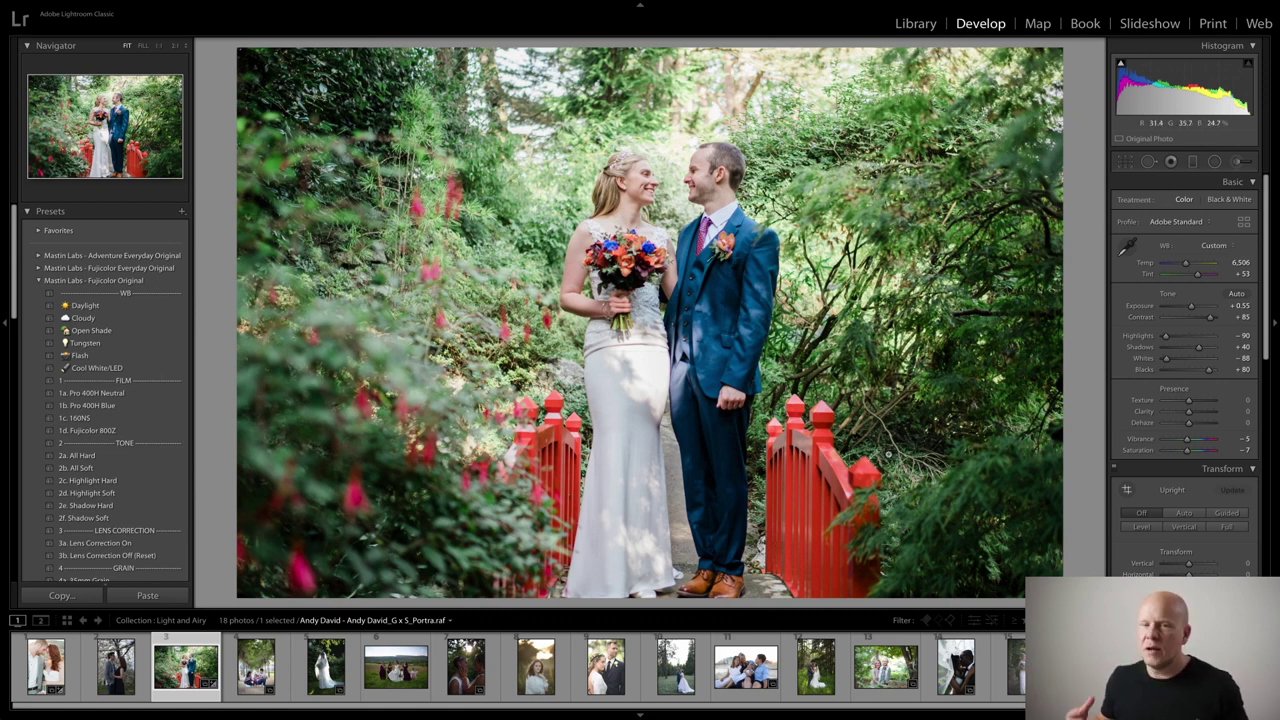
Step: Compare the edited bridge photo with the first portrait and review it side by side with its unedited version
left_click(45, 665)
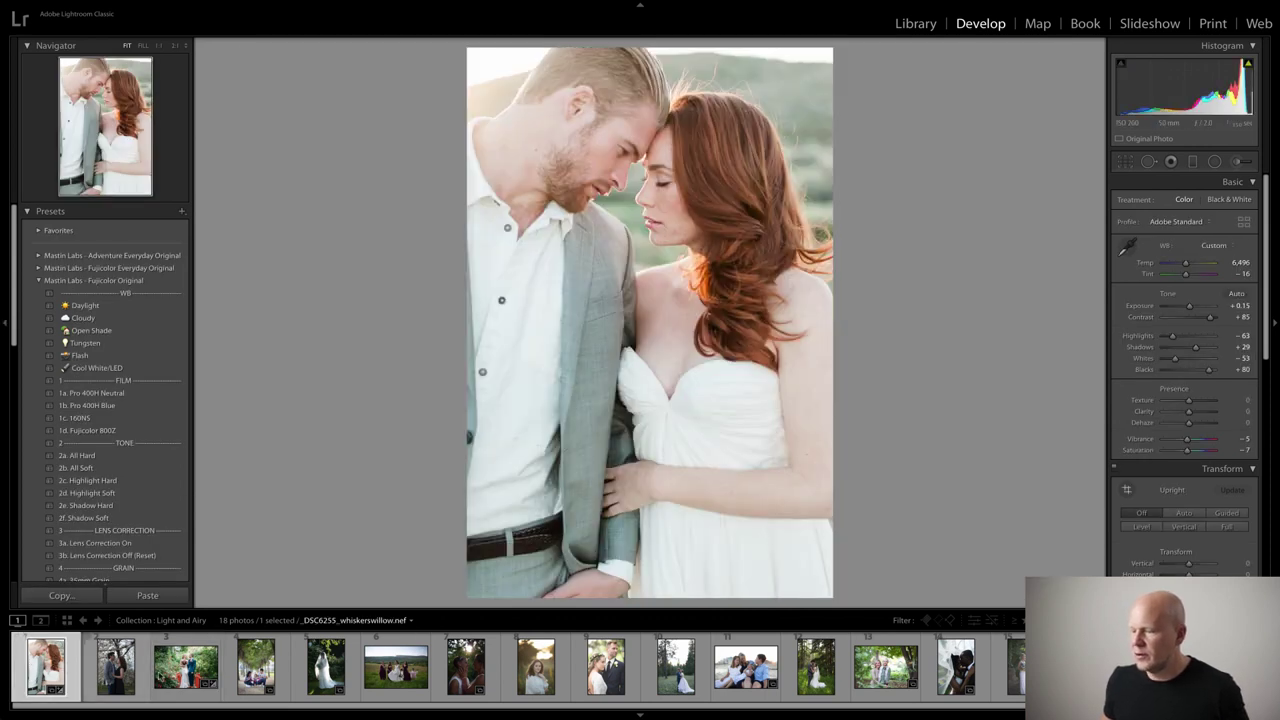
left_click(185, 681)
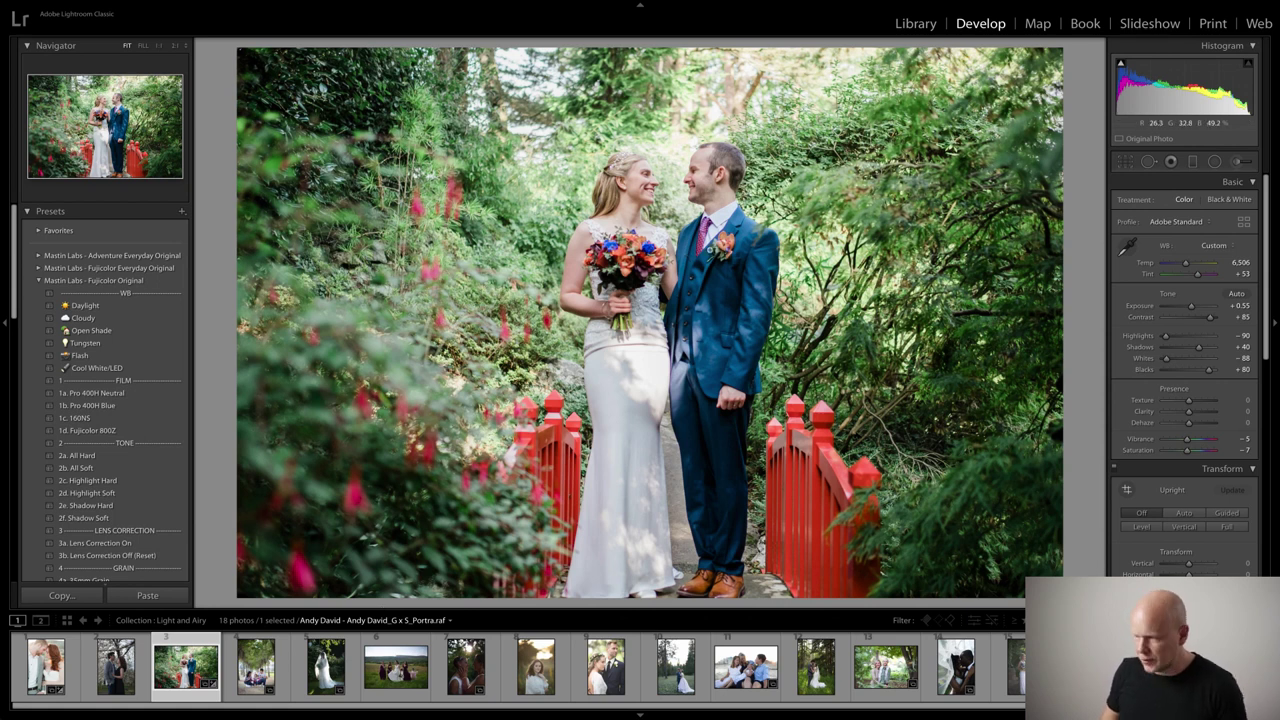
key("y")
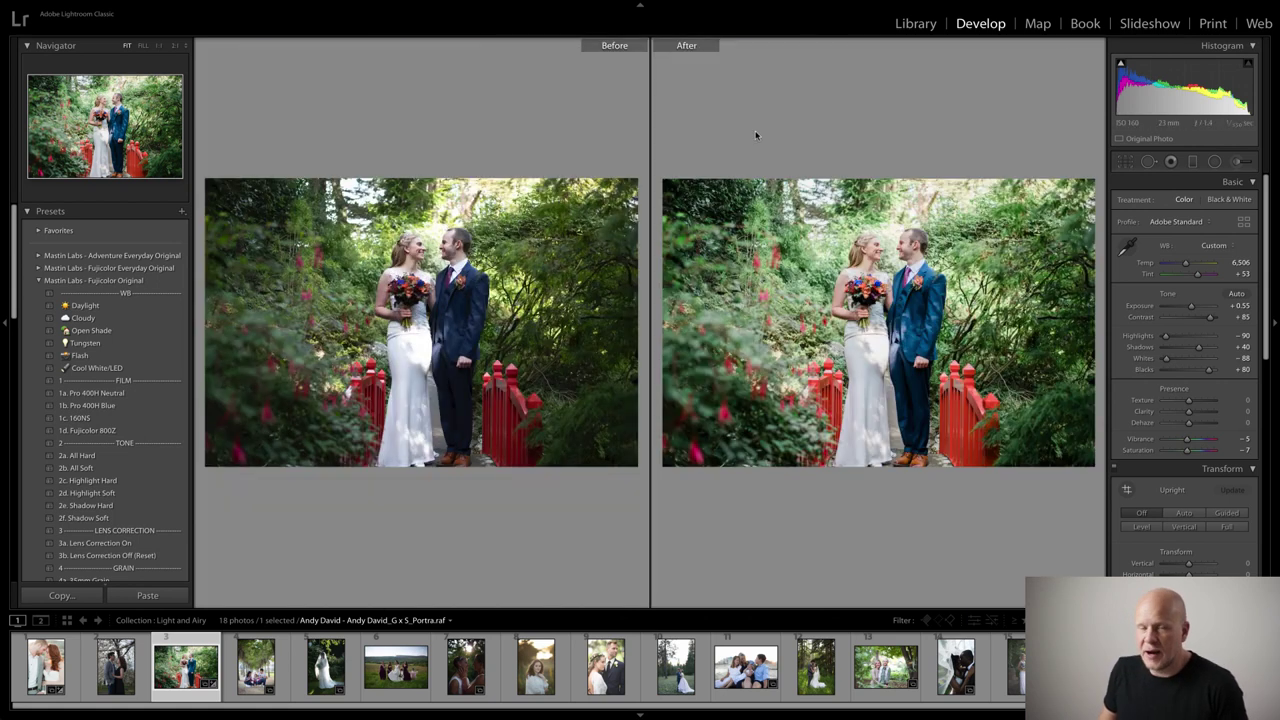
key("y")
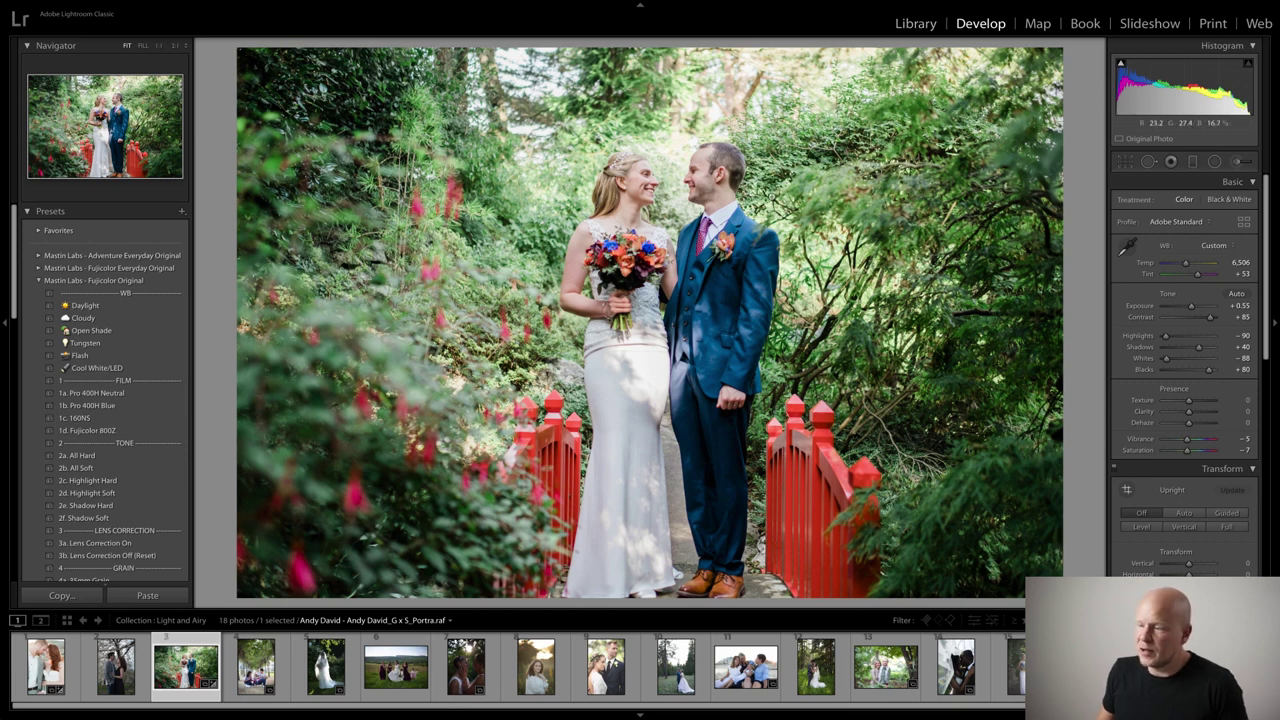
Step: Apply the 1b. Portra 160 +2 preset from Mastin Labs - Portra Pushed to the bridge photo and set exposure to -0.25
left_click(39, 281)
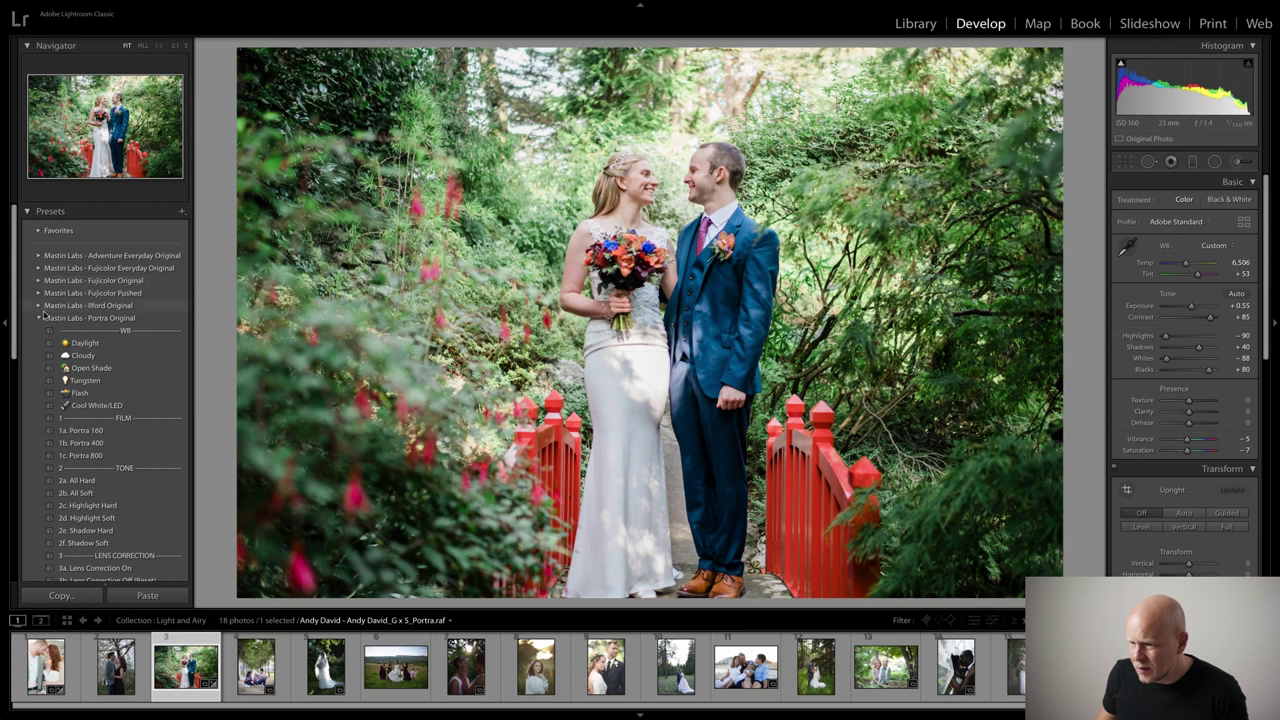
left_click(39, 318)
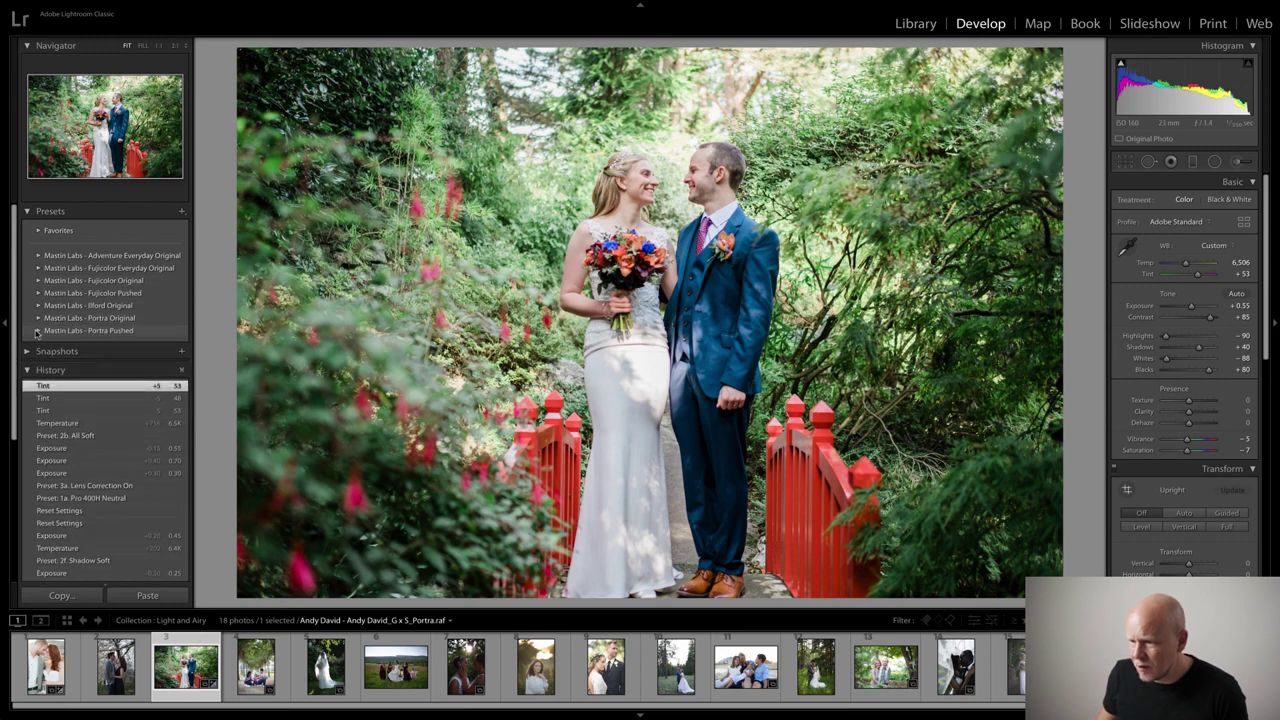
left_click(39, 330)
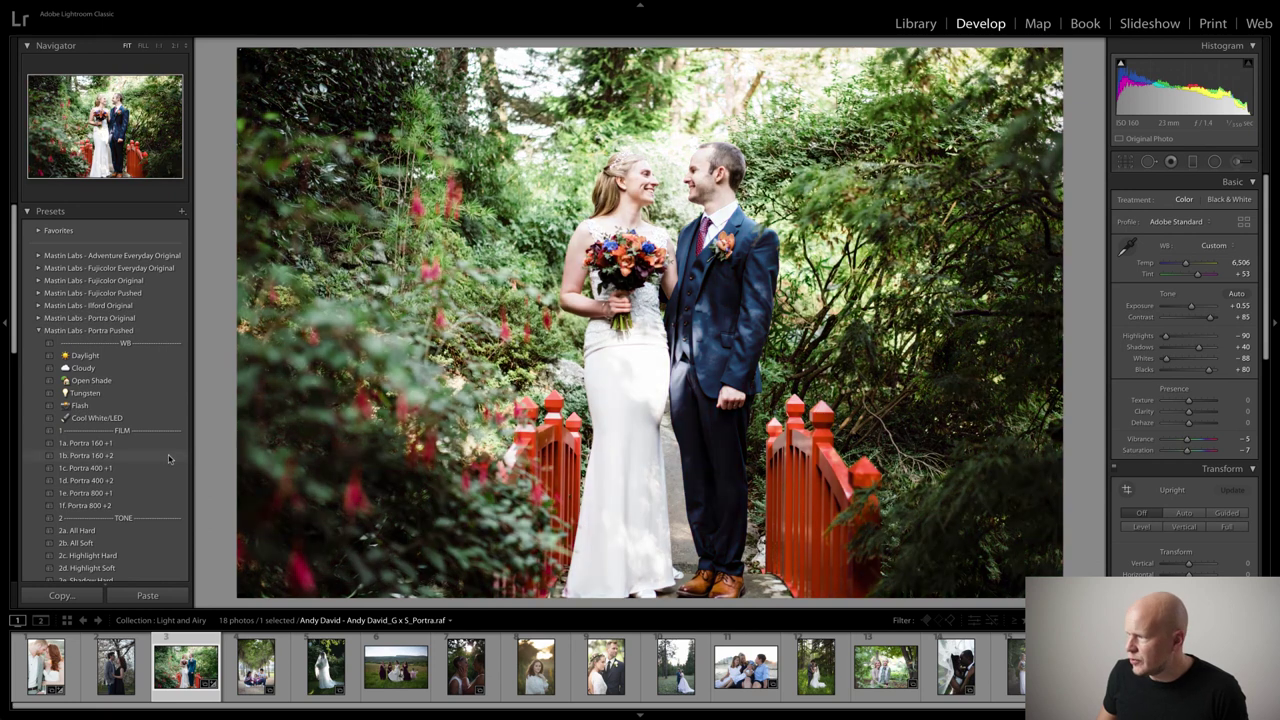
left_click(155, 456)
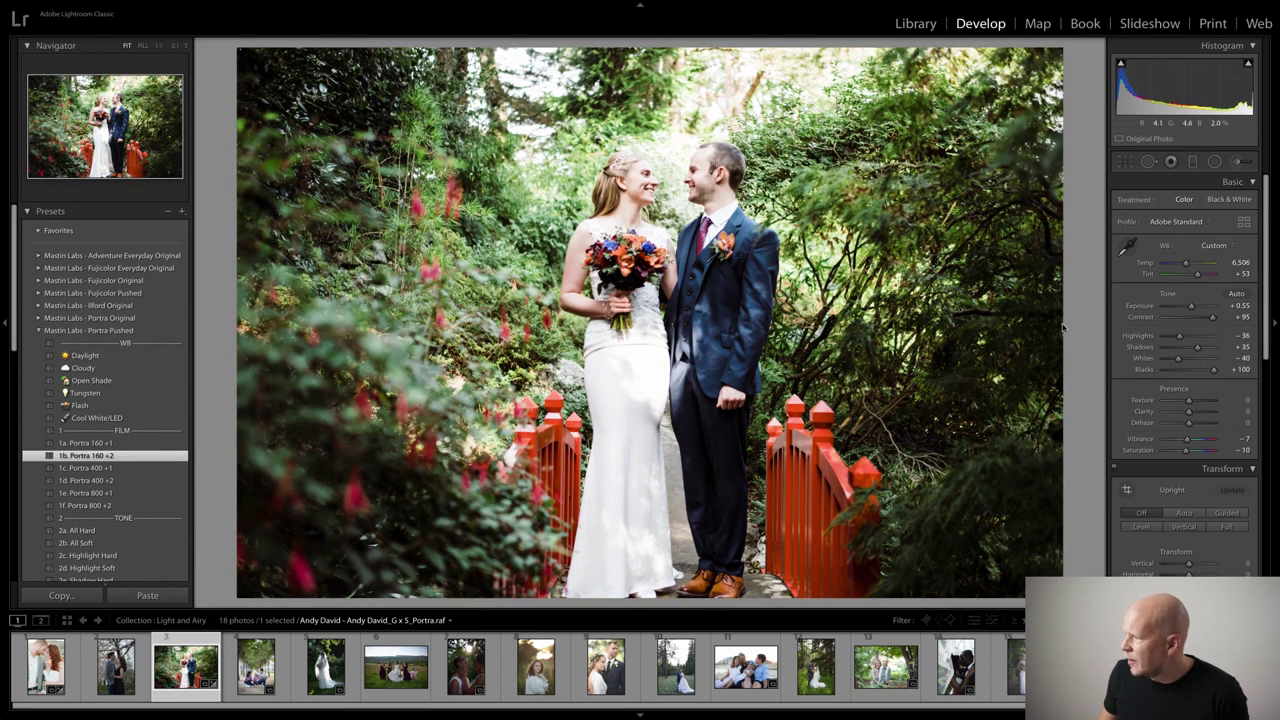
left_click_drag(1191, 307, 1189, 309)
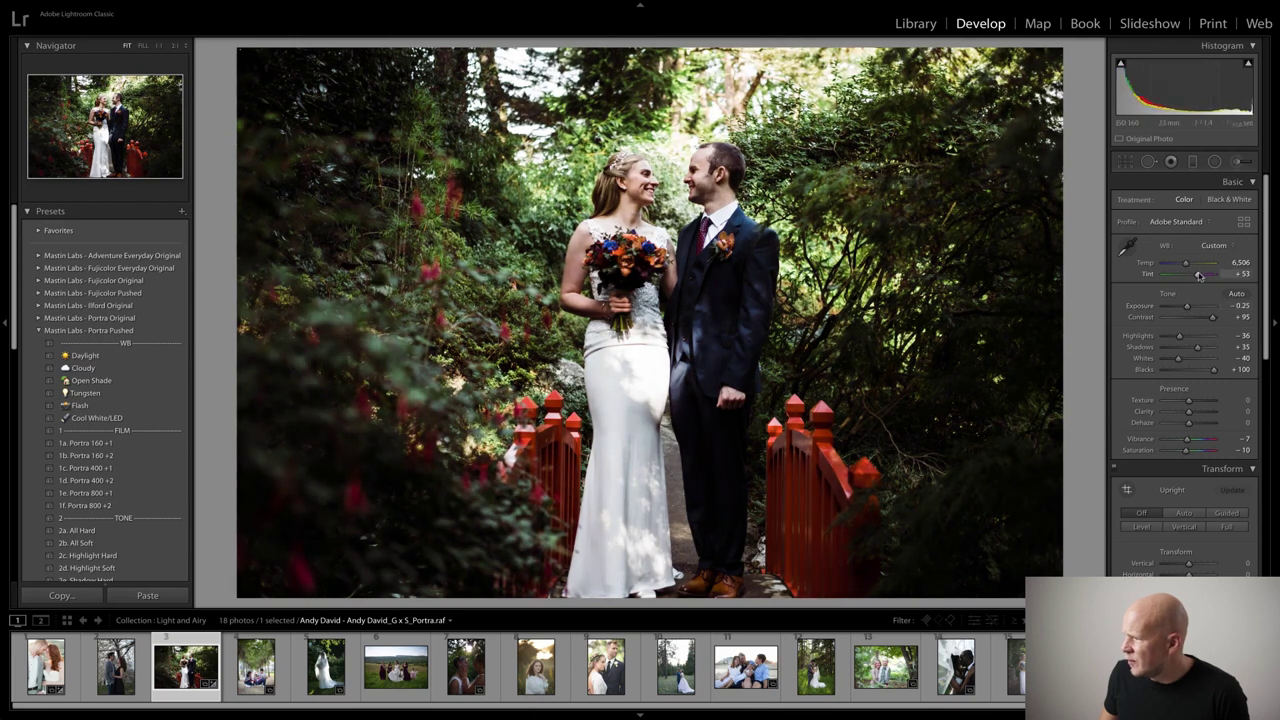
Step: Switch the bridge photo to the 1a. Portra 160 +1 preset and set temperature to 7,551 and exposure to -0.35
left_click(153, 433)
left_click(153, 442)
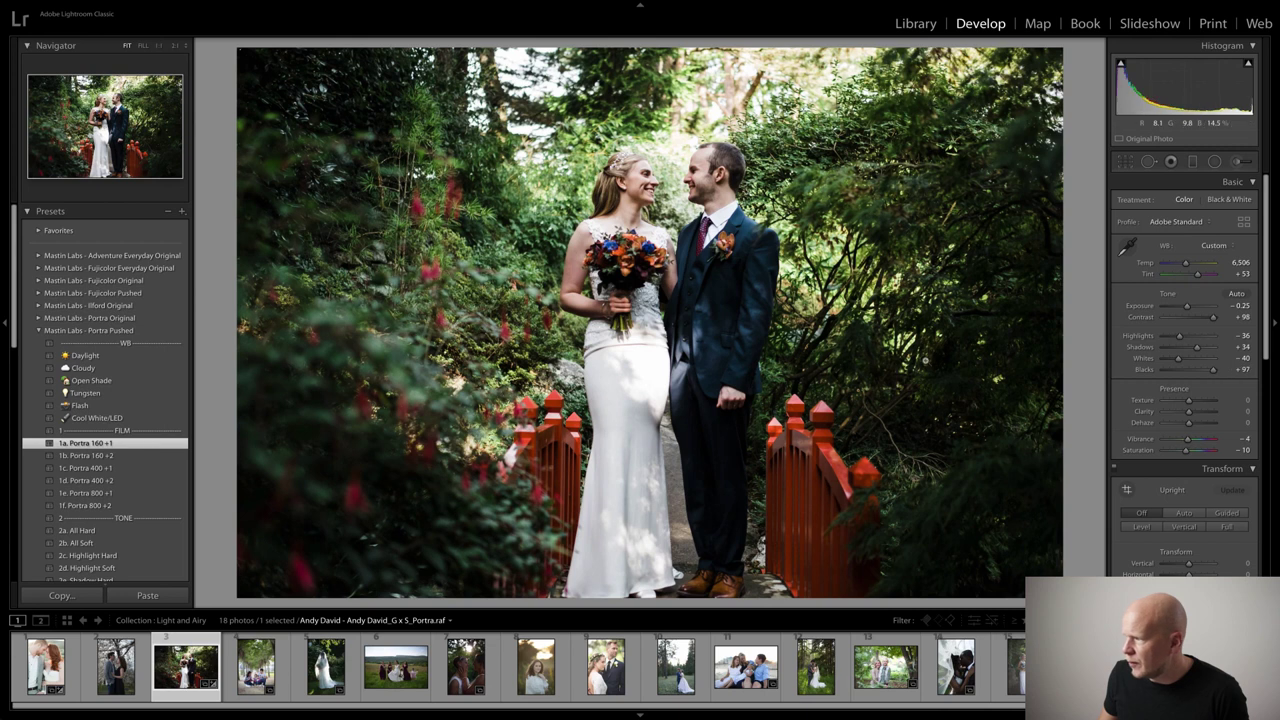
left_click_drag(1186, 266, 1187, 308)
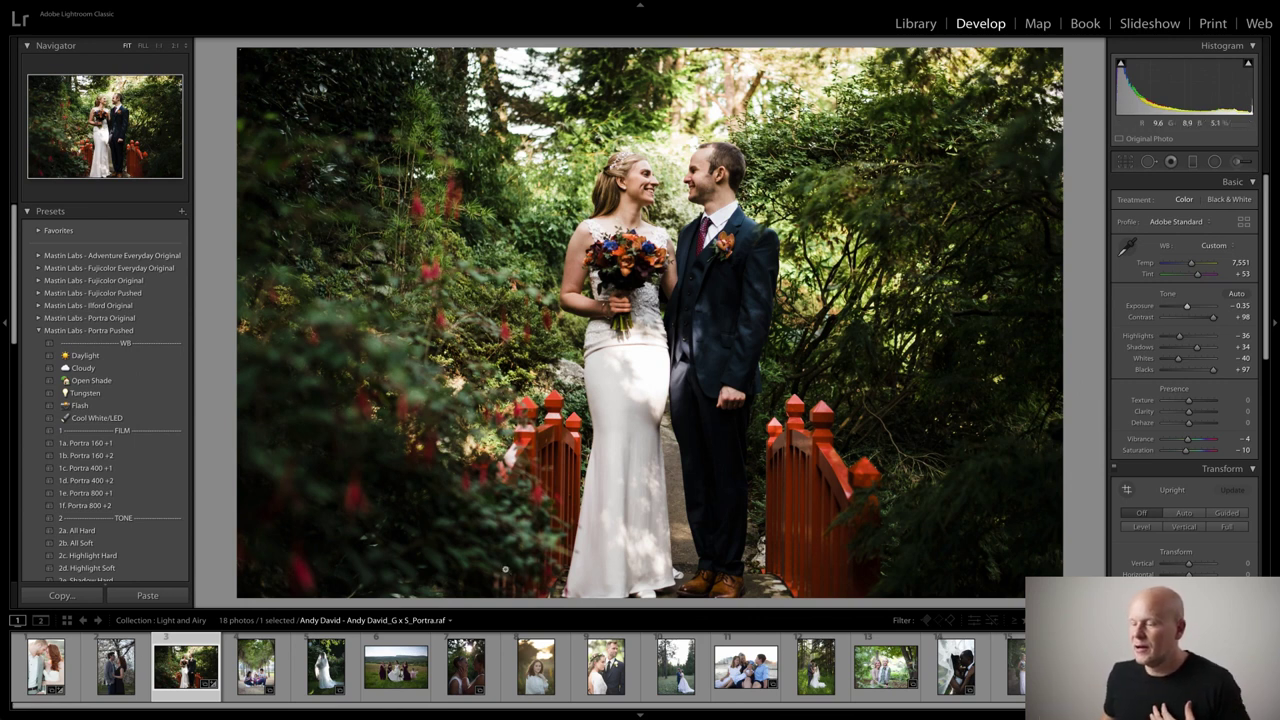
Step: Compare the bridge photo with the first portrait, then open the backlit portrait of the two brides from the library grid for developing
left_click(60, 668)
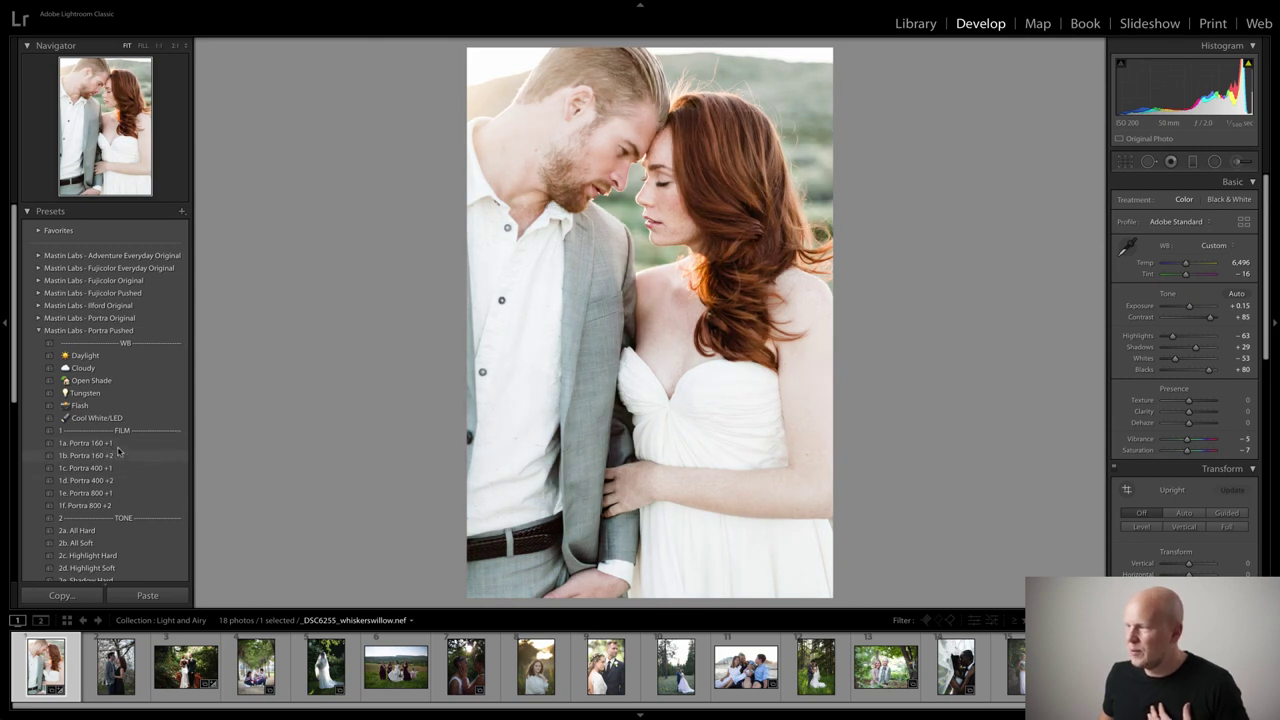
left_click(185, 665)
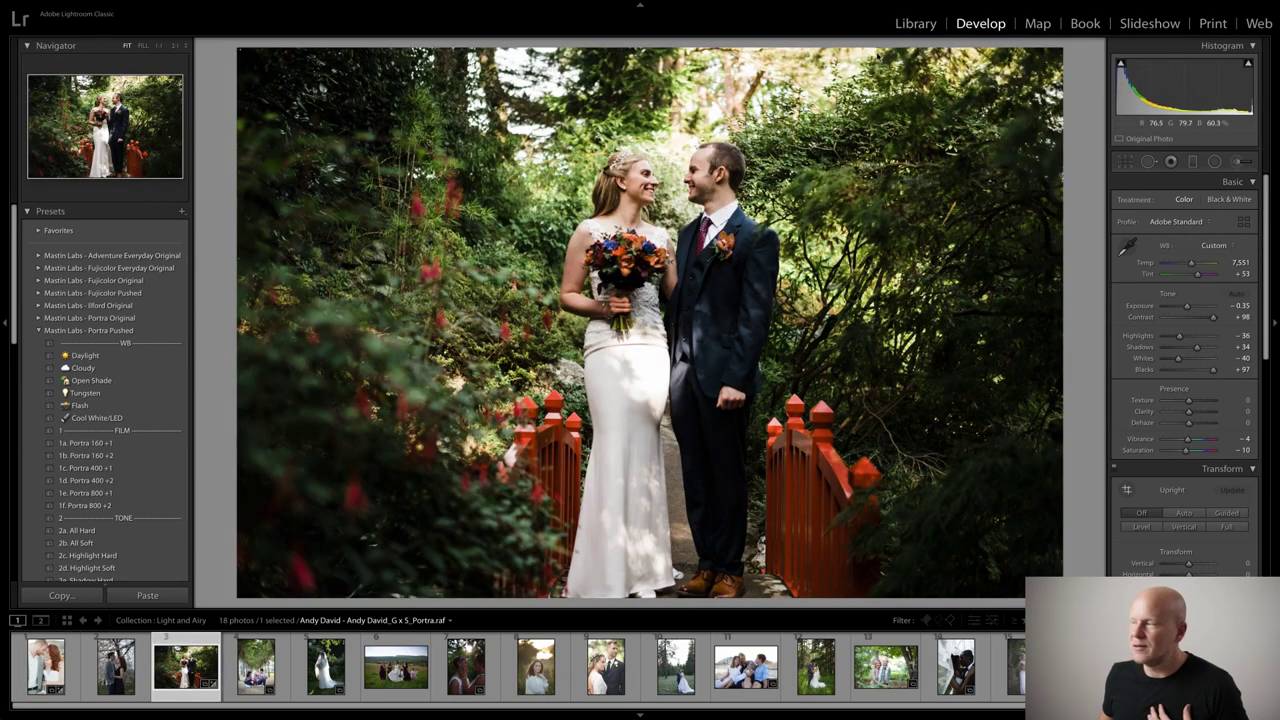
left_click(912, 23)
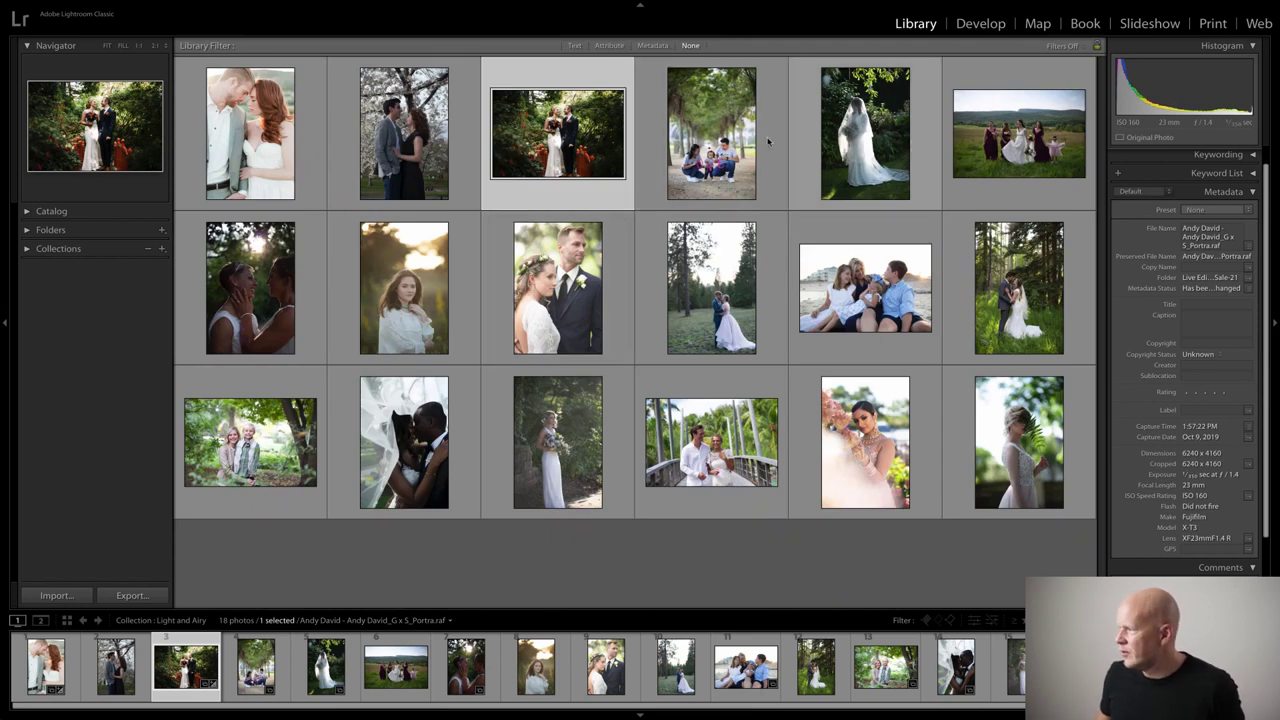
left_click(711, 133)
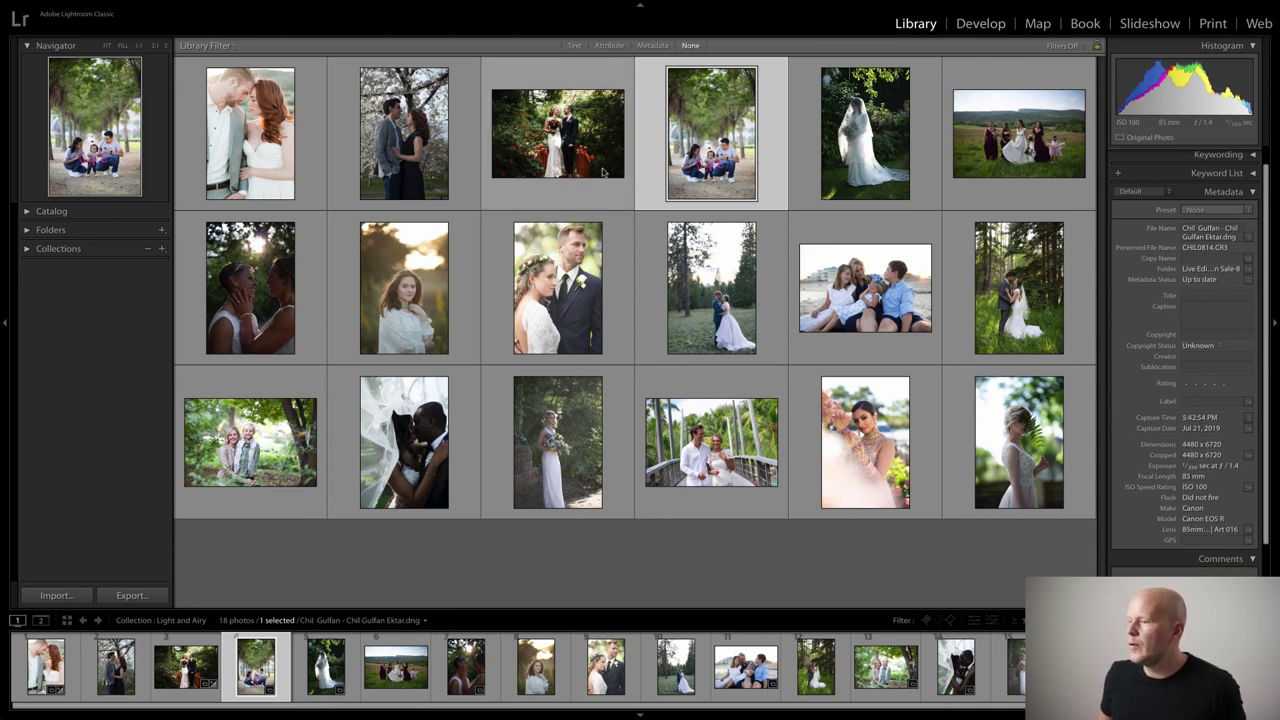
left_click(306, 272)
left_click(1001, 24)
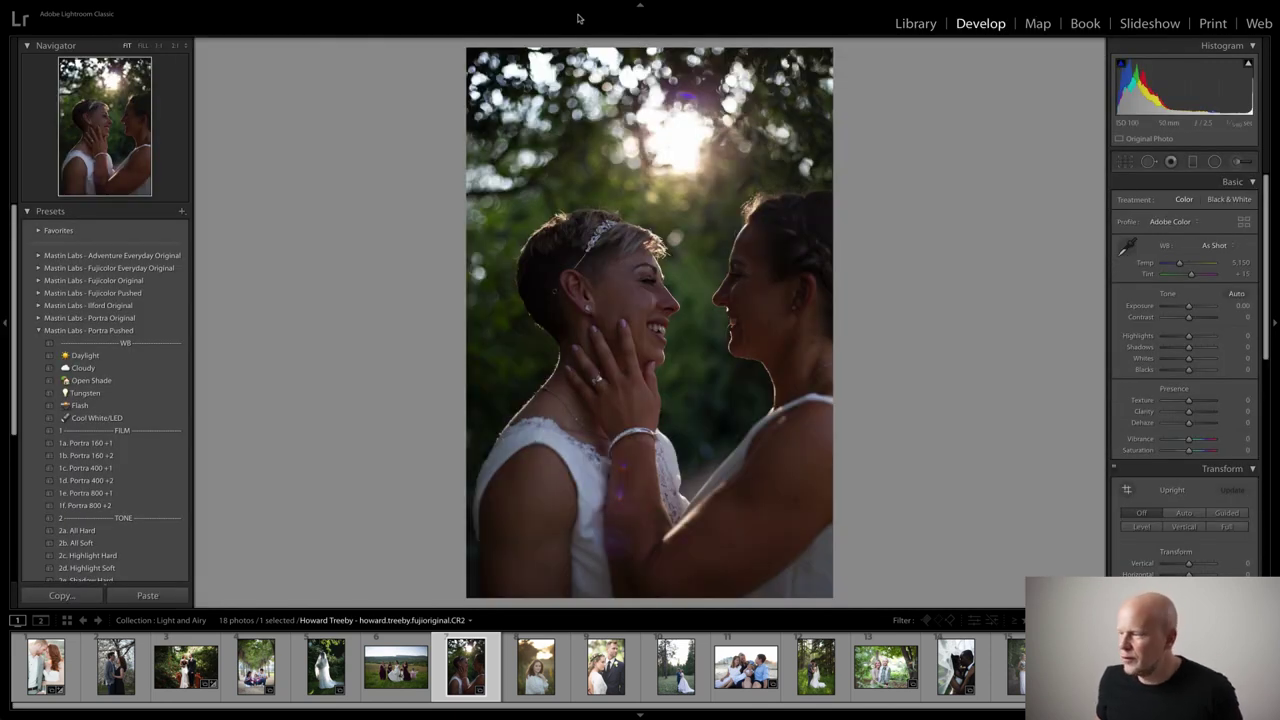
Step: Compare the backlit portrait of the two brides with the first portrait and the darker bridge photo
left_click(195, 664)
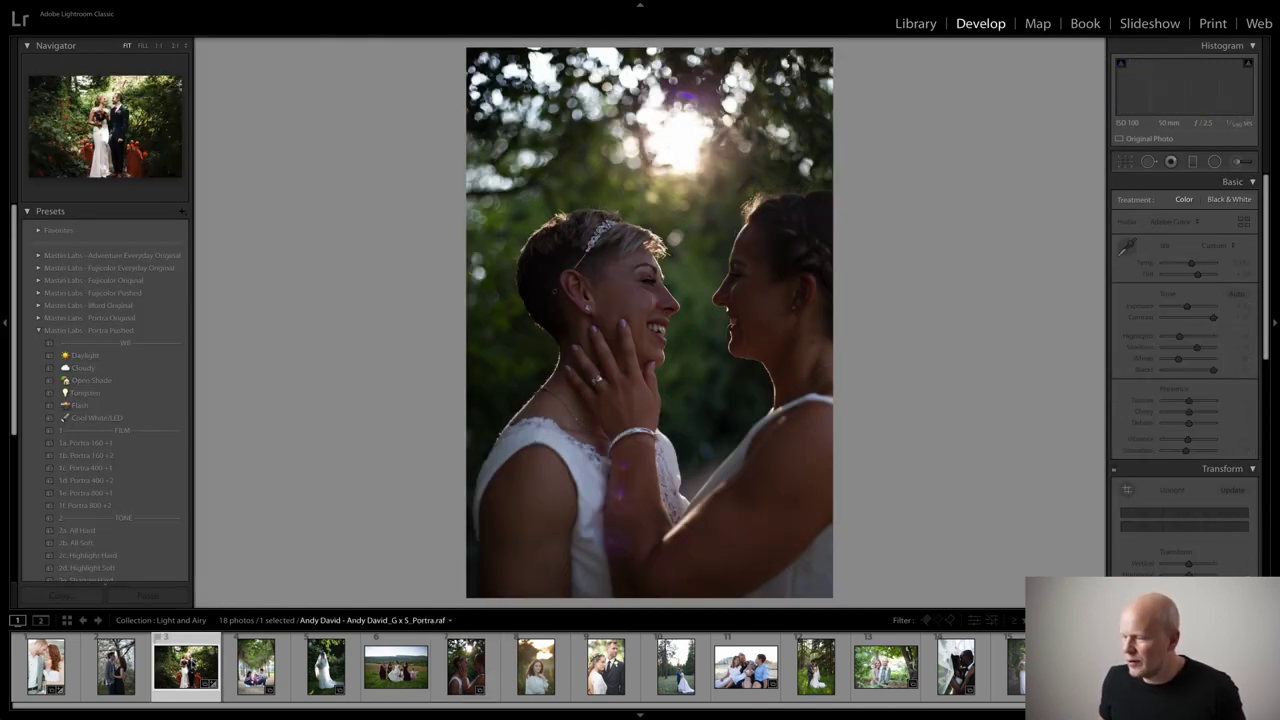
left_click(466, 665)
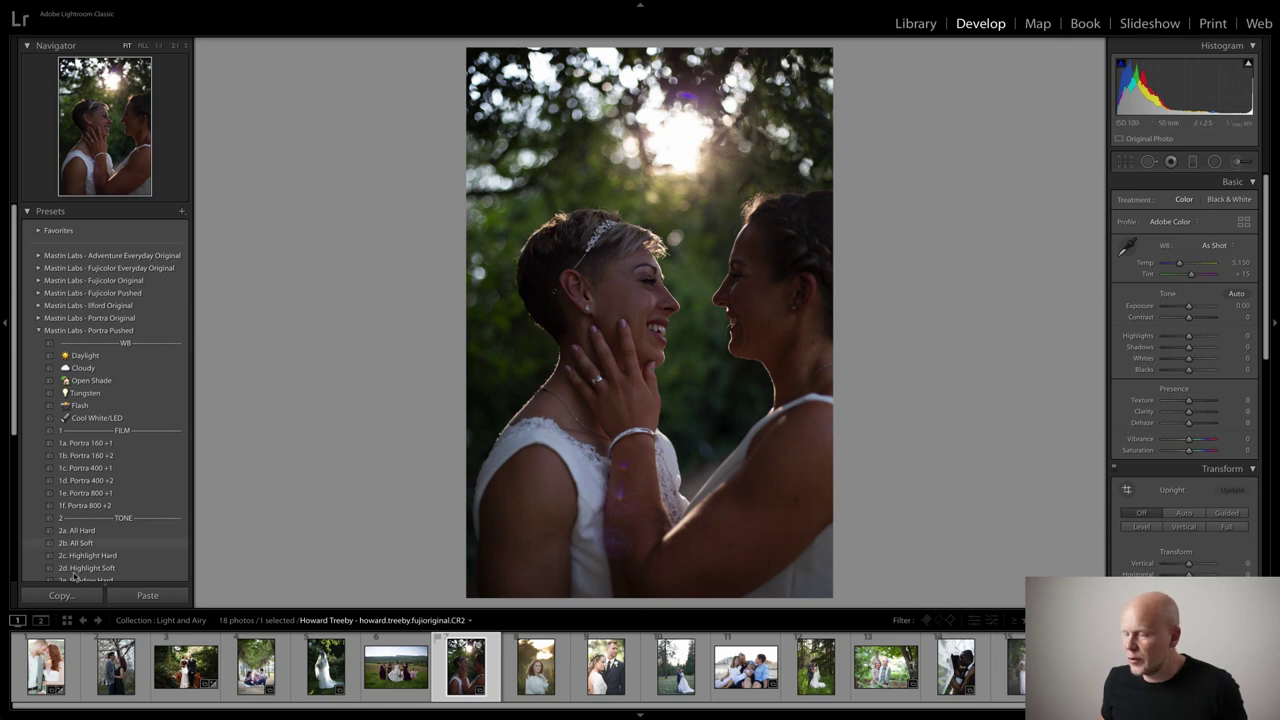
left_click(45, 665)
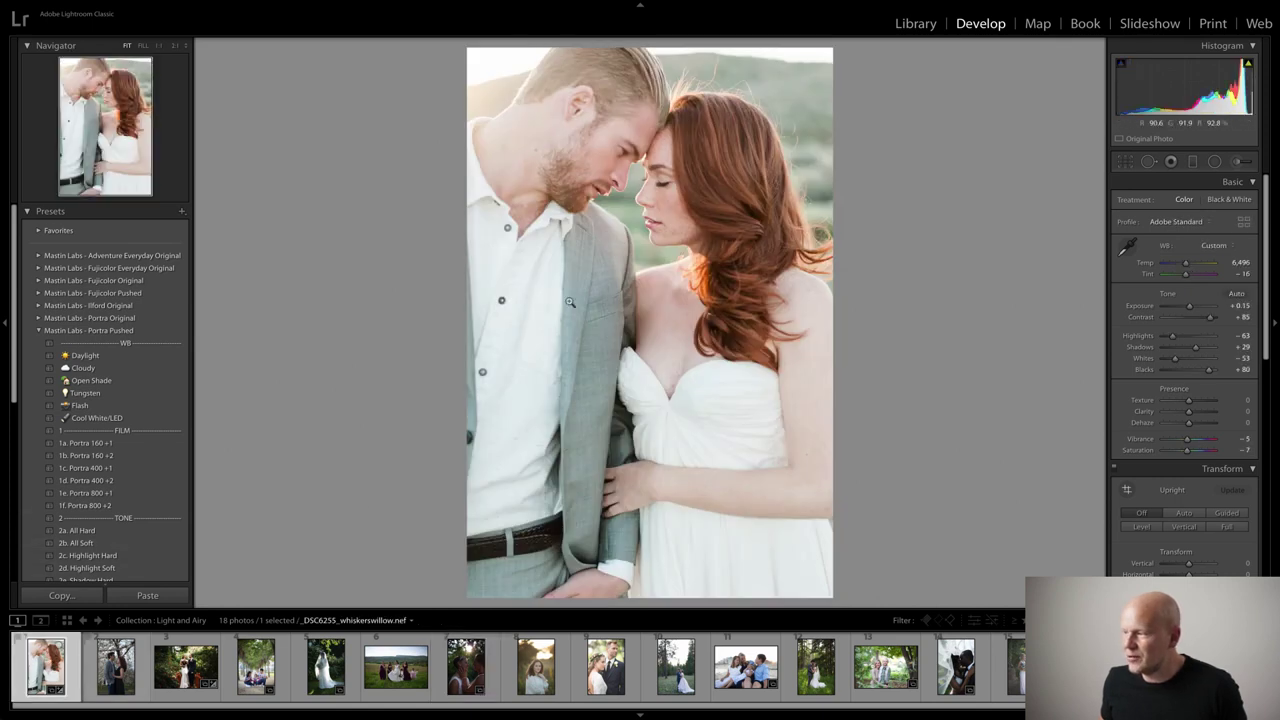
left_click(183, 680)
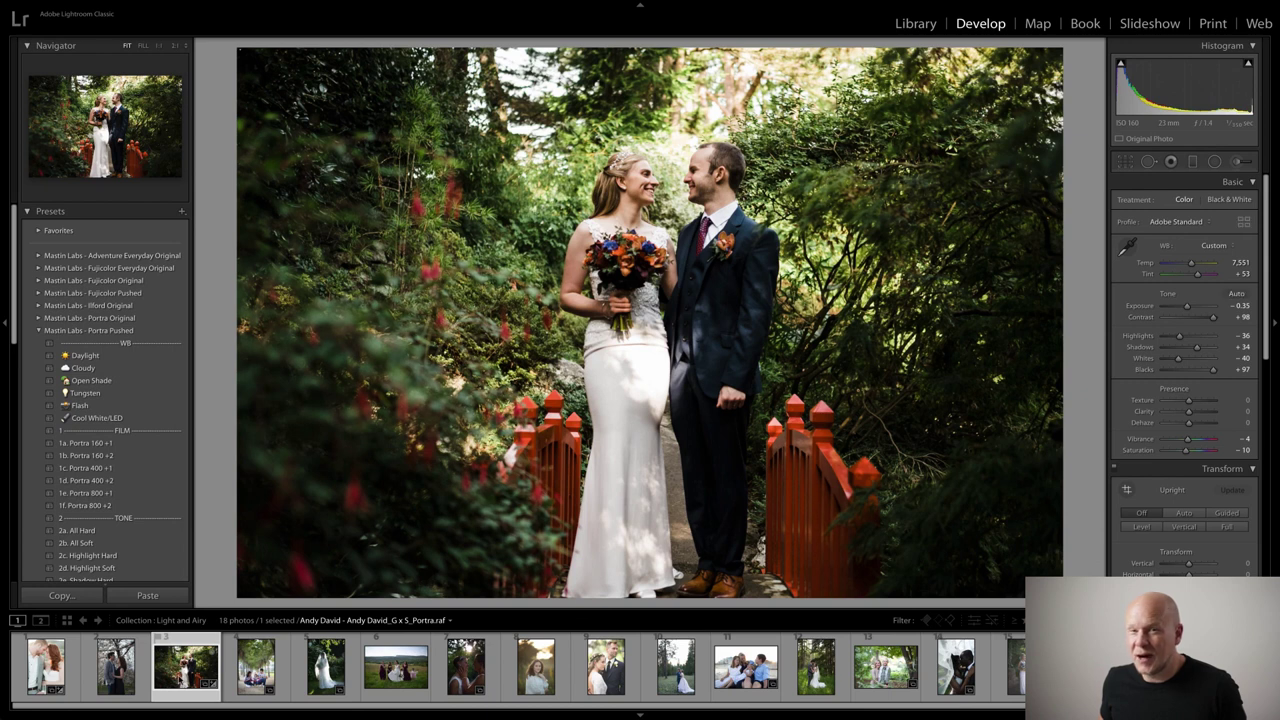
Step: Apply the 1a. Pro 400H Neutral and 3a. Lens Correction On presets from Fujicolor Original to the two brides' portrait
left_click(465, 665)
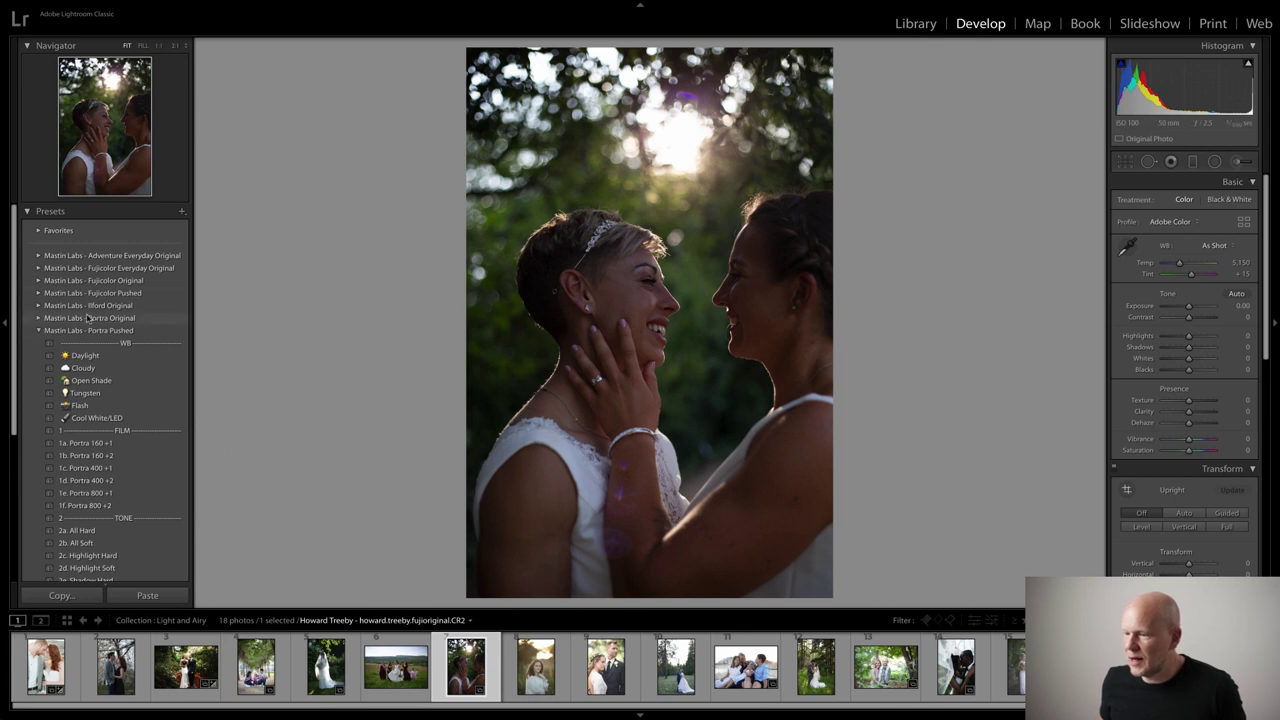
left_click(39, 330)
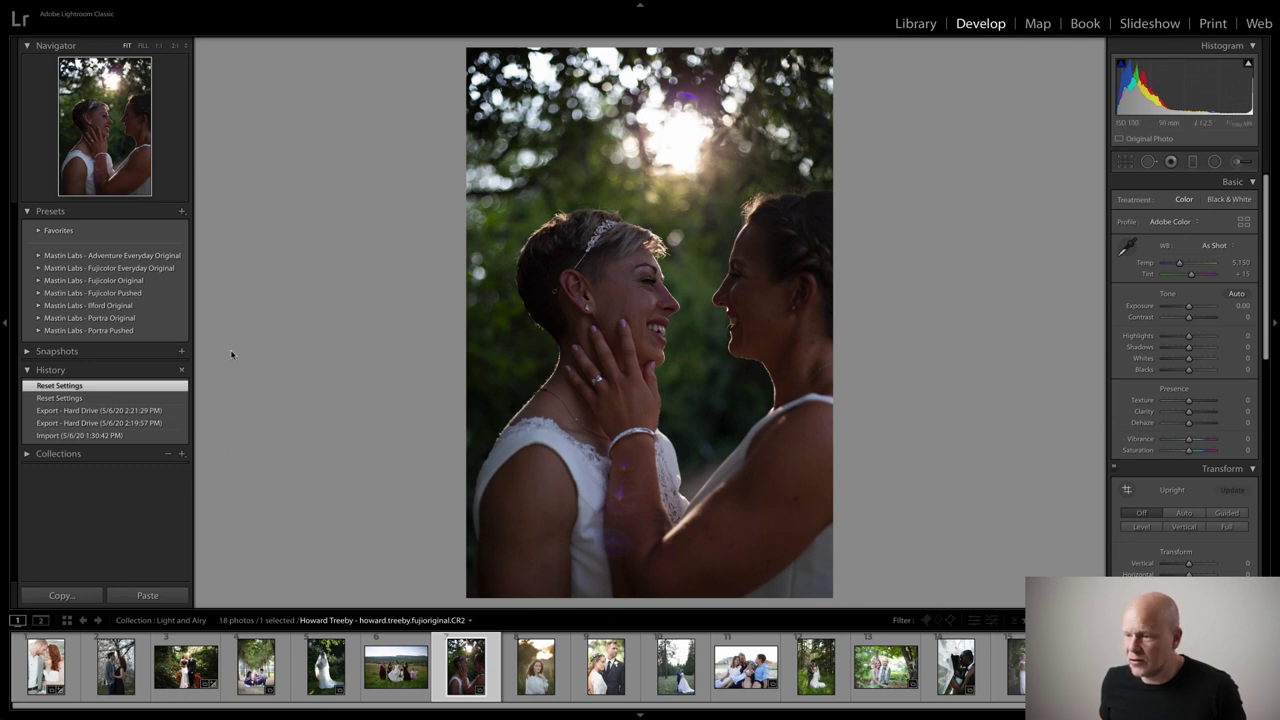
left_click(38, 281)
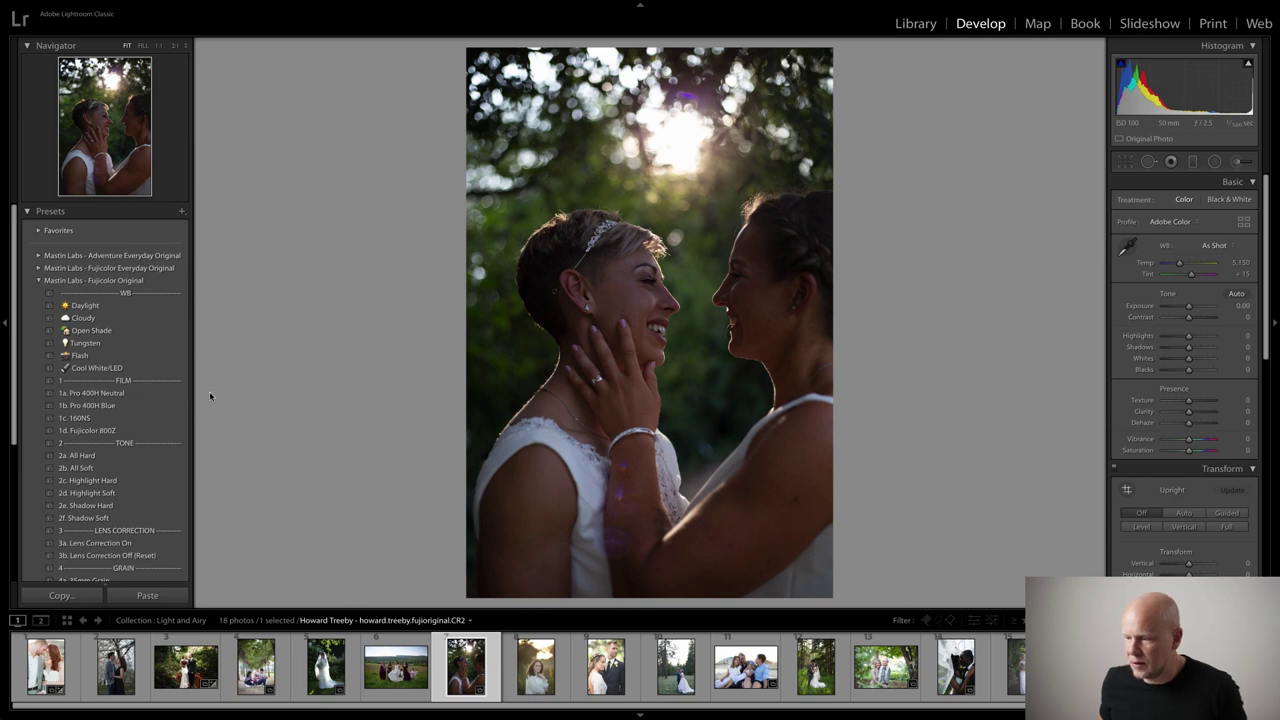
left_click(160, 395)
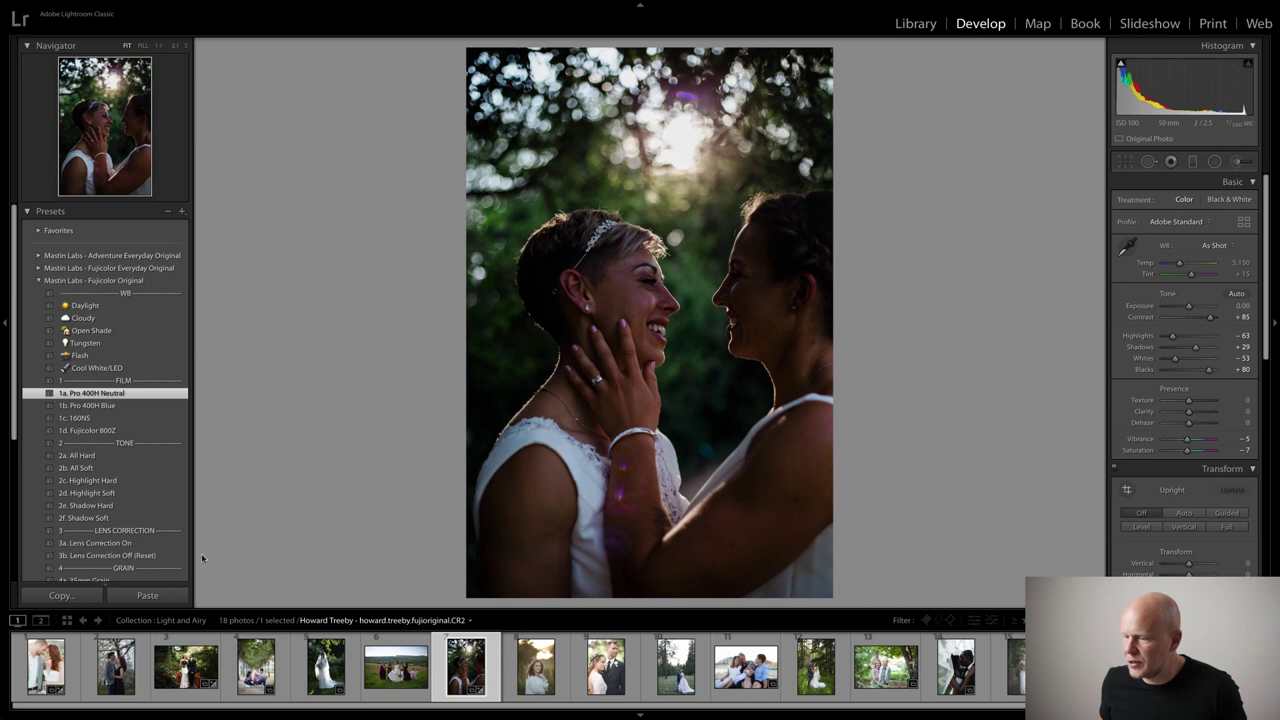
left_click(165, 546)
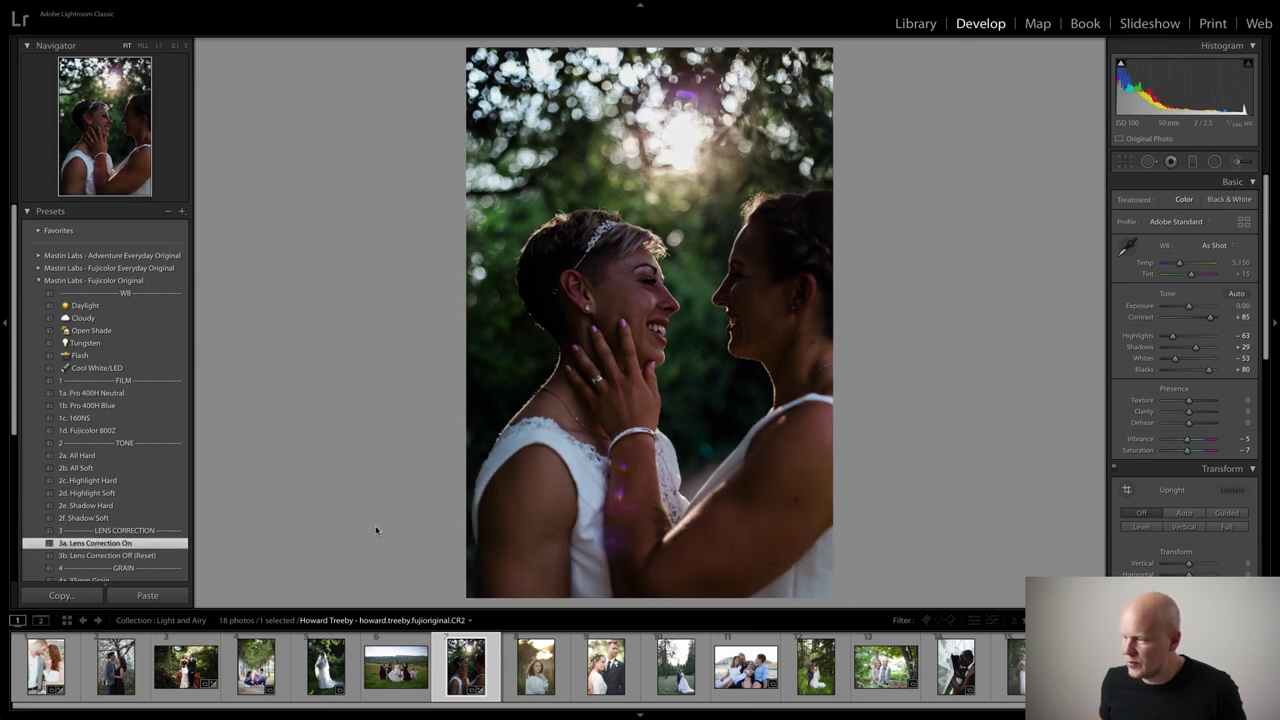
Step: Brighten the two brides' portrait to +2.05 exposure and set its tint to +5 and temperature to 5,100
left_click_drag(1189, 306, 1201, 308)
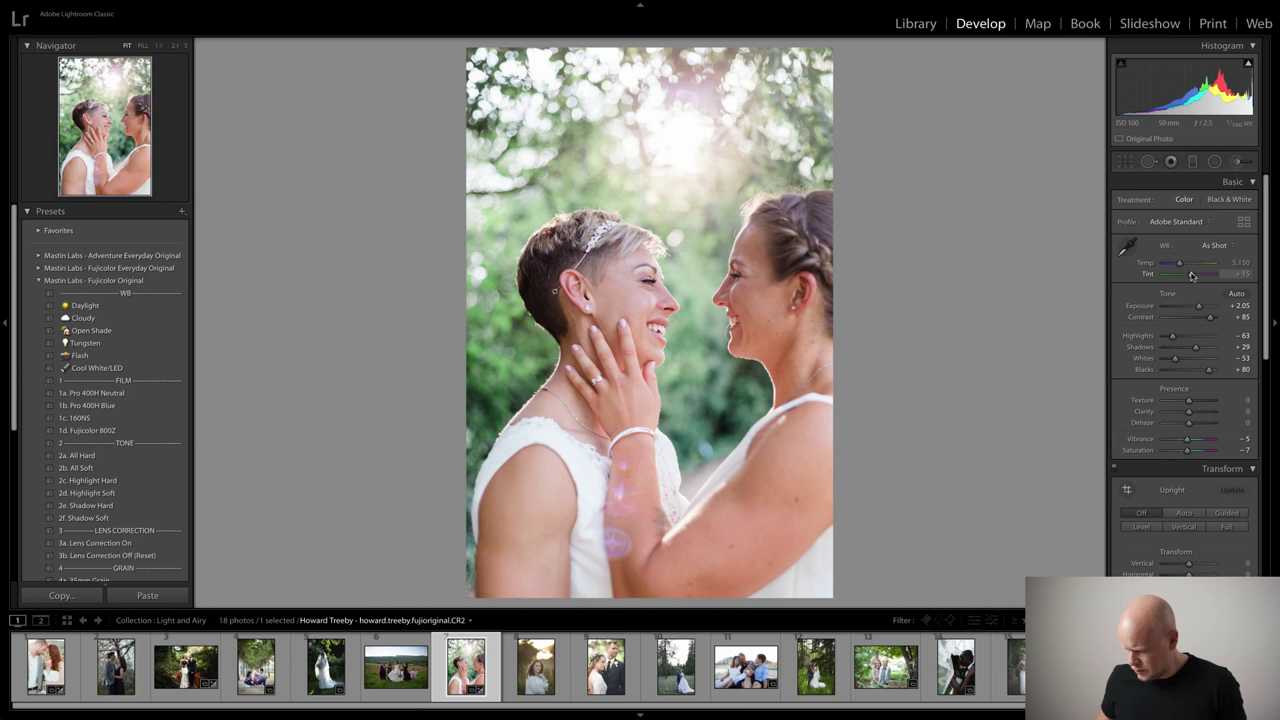
left_click_drag(1191, 275, 1190, 275)
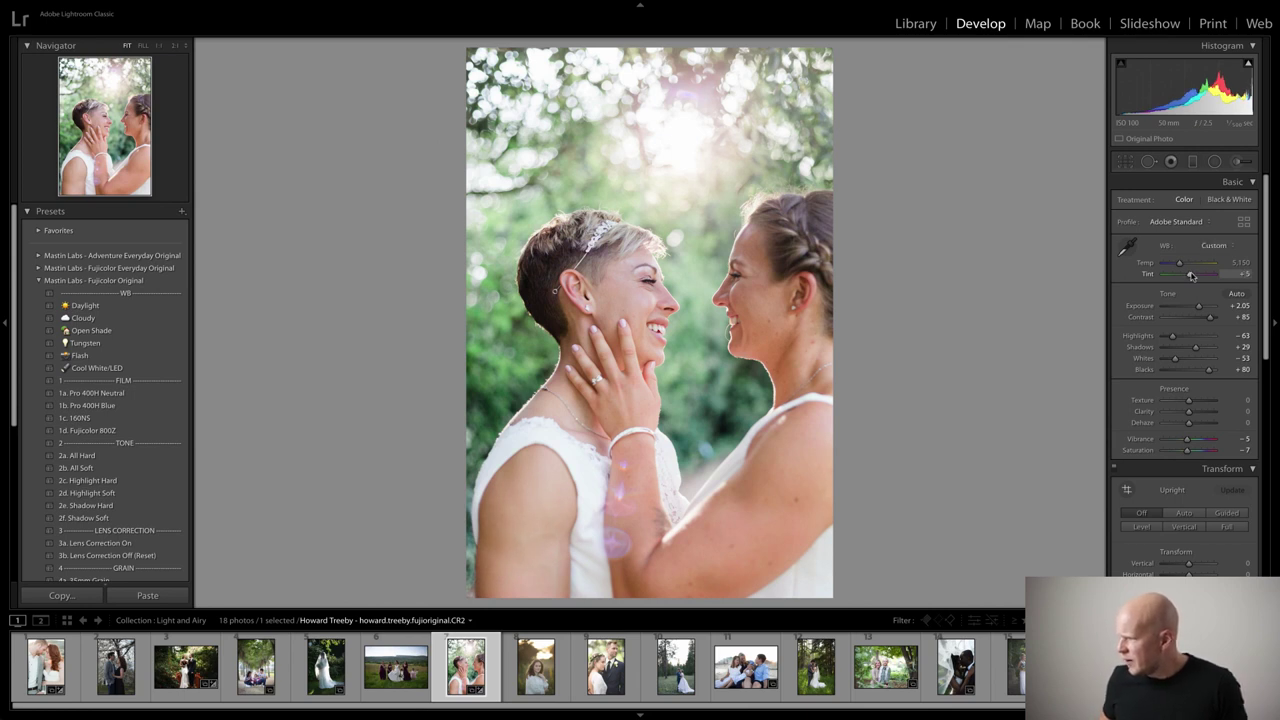
left_click_drag(1180, 264, 1179, 264)
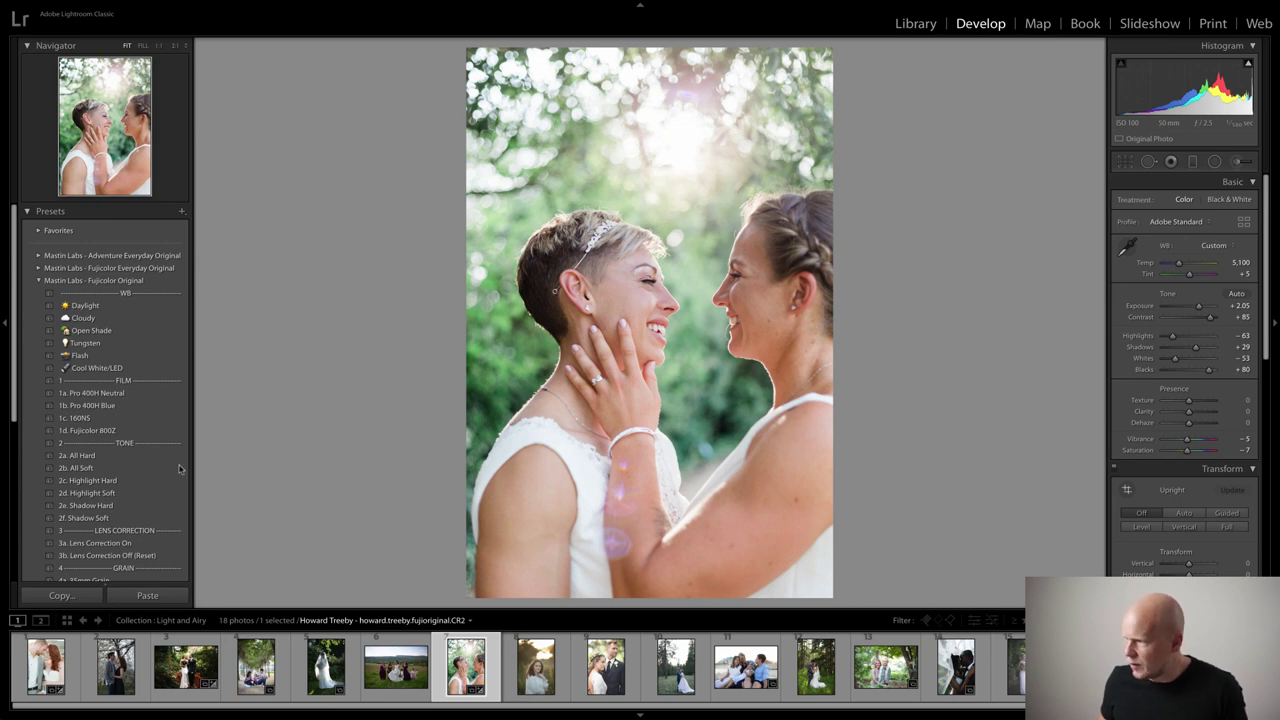
Step: Soften the two brides' portrait with the 2b. All Soft tone preset and set exposure to +2.10
left_click(160, 468)
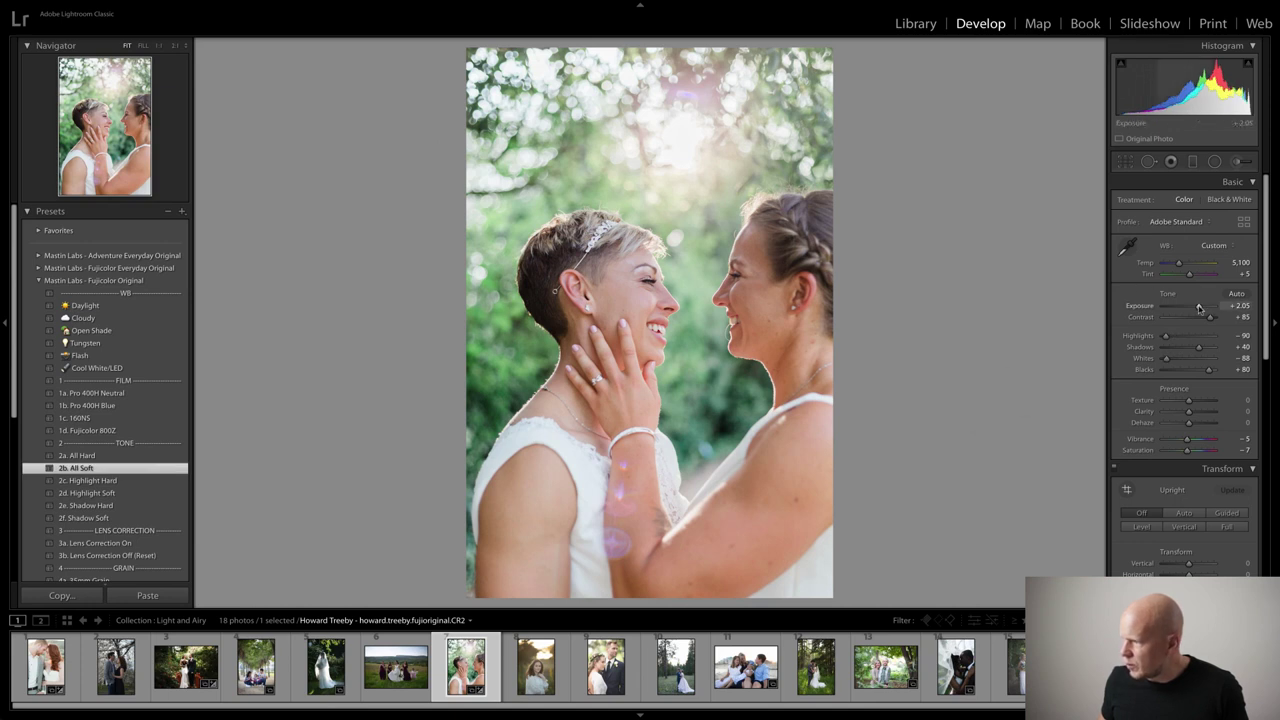
left_click_drag(1199, 307, 1200, 307)
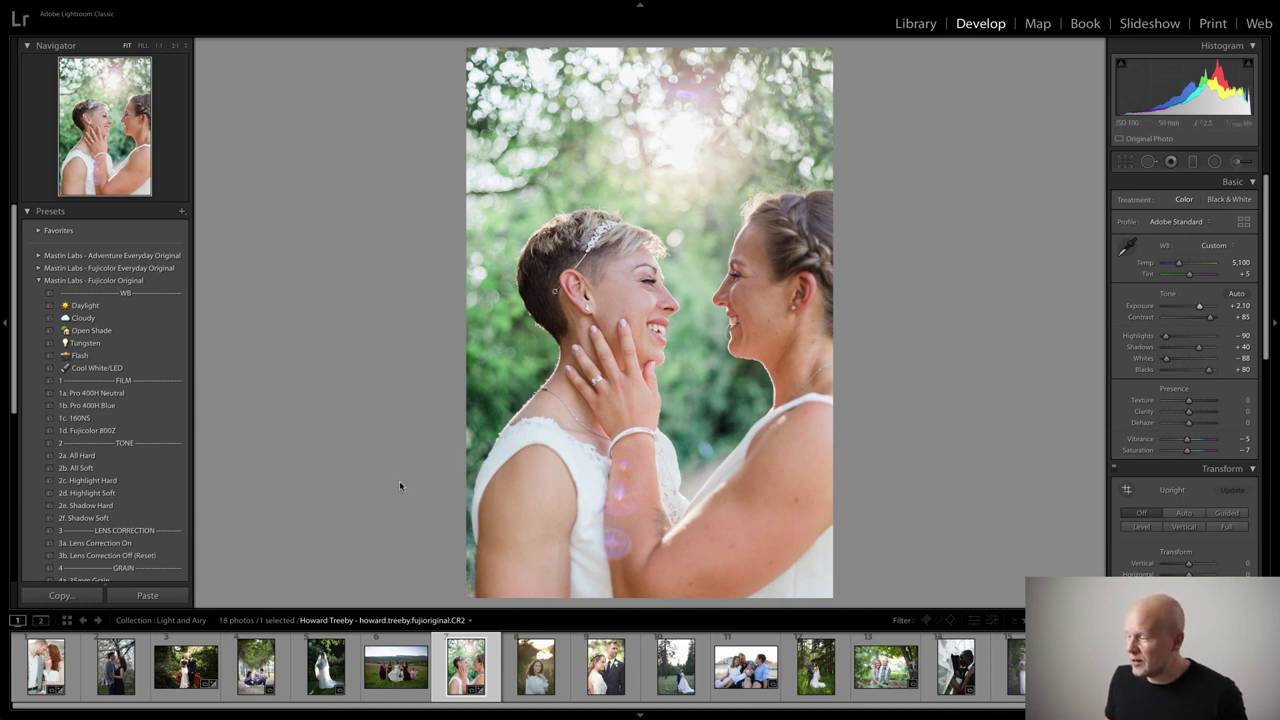
Step: Compare the two brides' portrait with its unedited version, the first couple portrait and the darker bridge photo
key("y")
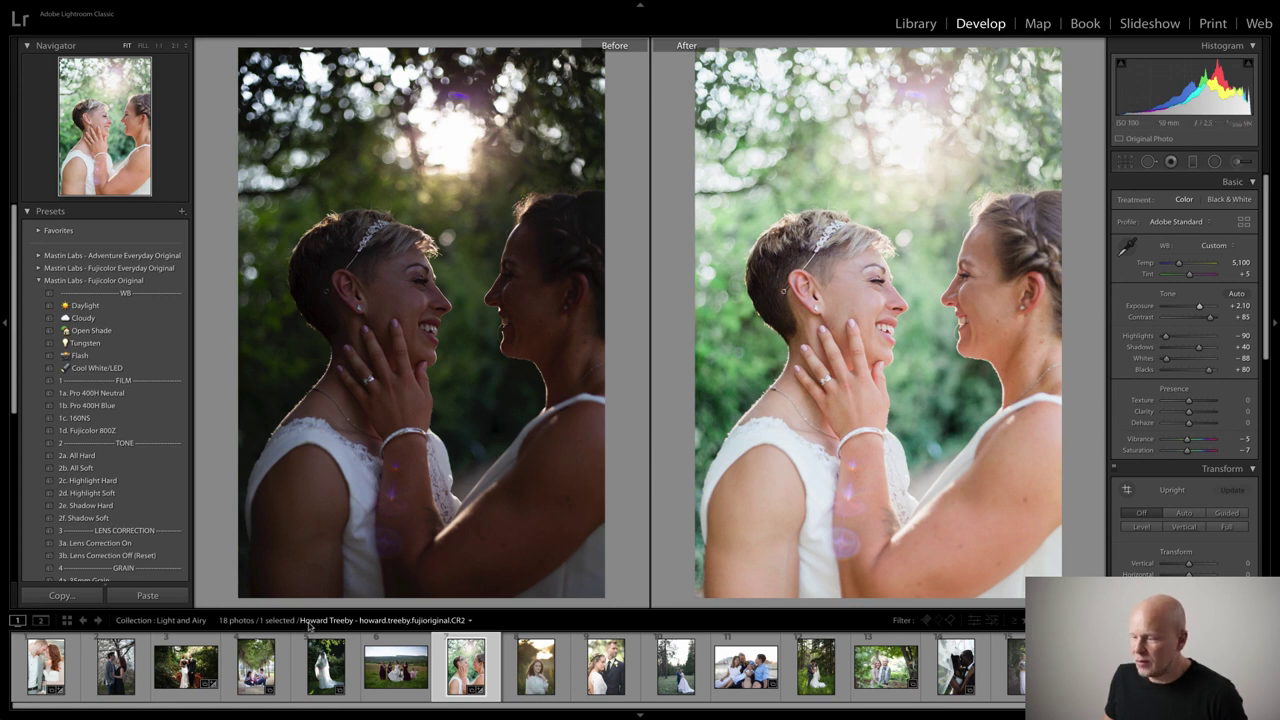
key("y")
left_click(49, 674)
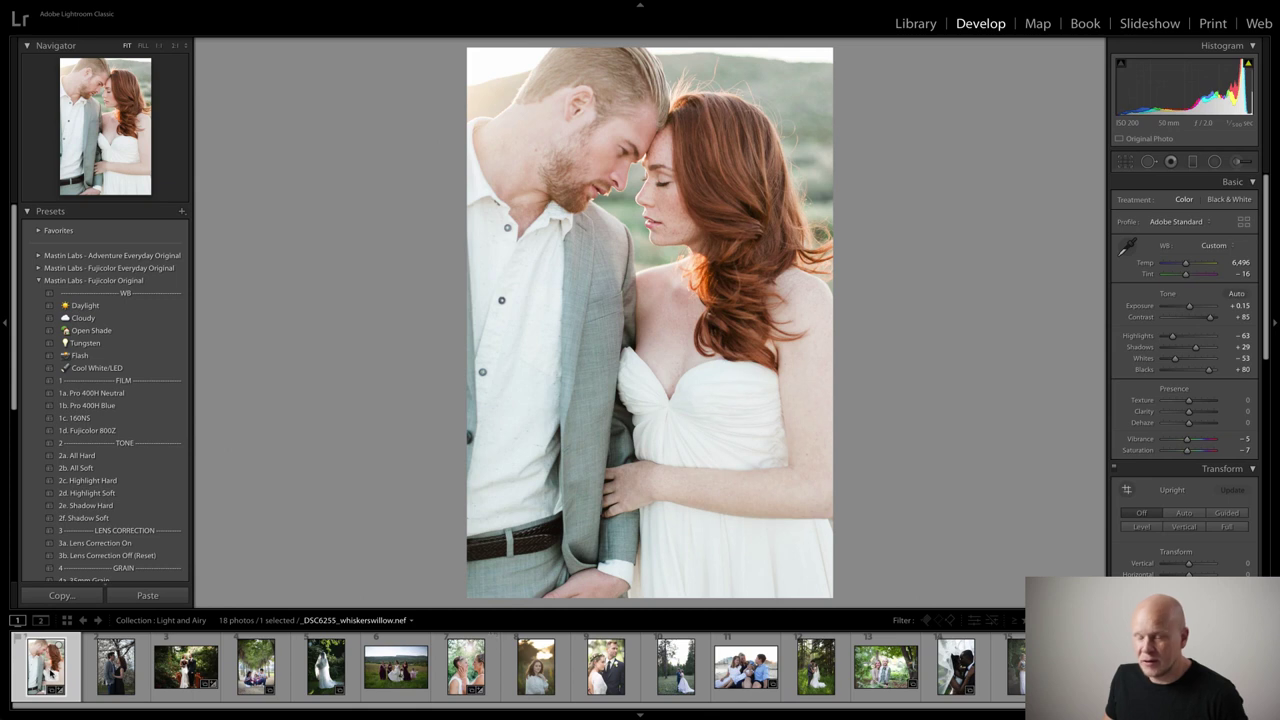
left_click(185, 666)
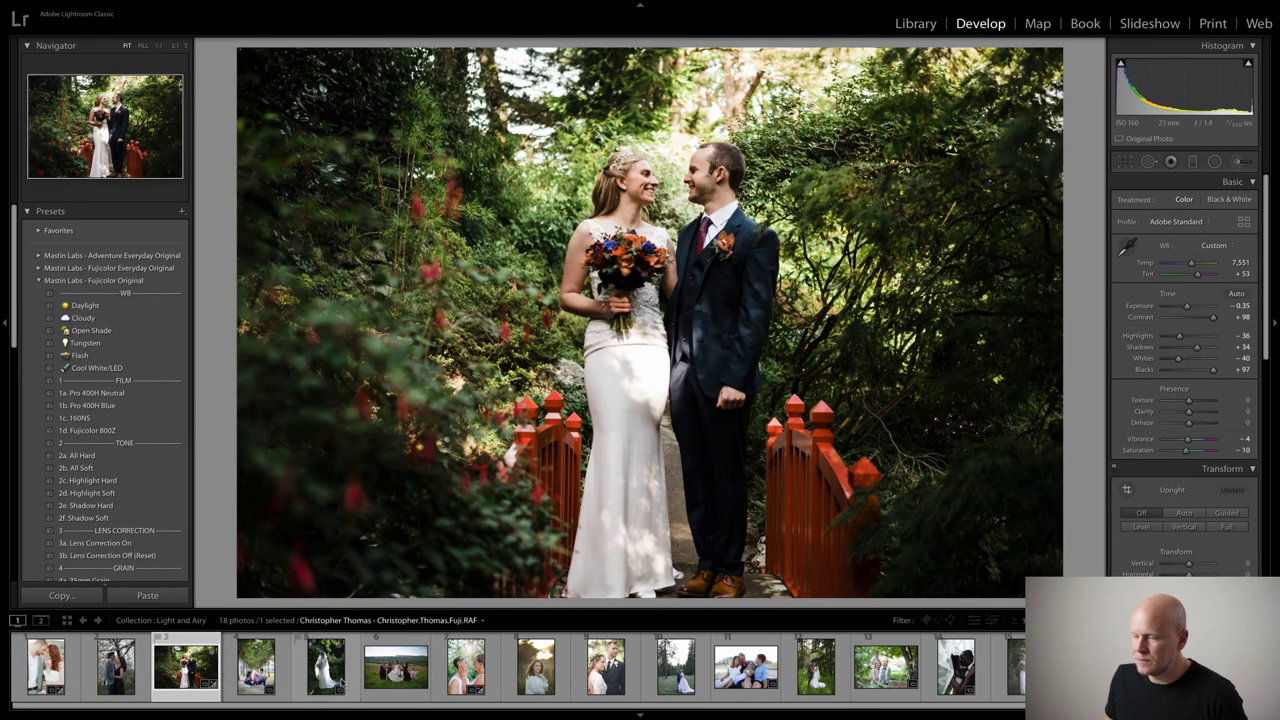
left_click(466, 666)
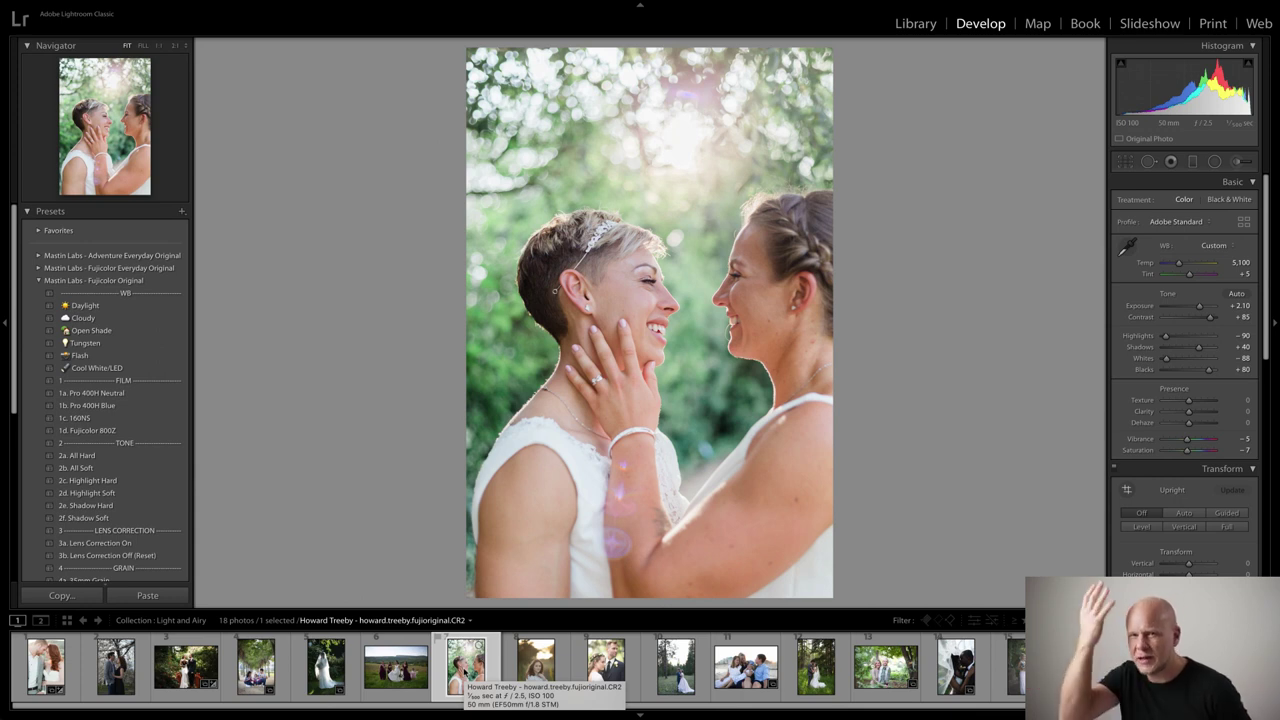
left_click(185, 665)
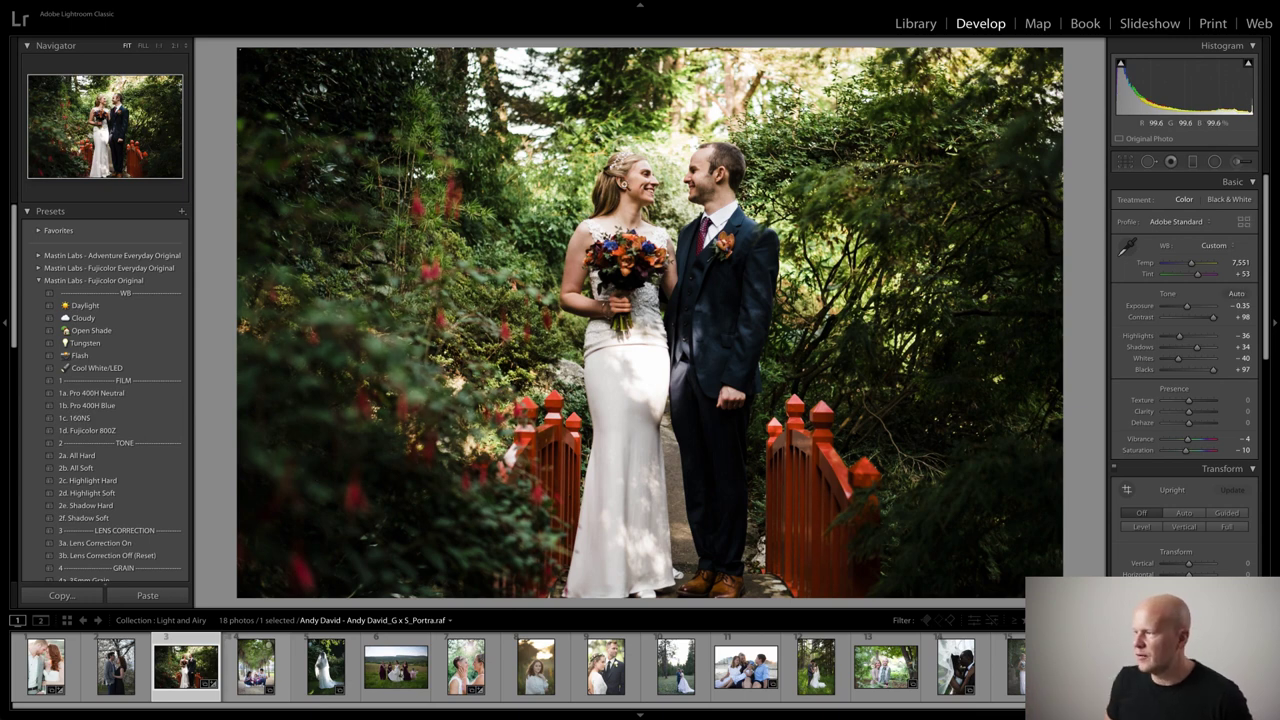
Step: Examine the shadows in the bridge photo up close, around the groom's dark suit and the surrounding foliage
left_click(647, 362)
left_click_drag(651, 296, 490, 137)
left_click_drag(590, 214, 547, 171)
left_click_drag(714, 338, 550, 241)
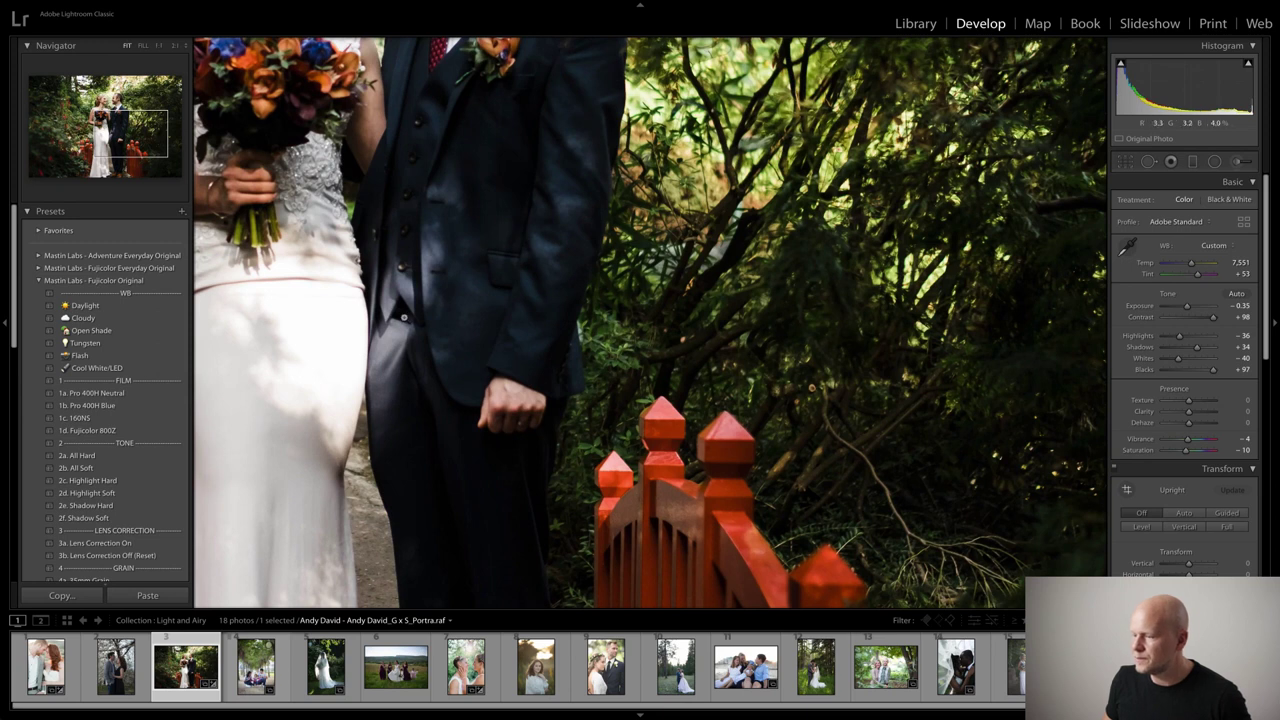
left_click(368, 350)
Step: Review the two brides' portrait before and after editing and compare it with the unedited mother-and-son photo
left_click(466, 664)
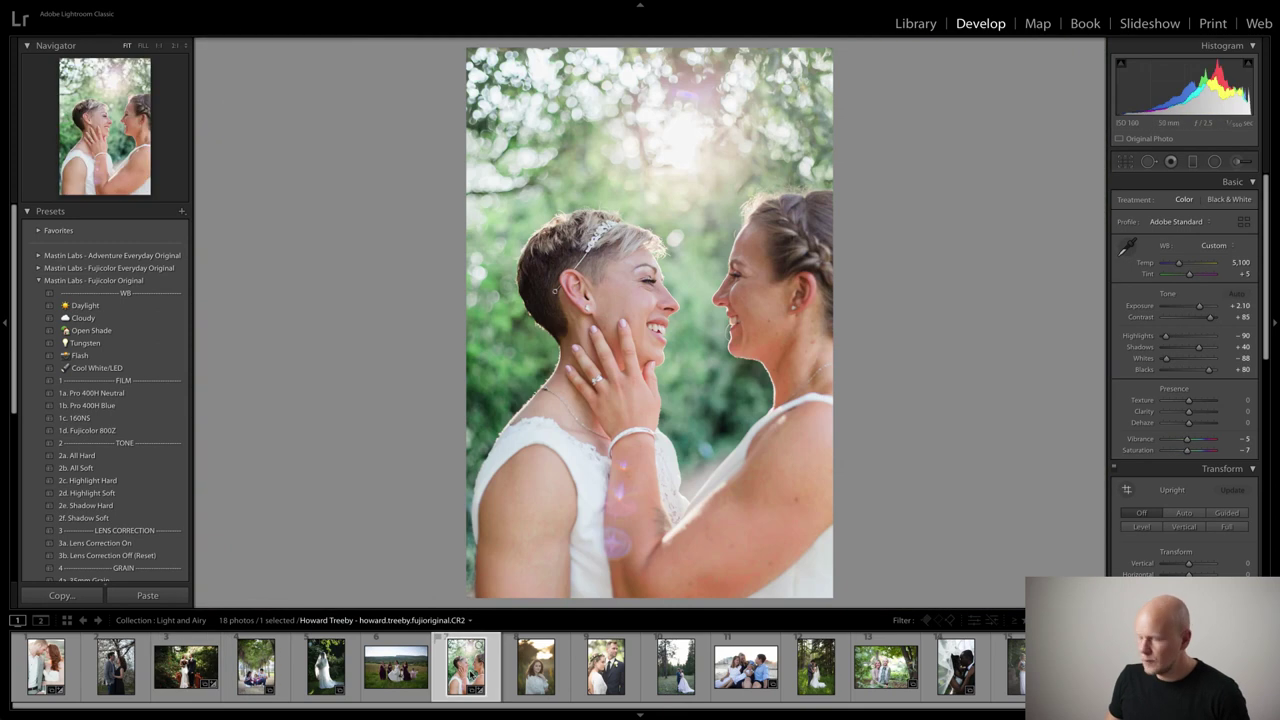
key("y")
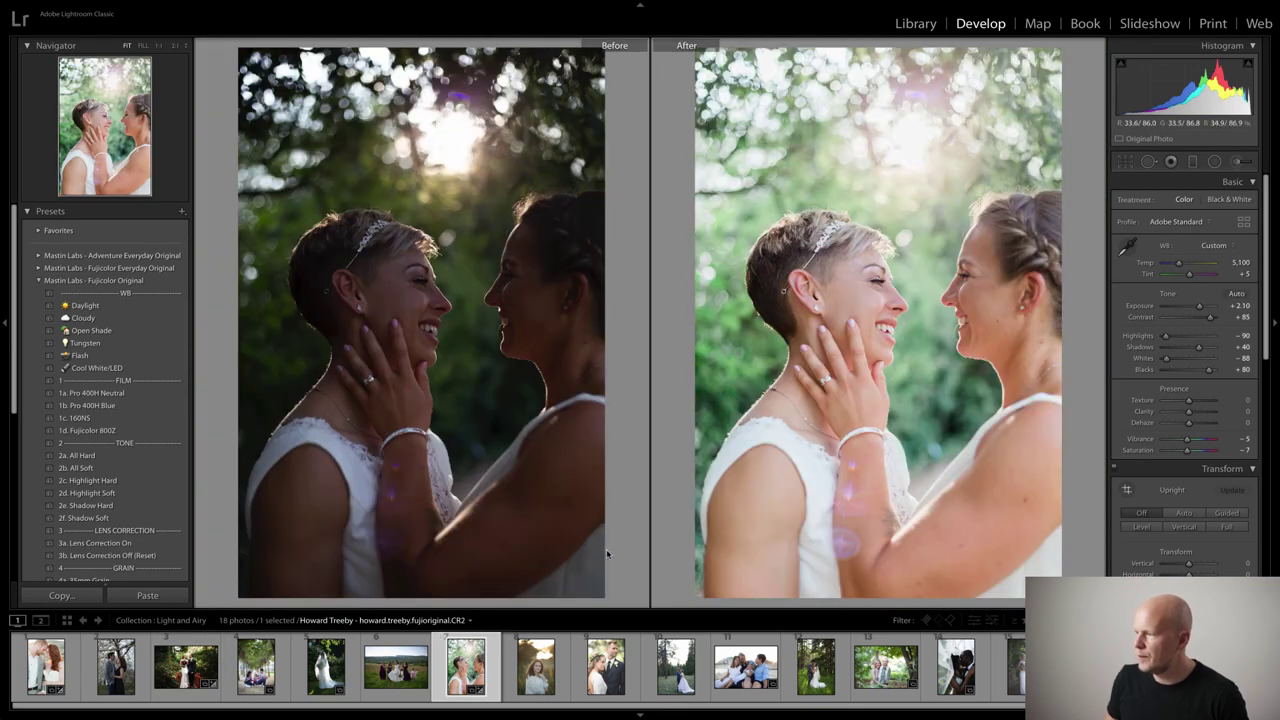
key("y")
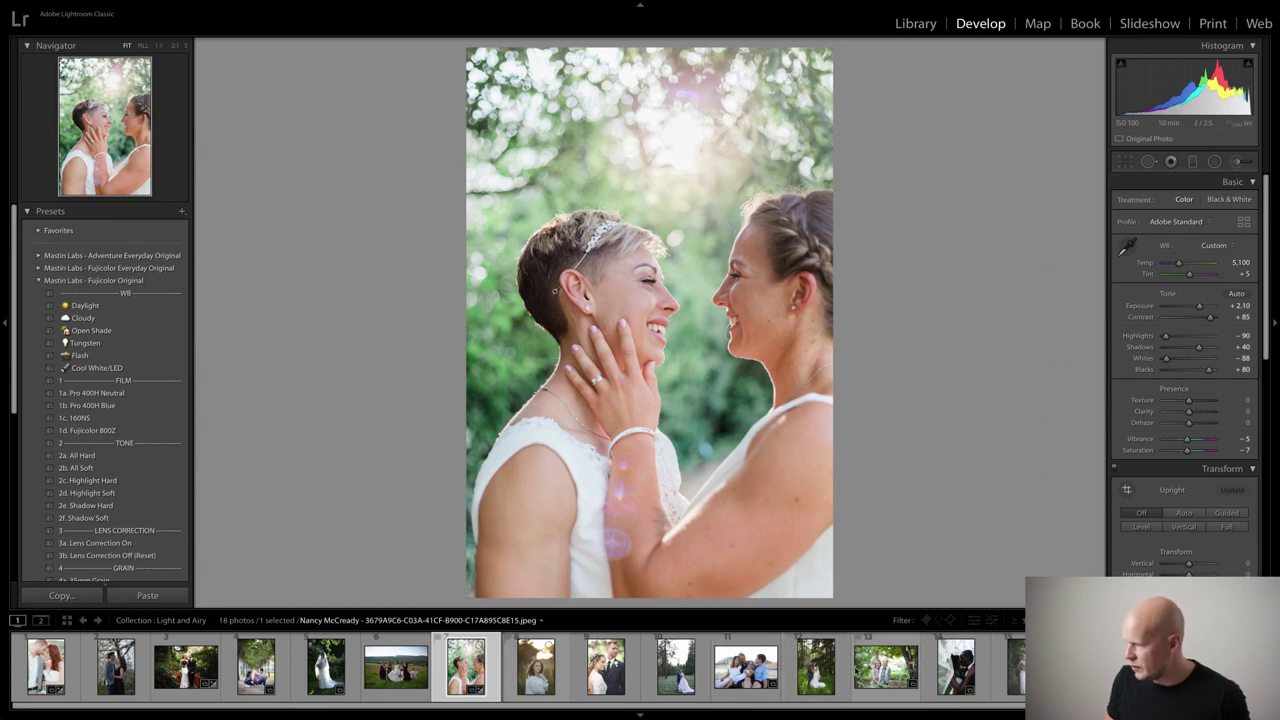
left_click(880, 670)
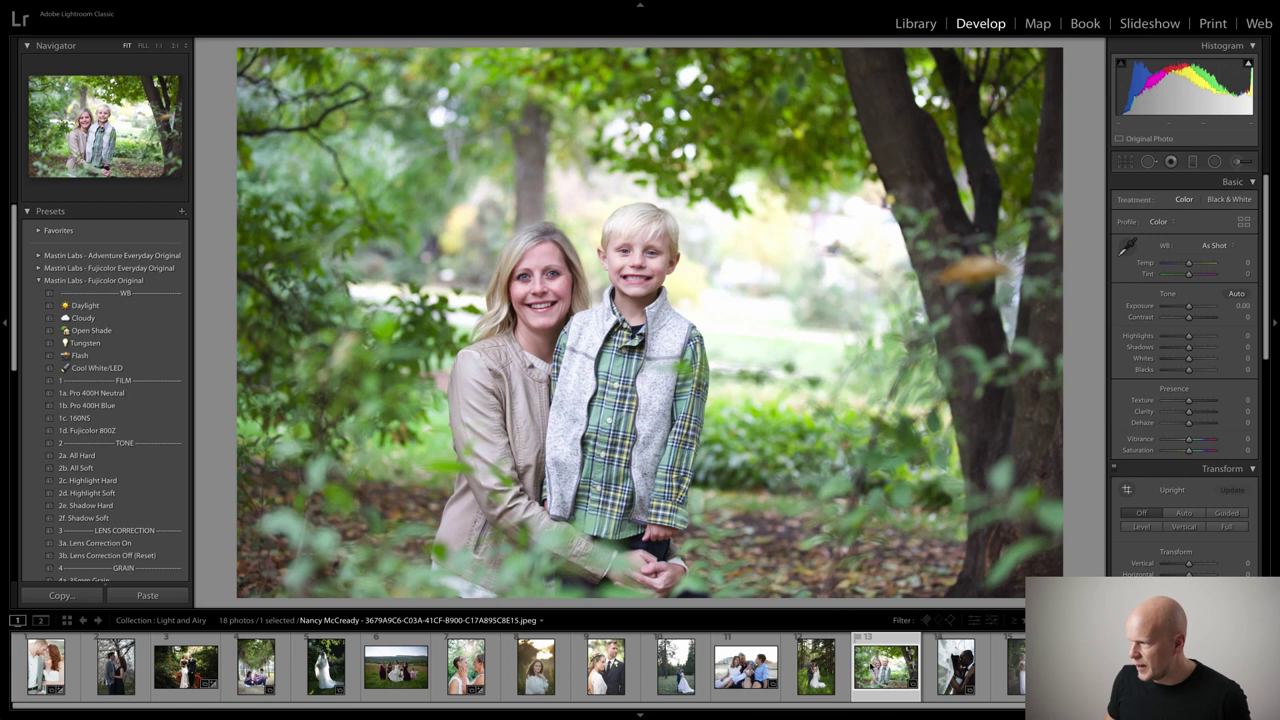
left_click(466, 666)
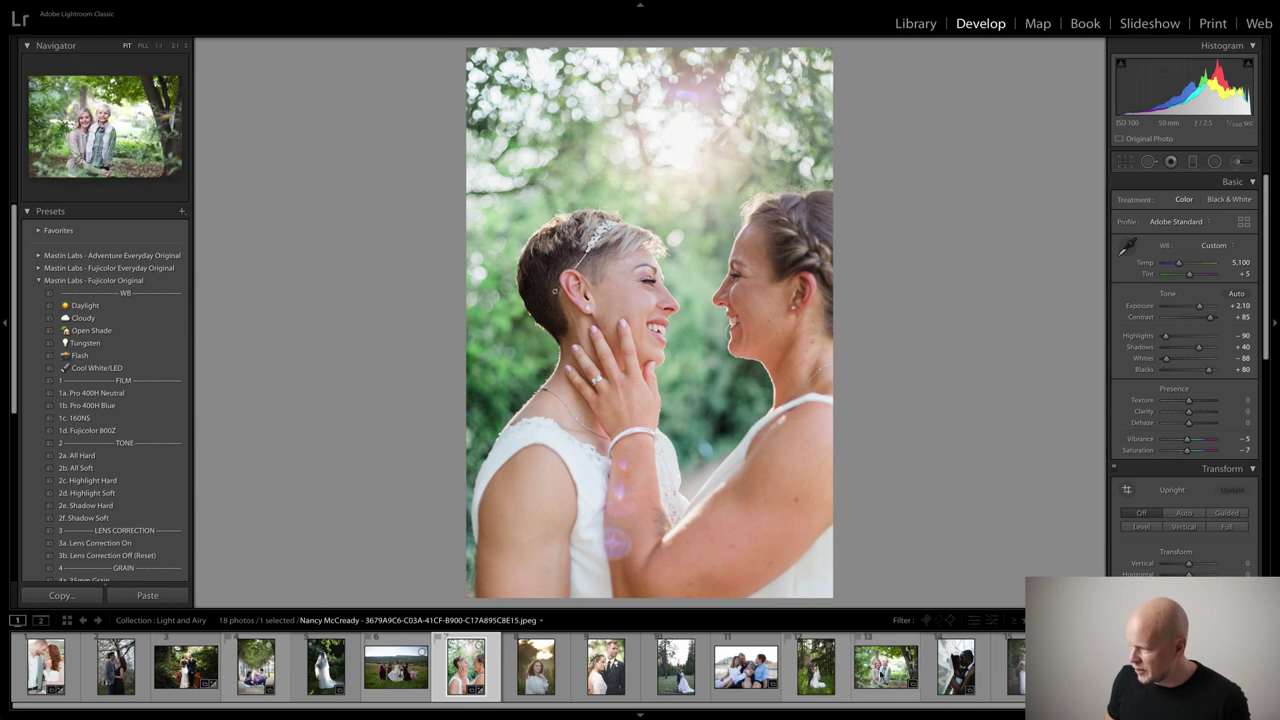
Step: Apply the 1a. Pro 400H Neutral preset to the mother-and-son photo and set temperature to +5, tint to -15 and contrast to +56
left_click(880, 674)
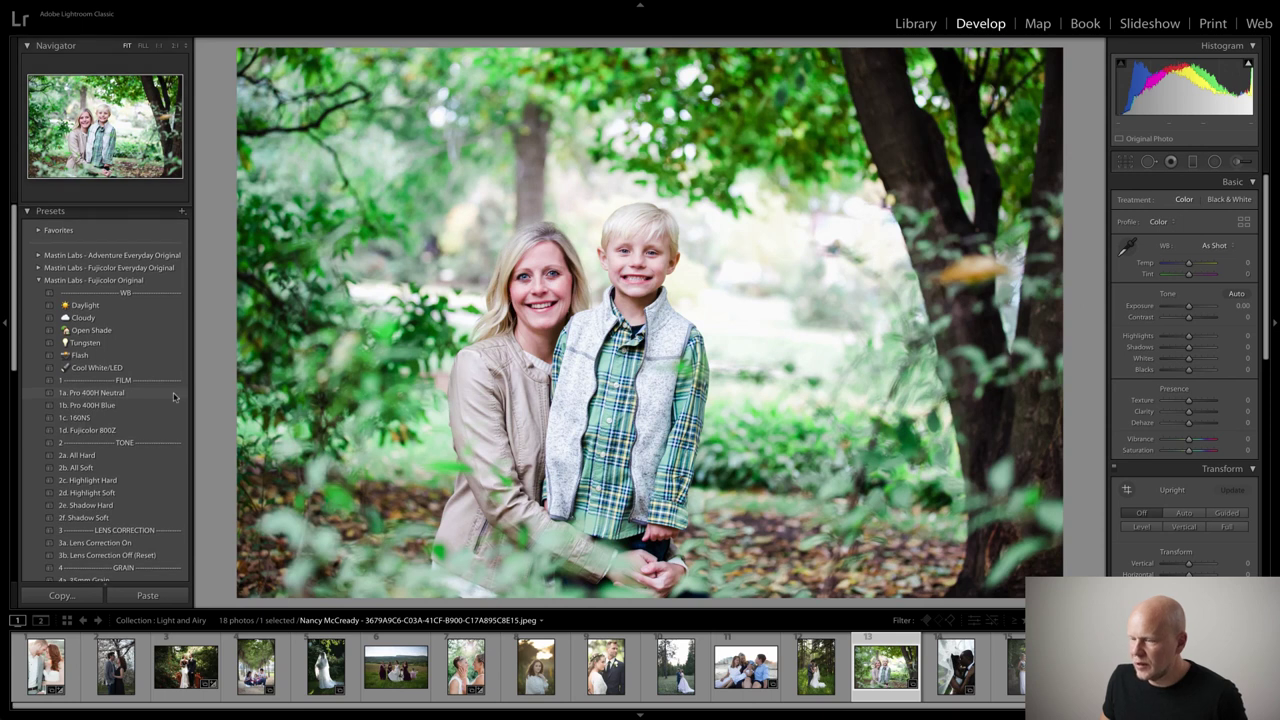
left_click(120, 394)
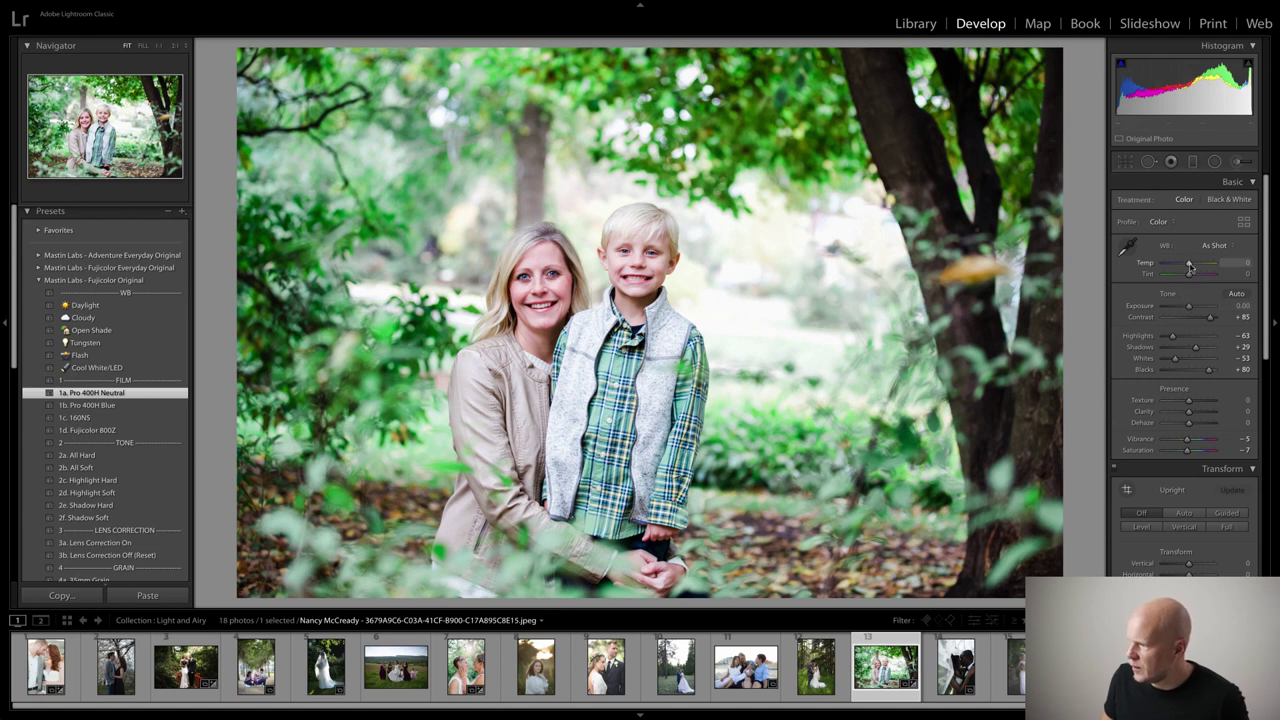
left_click_drag(1189, 263, 1191, 263)
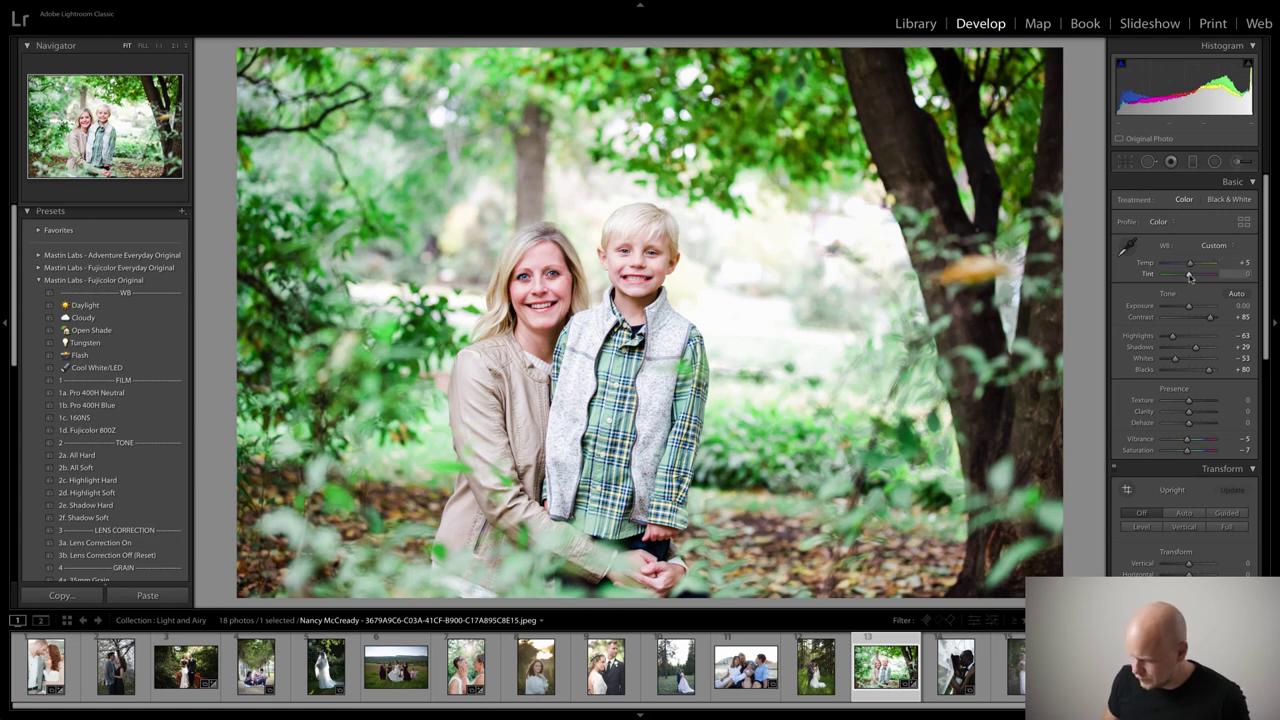
left_click_drag(1190, 277, 1189, 278)
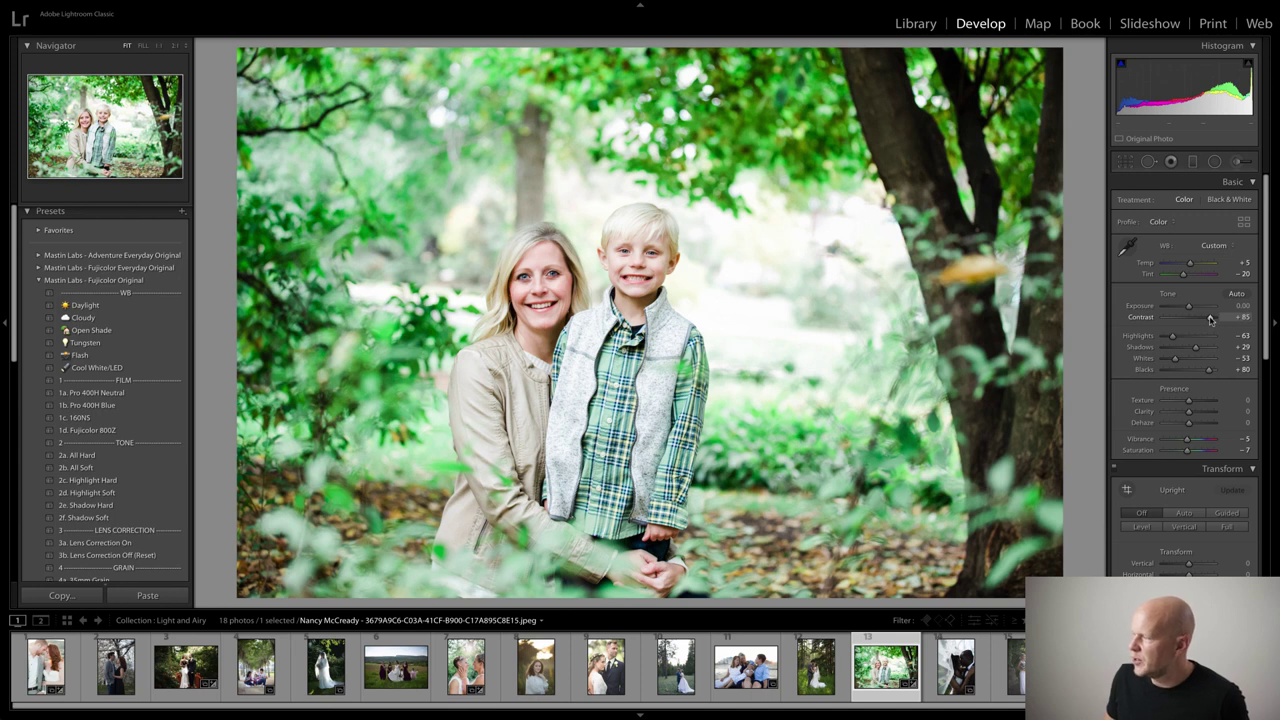
left_click_drag(1210, 319, 1203, 322)
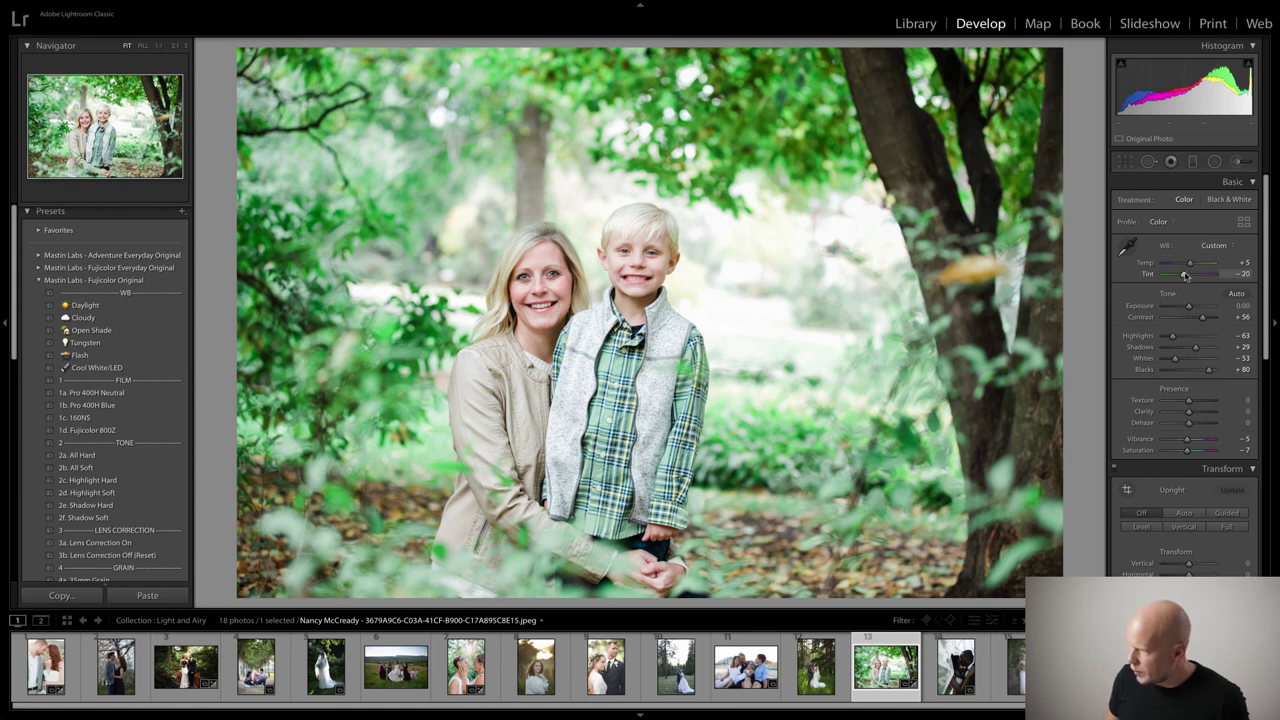
left_click_drag(1185, 275, 1186, 276)
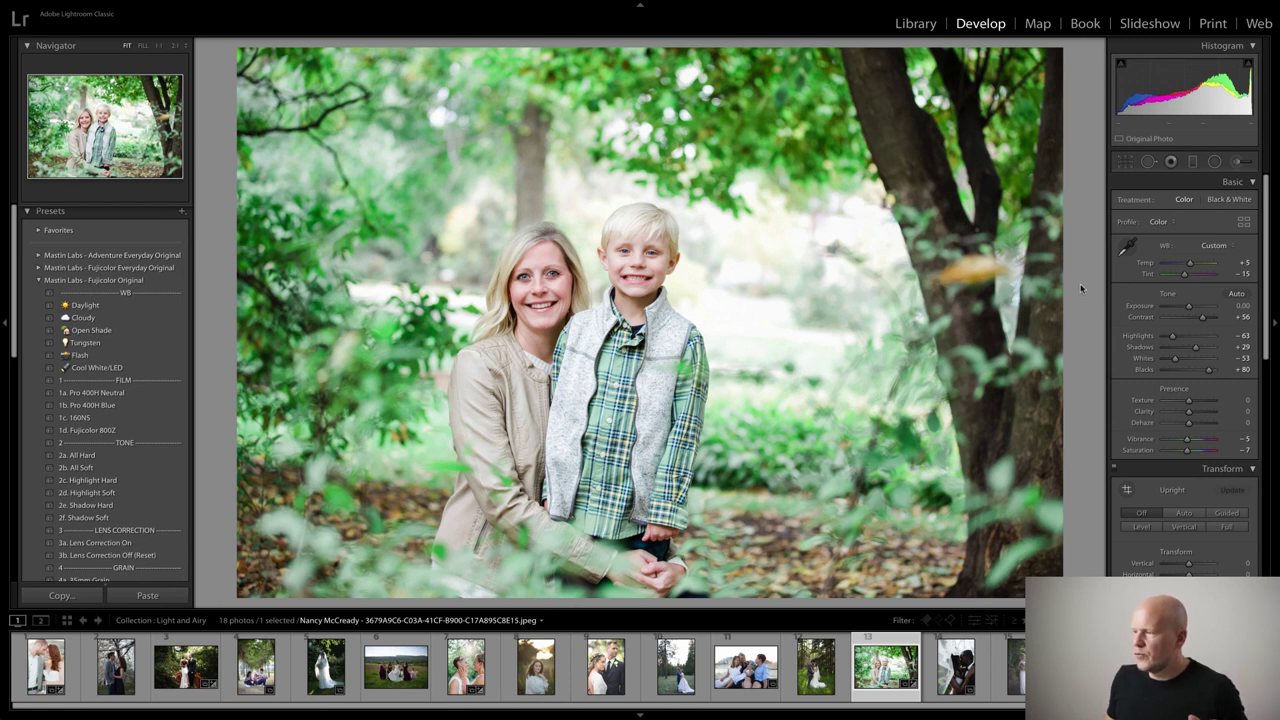
Step: Compare the mother-and-son photo before and after its edit side by side
key("y")
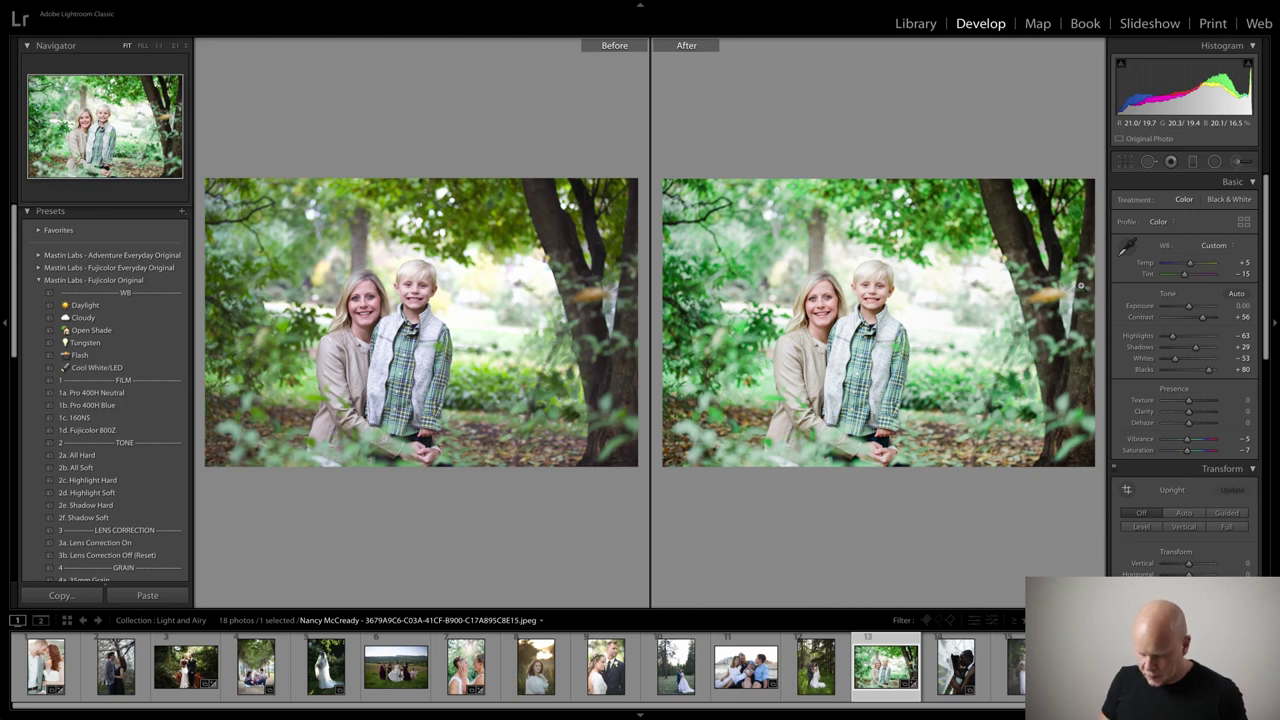
key("y")
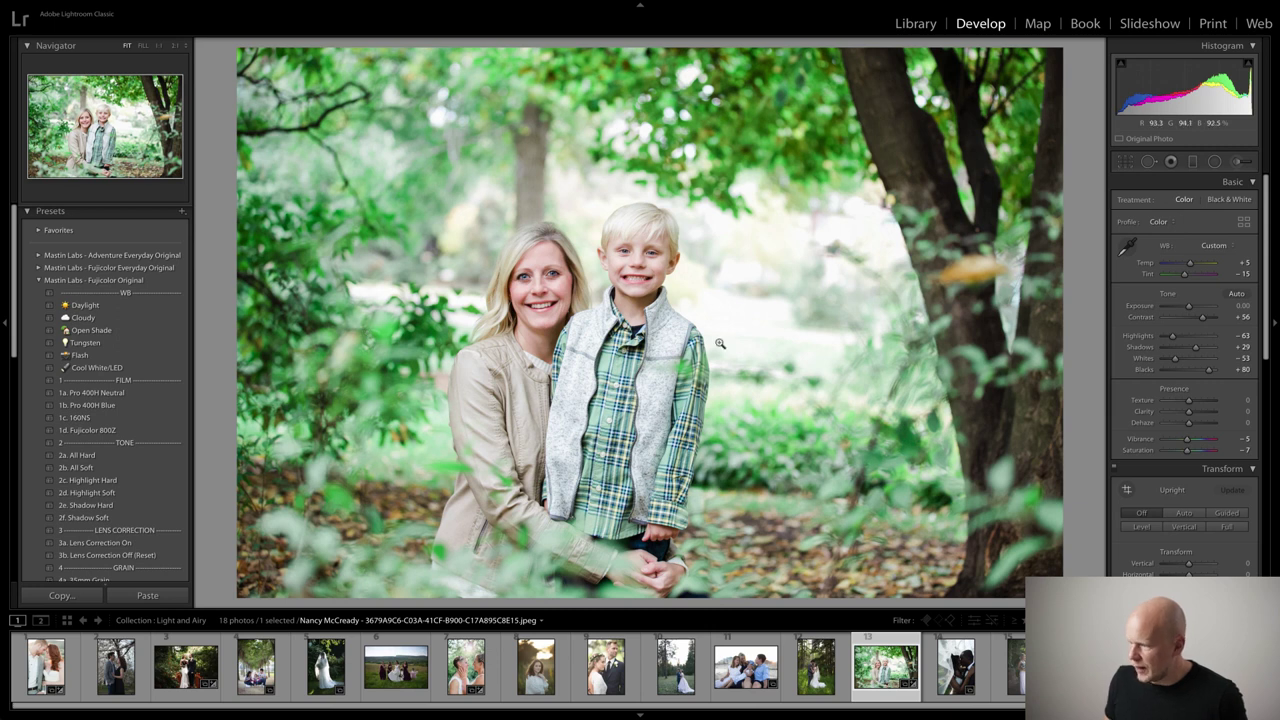
key("y")
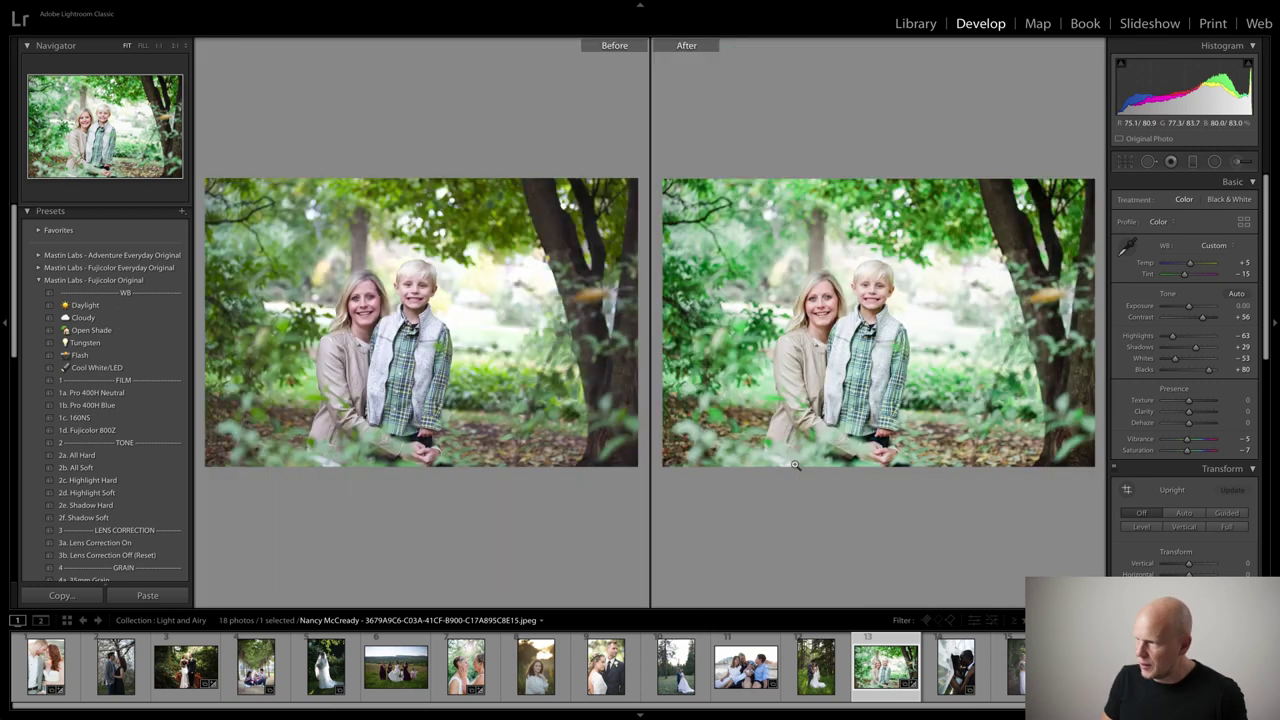
key("y")
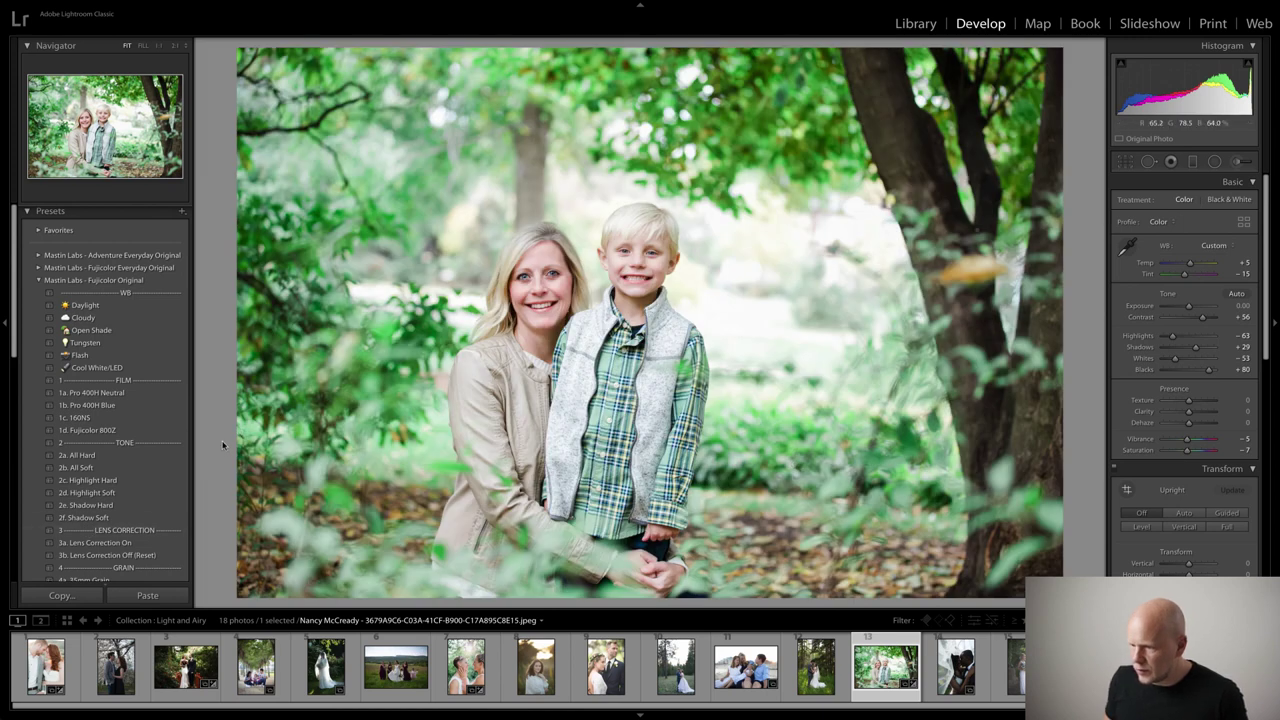
Step: Switch the mother-and-son photo to the 1b. Pro 400H Blue preset and check it against the original
left_click(165, 405)
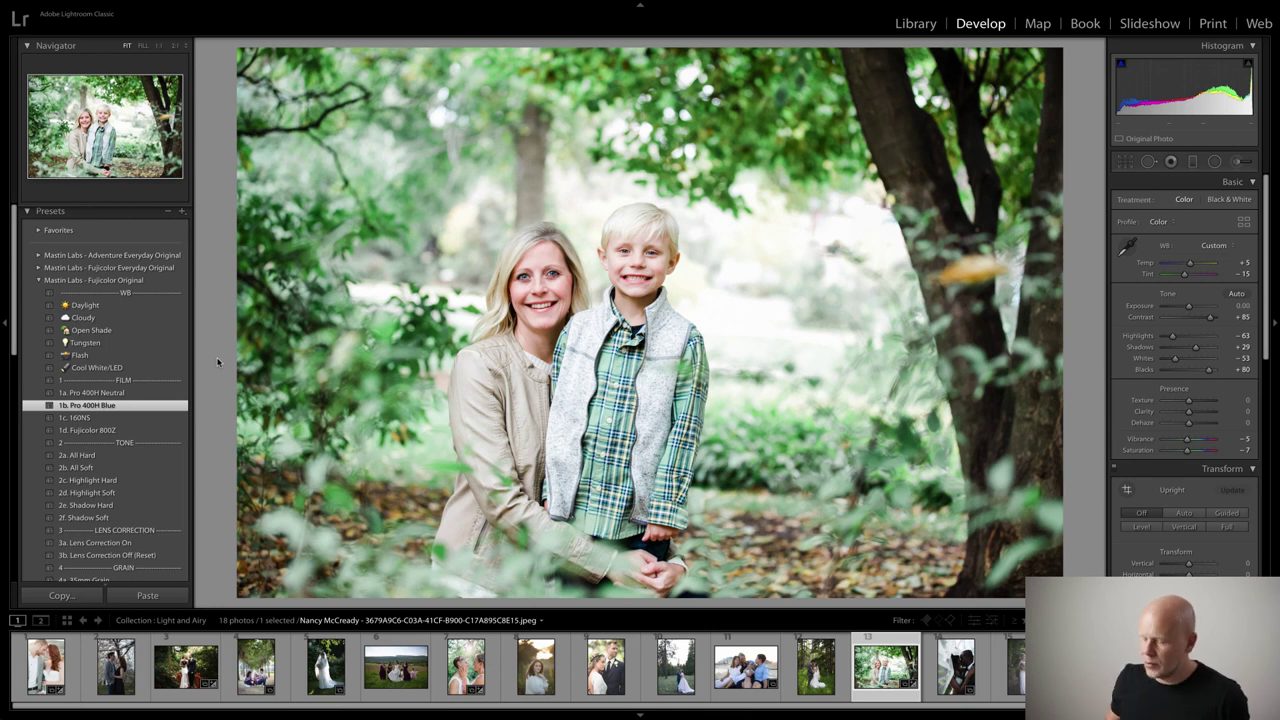
key("y")
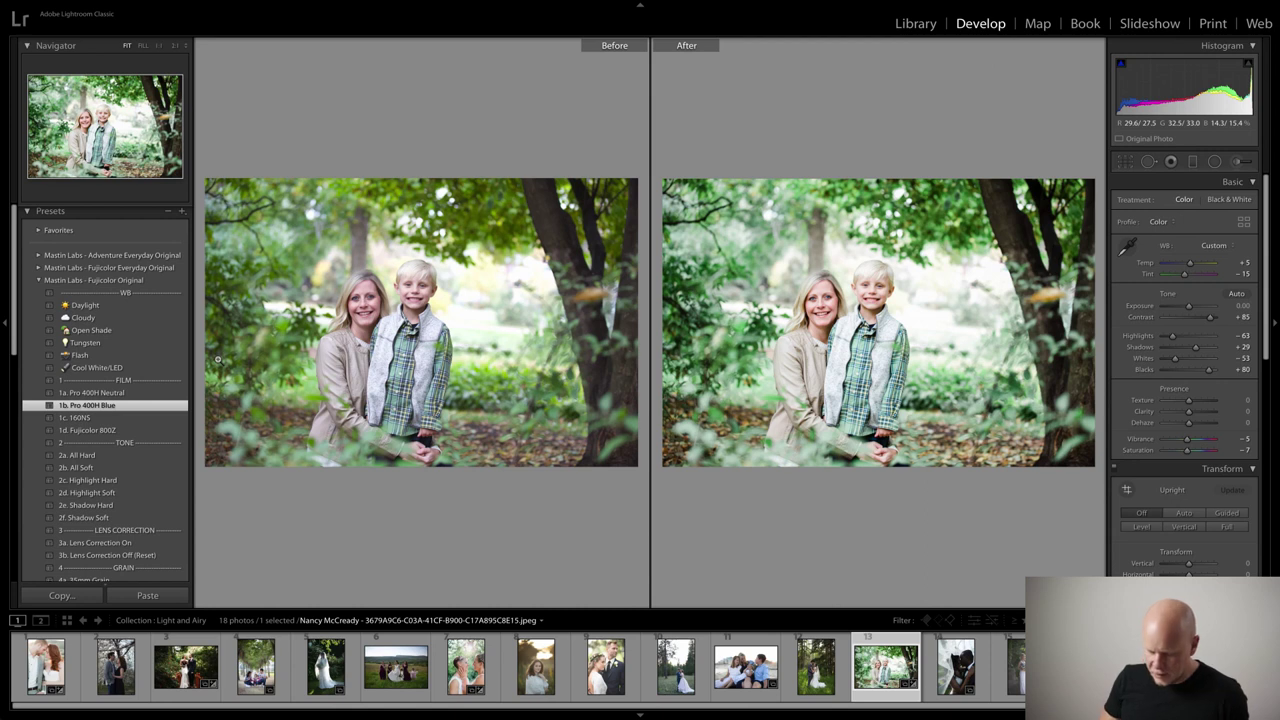
key("y")
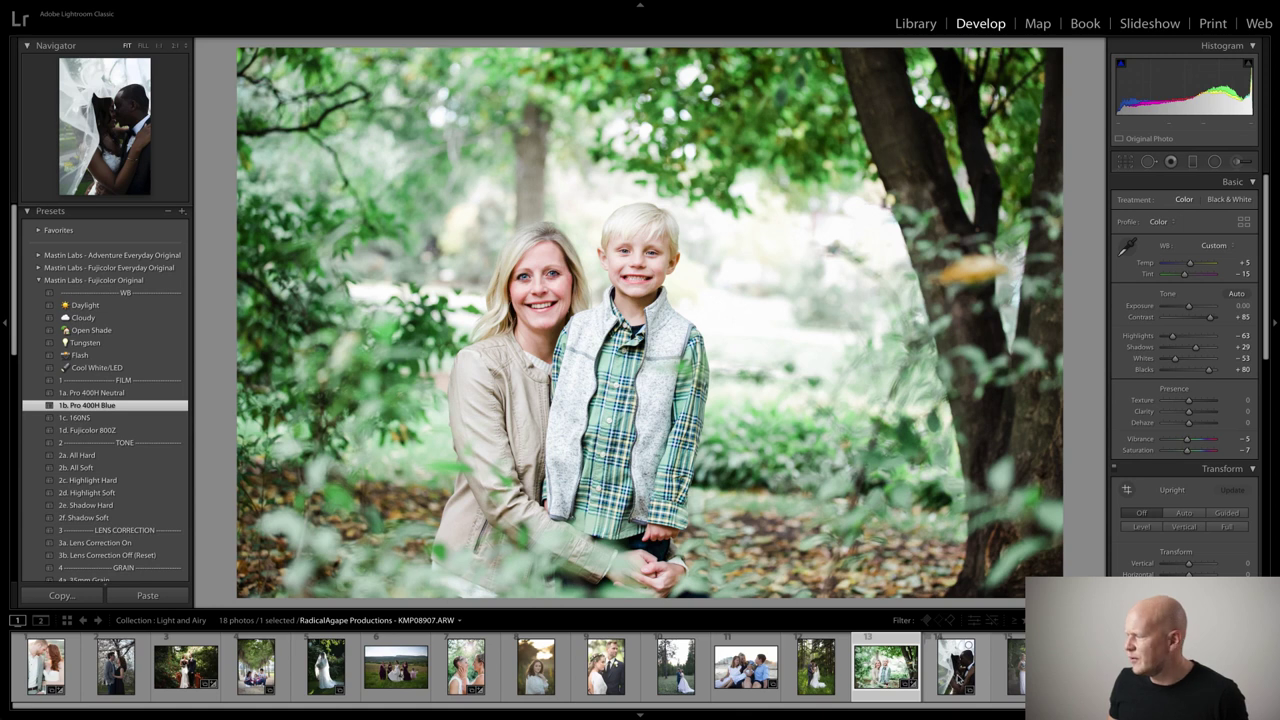
Step: Apply the 1d. Fujicolor 800Z and 3a. Lens Correction On presets to the portrait of the woman beside pink flowers
left_click(1165, 665)
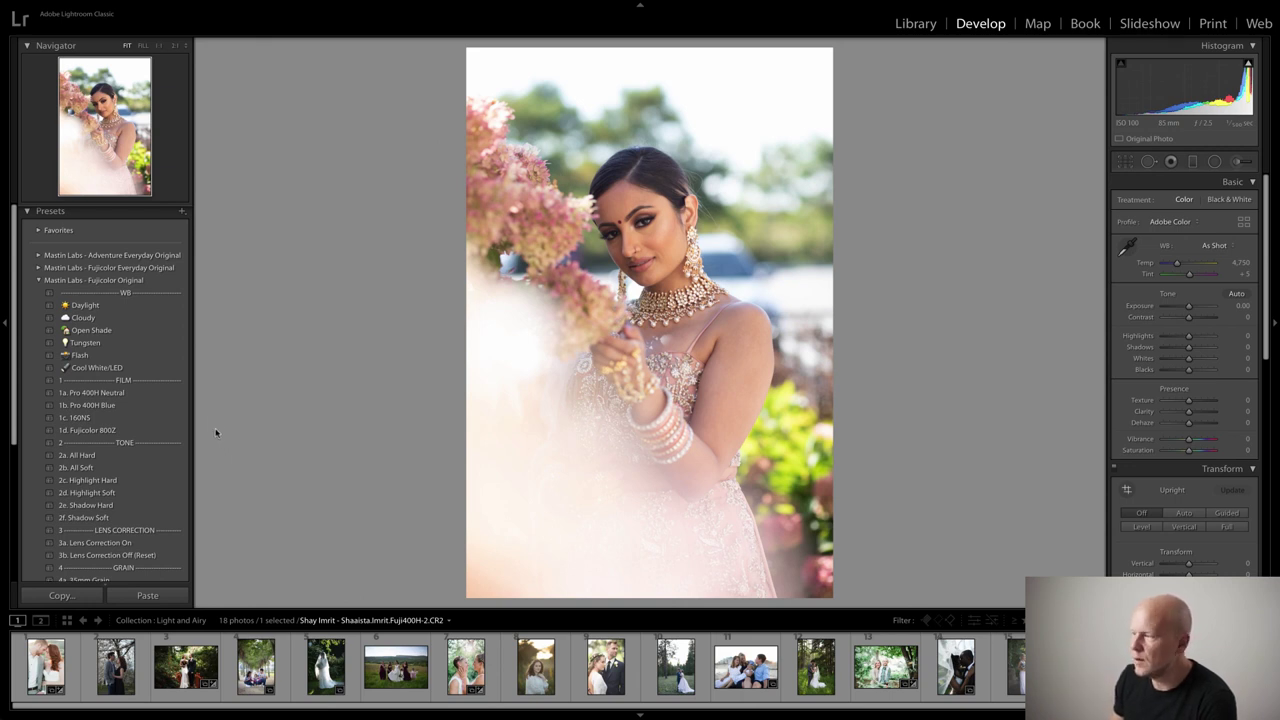
left_click(150, 432)
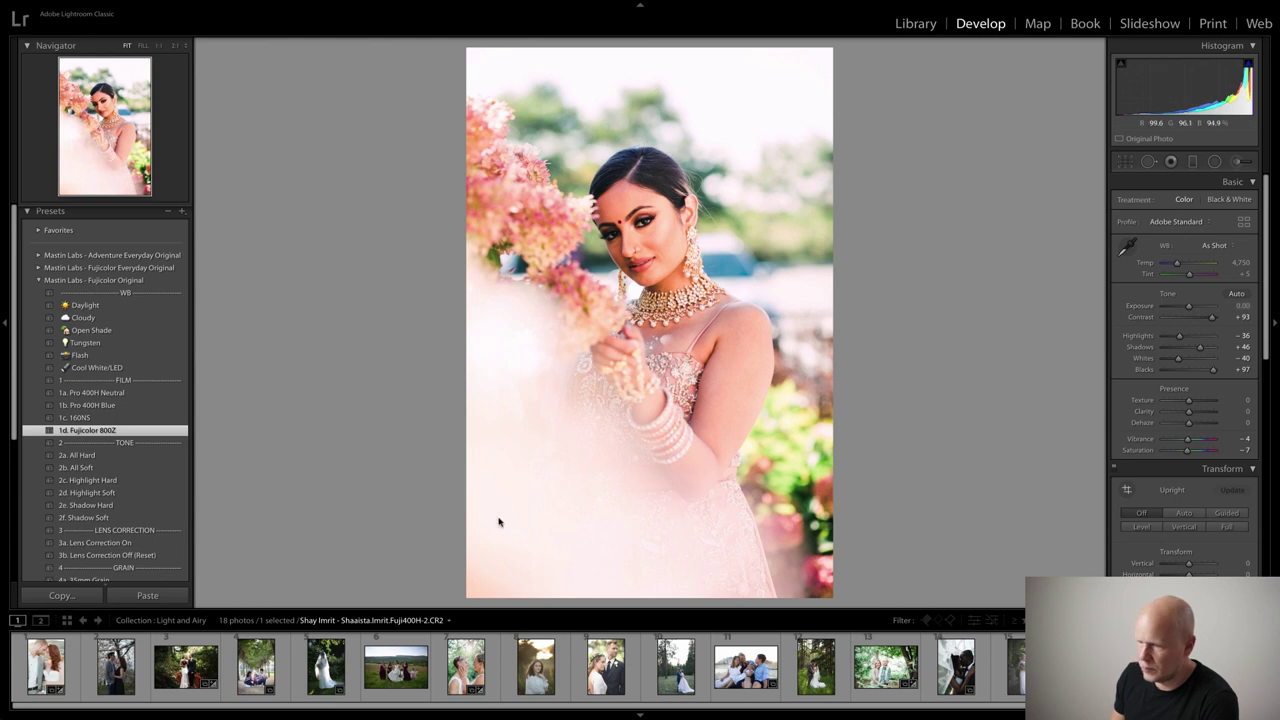
left_click(170, 543)
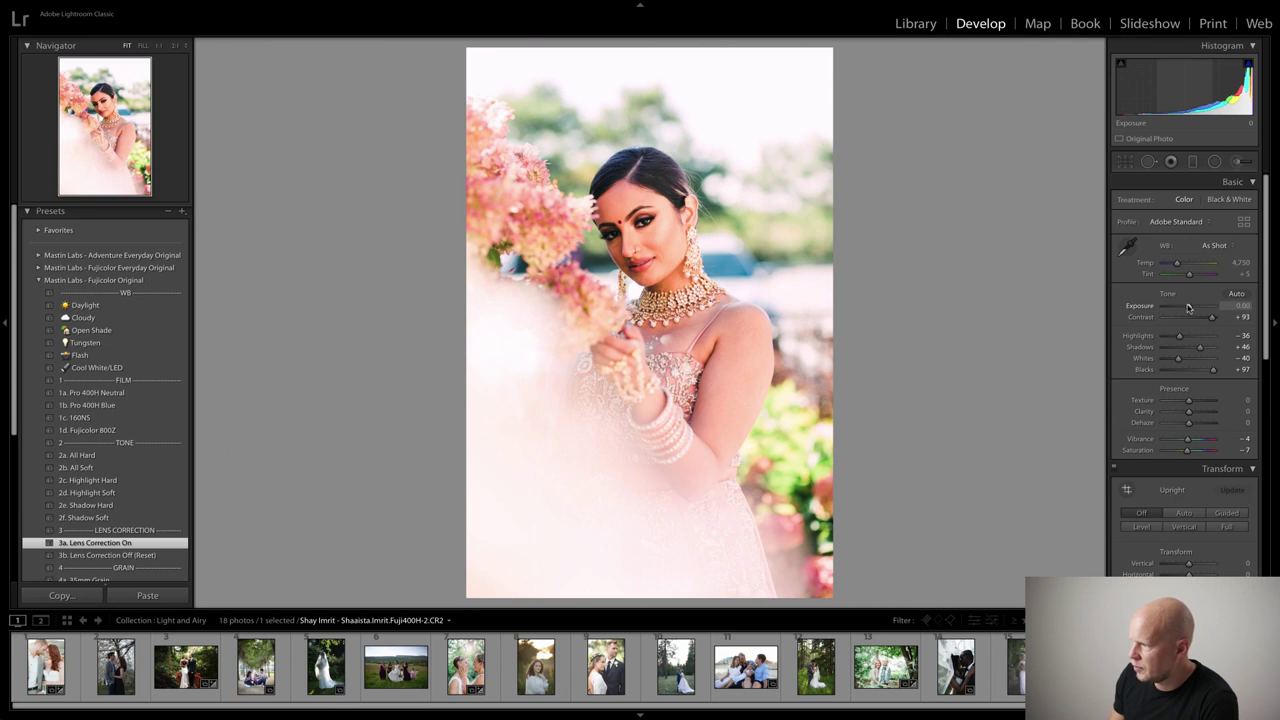
Step: Soften the pink-flower portrait with the 2b. All Soft tone preset and raise its exposure to +0.35
key("Up")
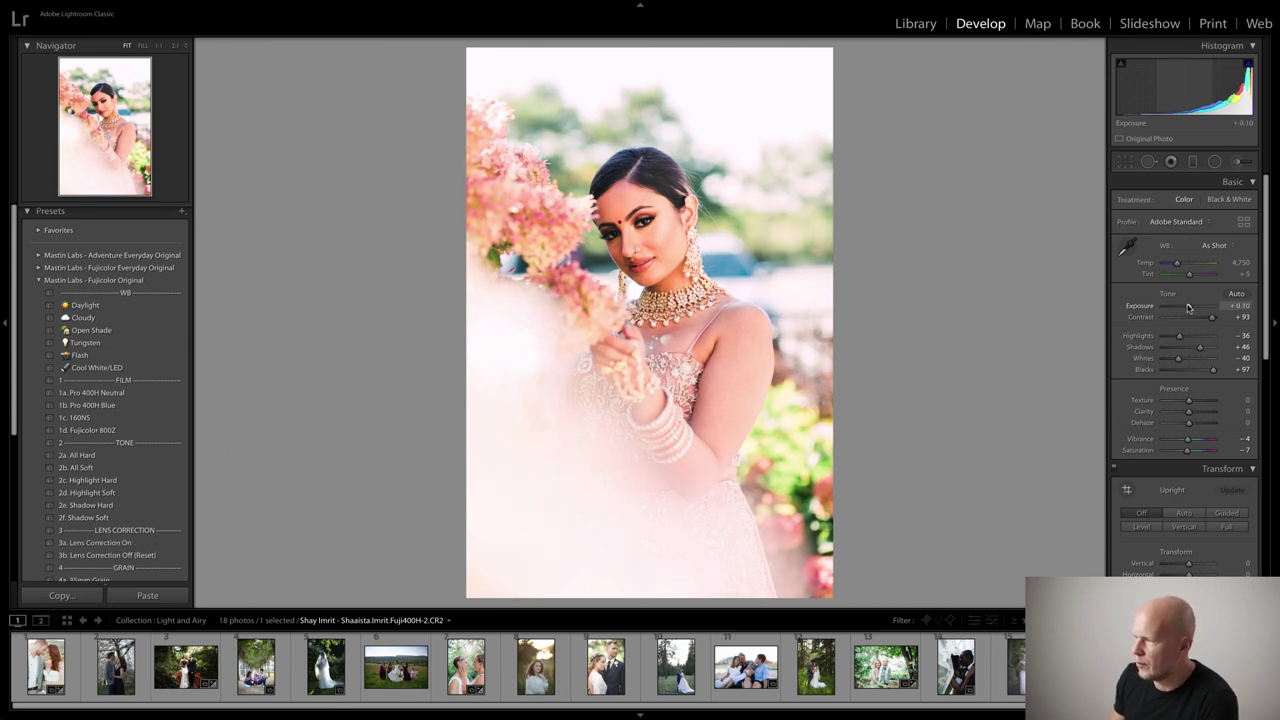
key("Up")
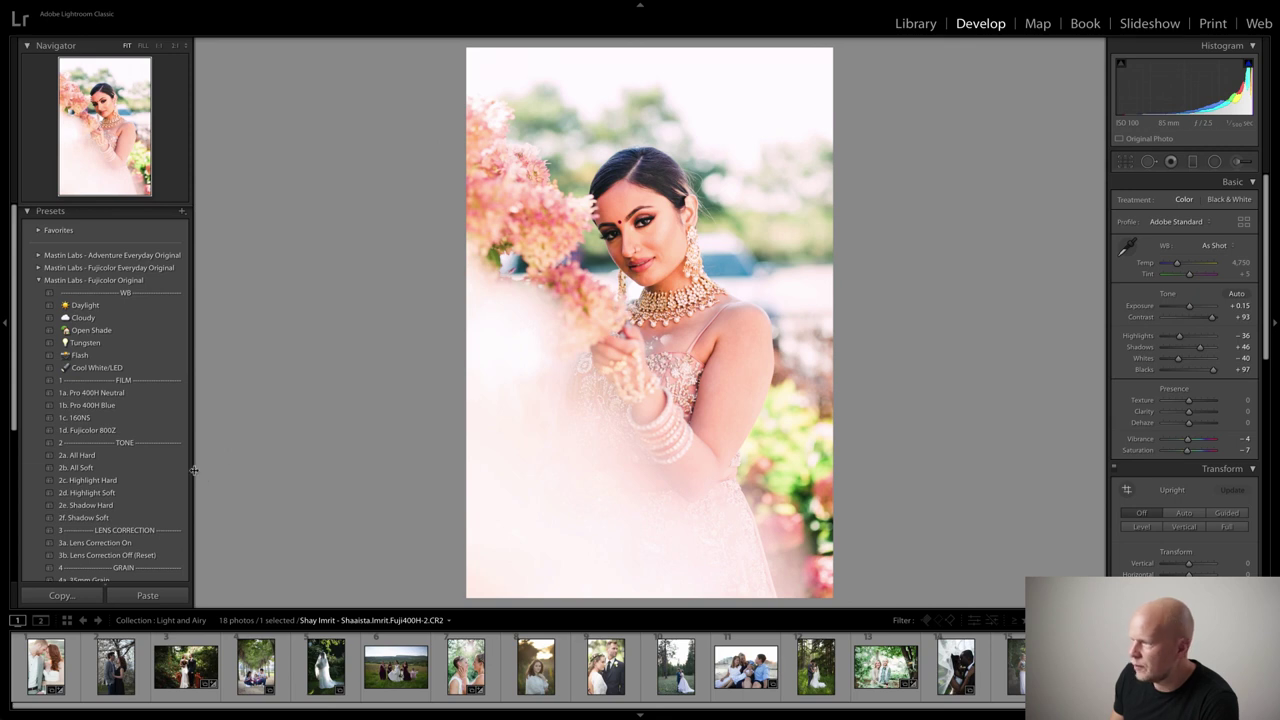
left_click(100, 467)
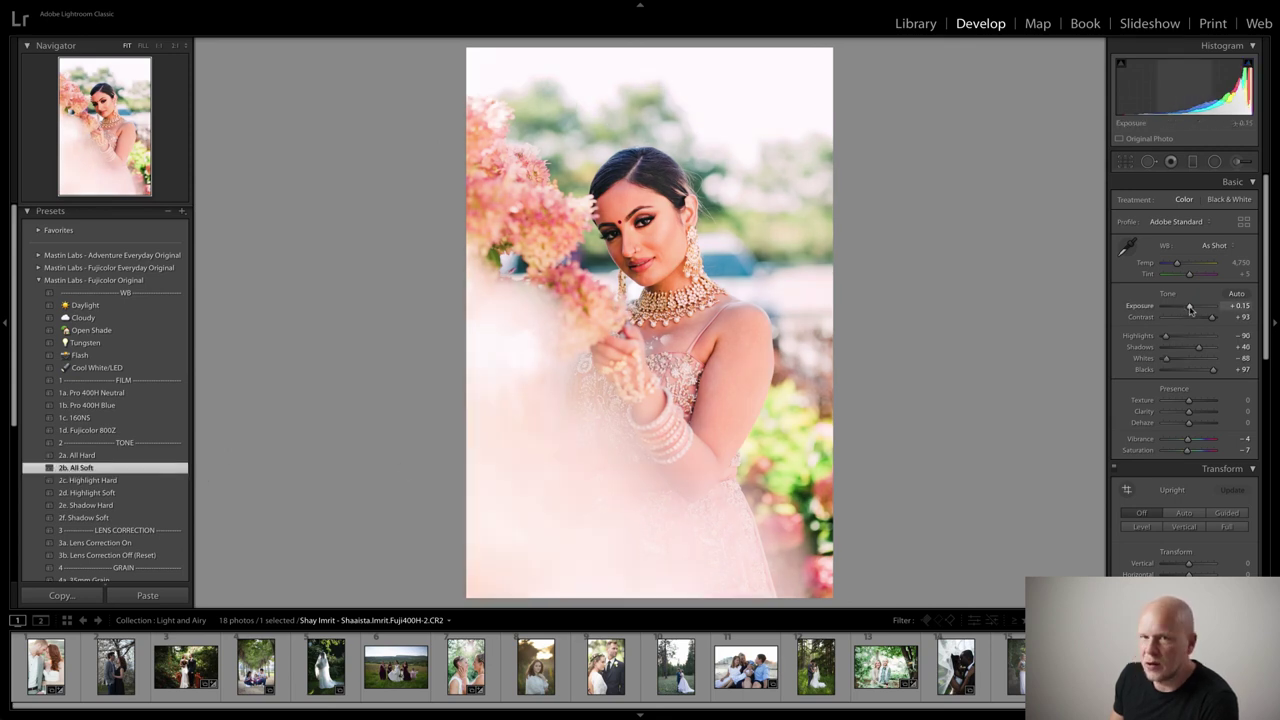
left_click_drag(1190, 310, 1191, 310)
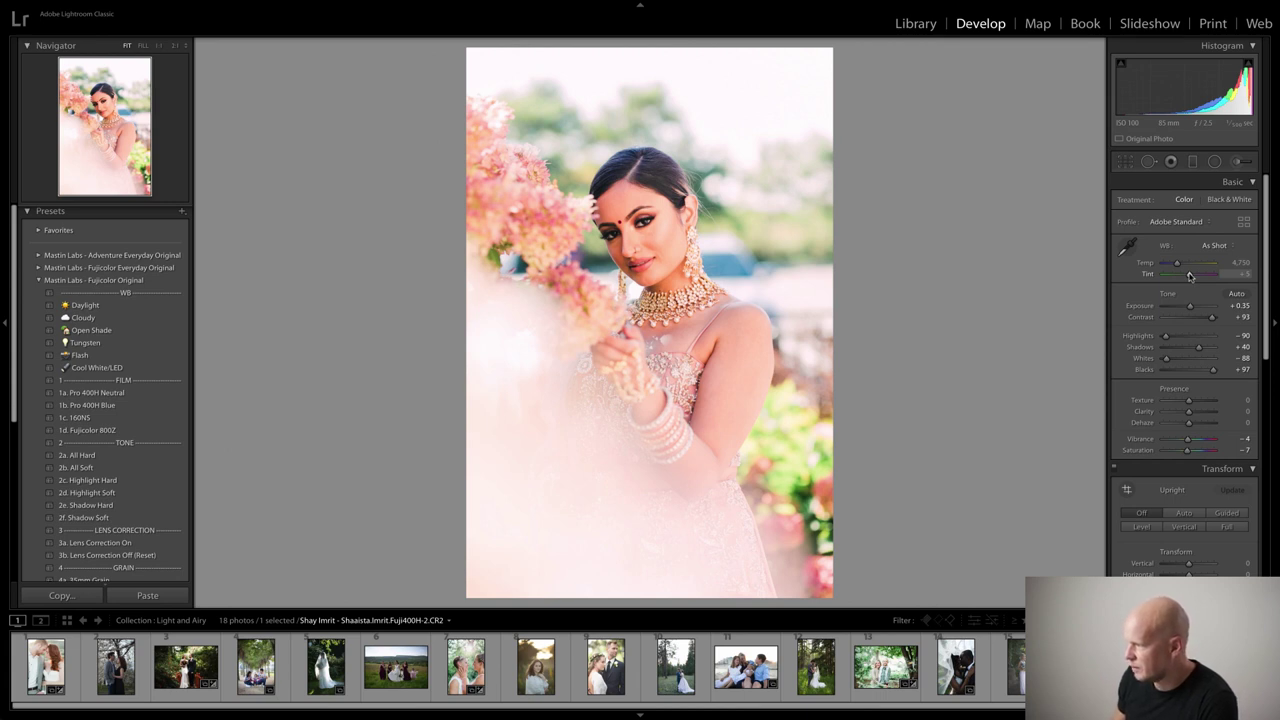
Step: Set the pink-flower portrait's tint to -5 and temperature to 4,355, and compare the result with the original
left_click_drag(1190, 276, 1188, 276)
left_click_drag(1176, 264, 1175, 264)
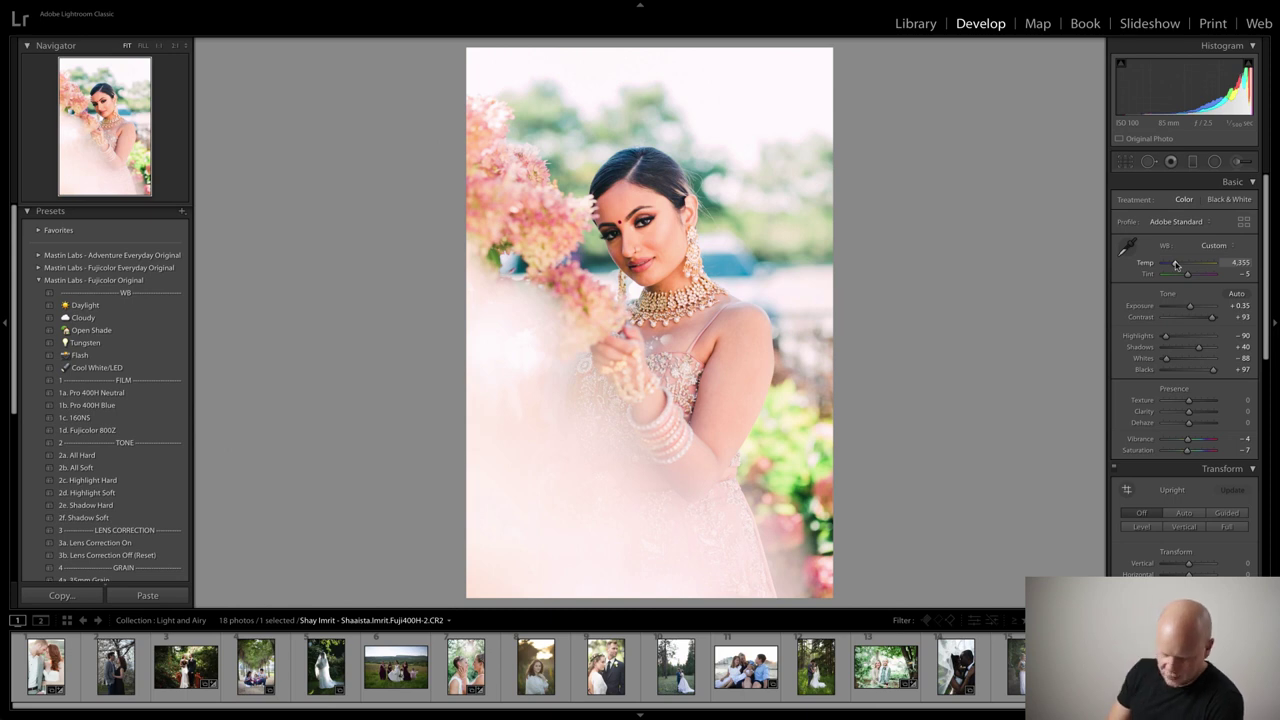
key("y")
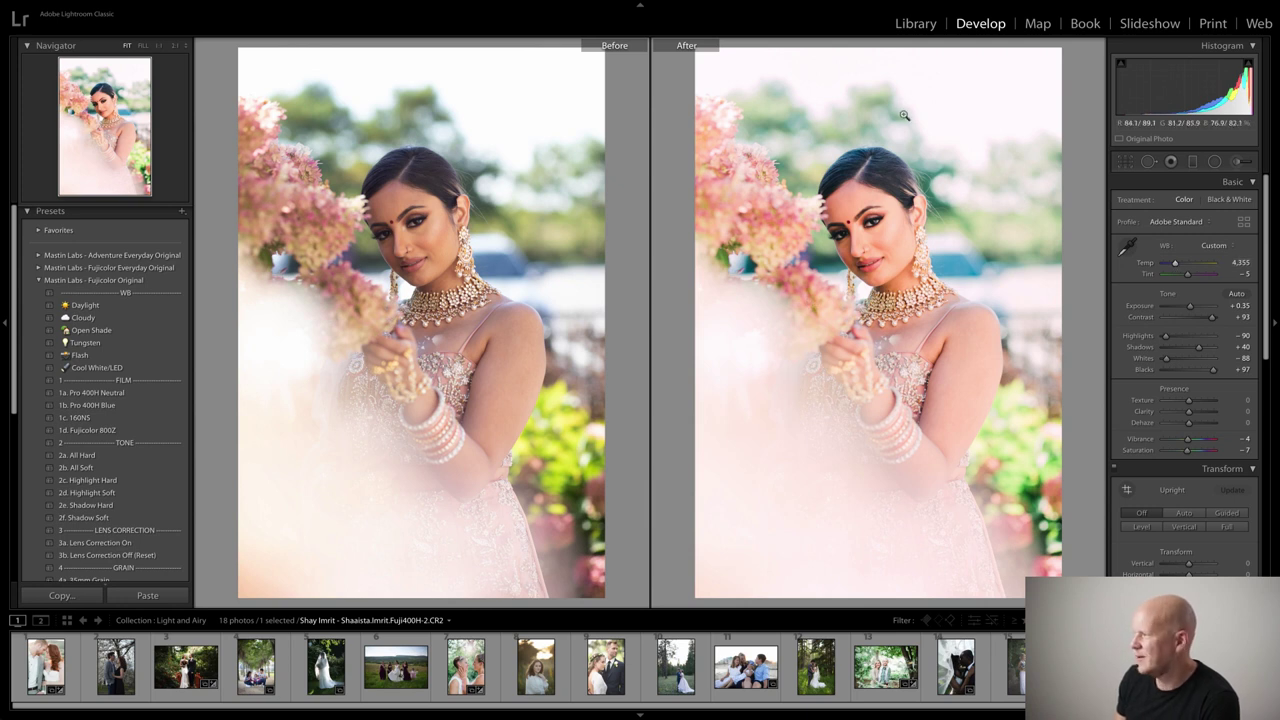
Step: Open the photo of the couple under the veil for developing in single view, and check its camera metadata
left_click(913, 24)
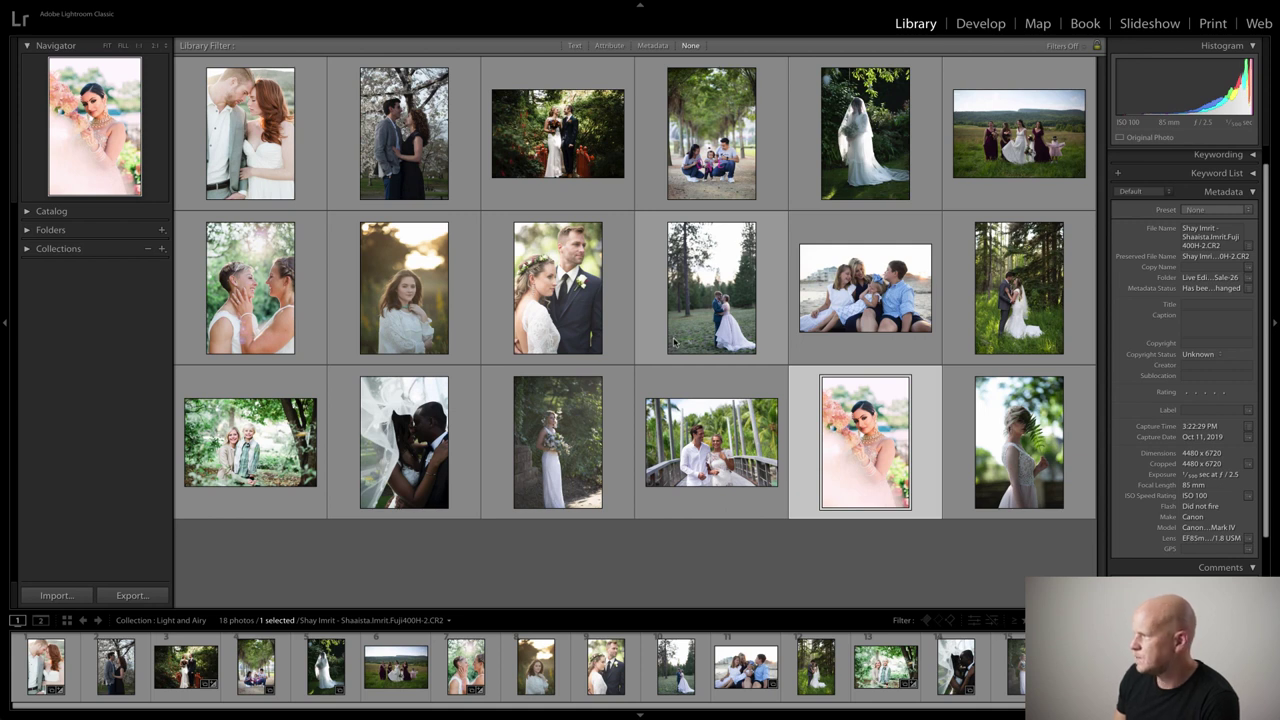
left_click(988, 168)
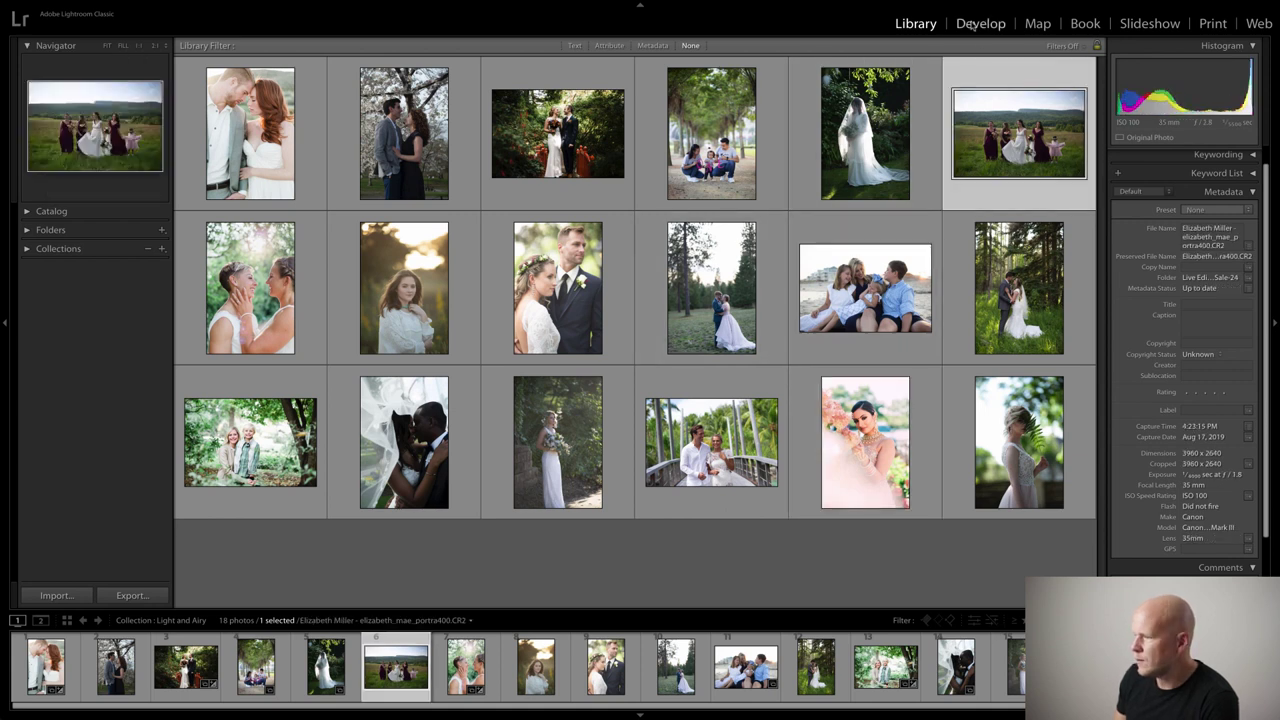
key("Down")
key("Down")
key("Left")
key("Left")
key("Left")
key("Left")
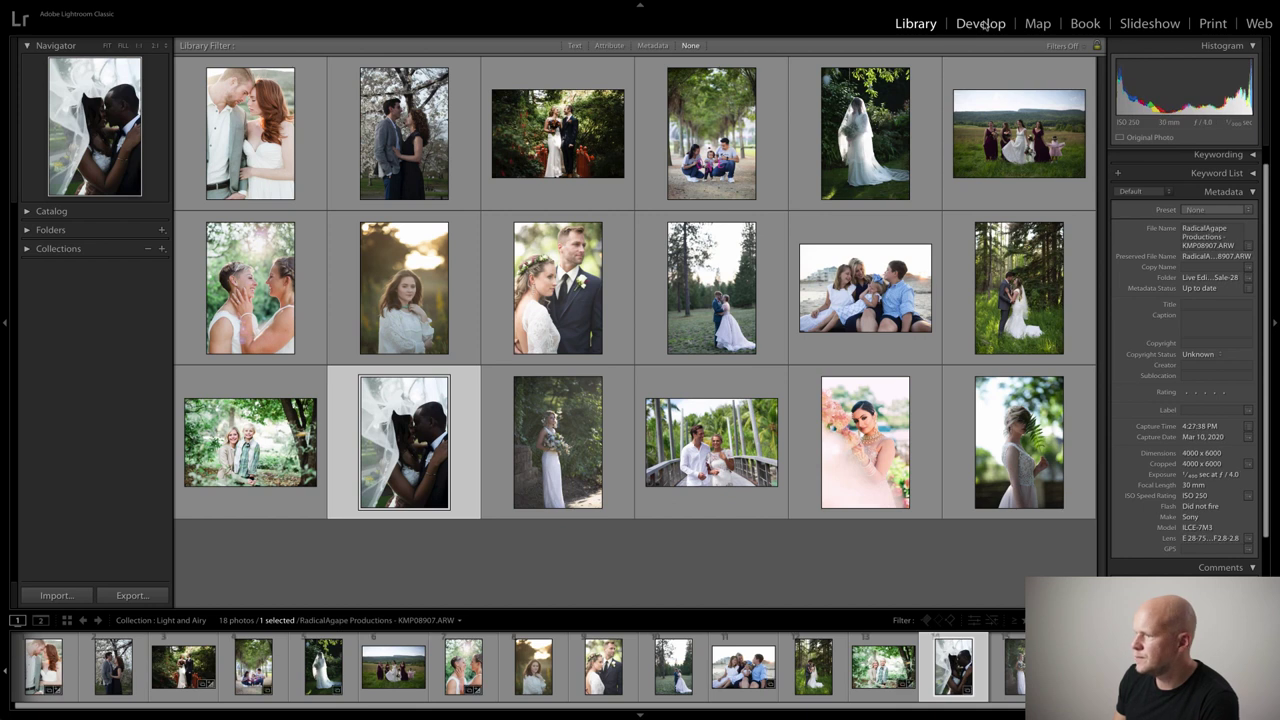
left_click(981, 24)
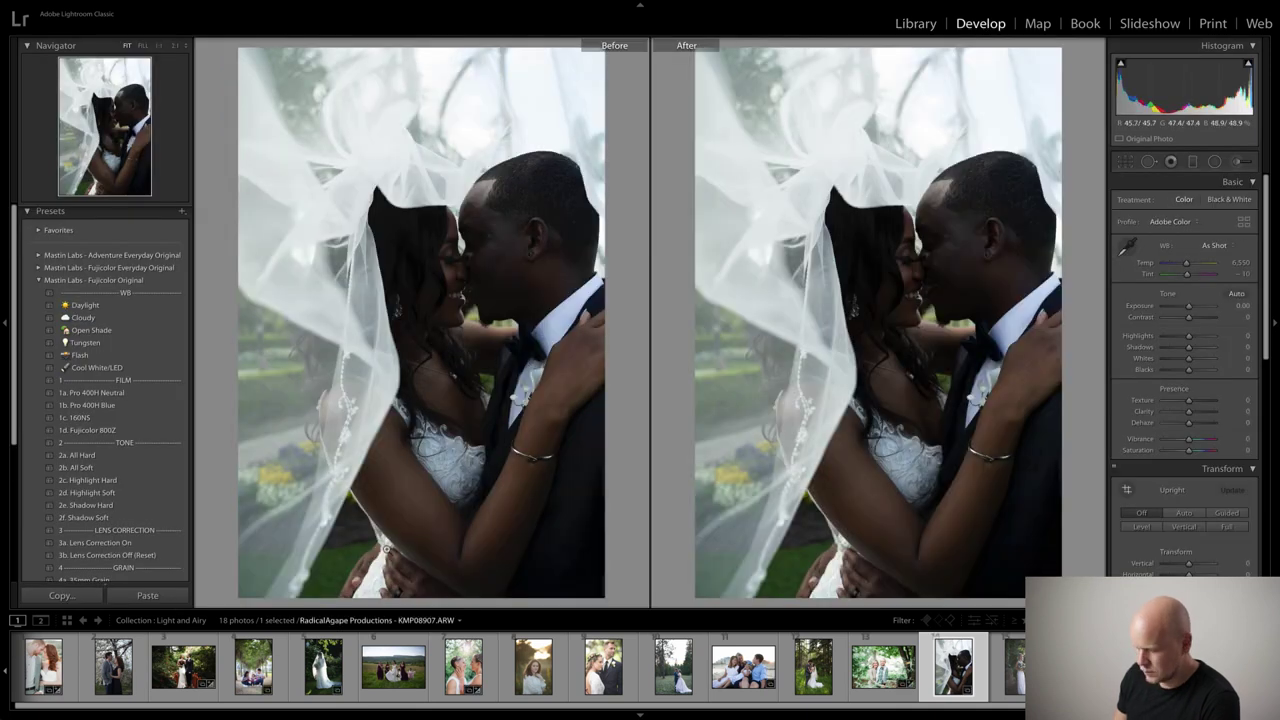
key("y")
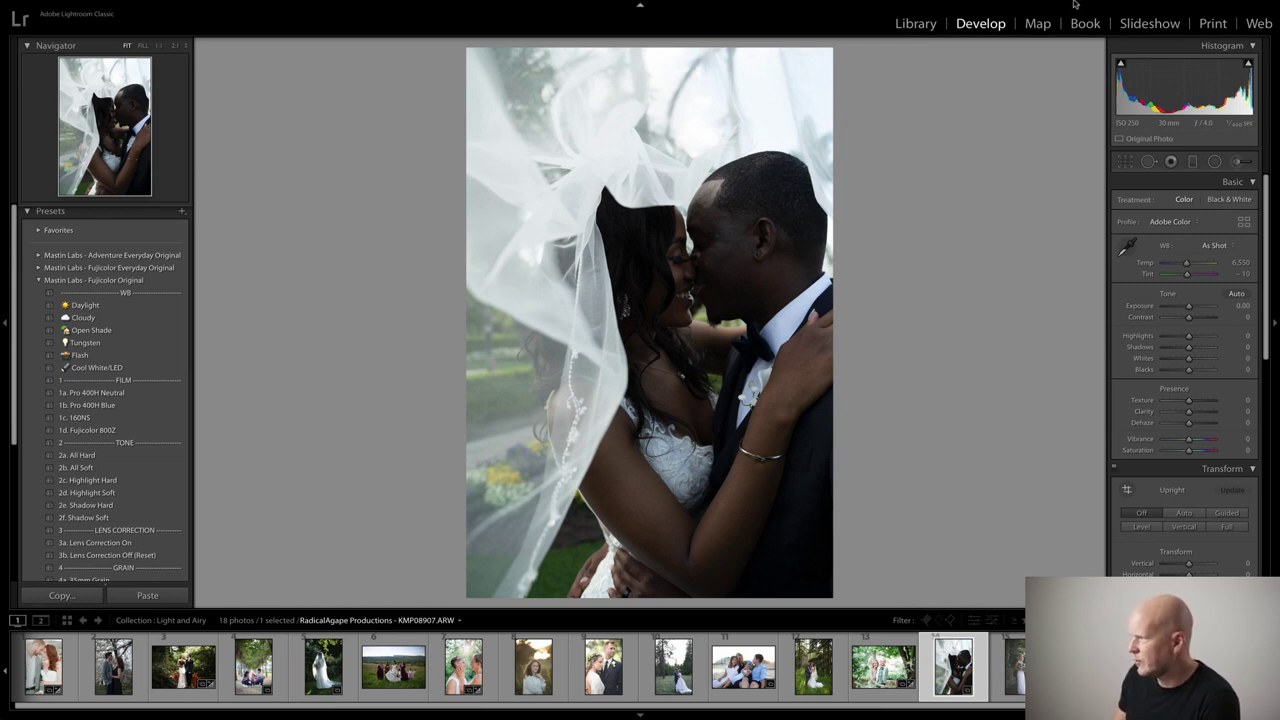
left_click(916, 24)
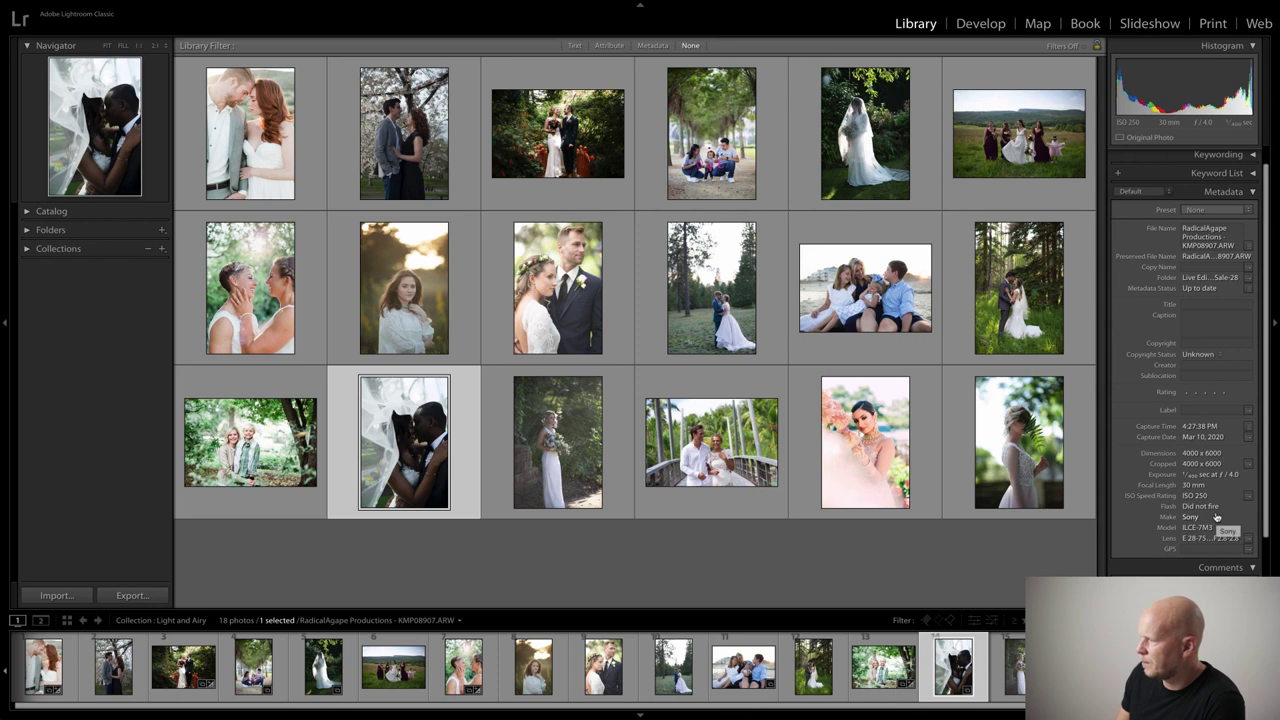
left_click(978, 24)
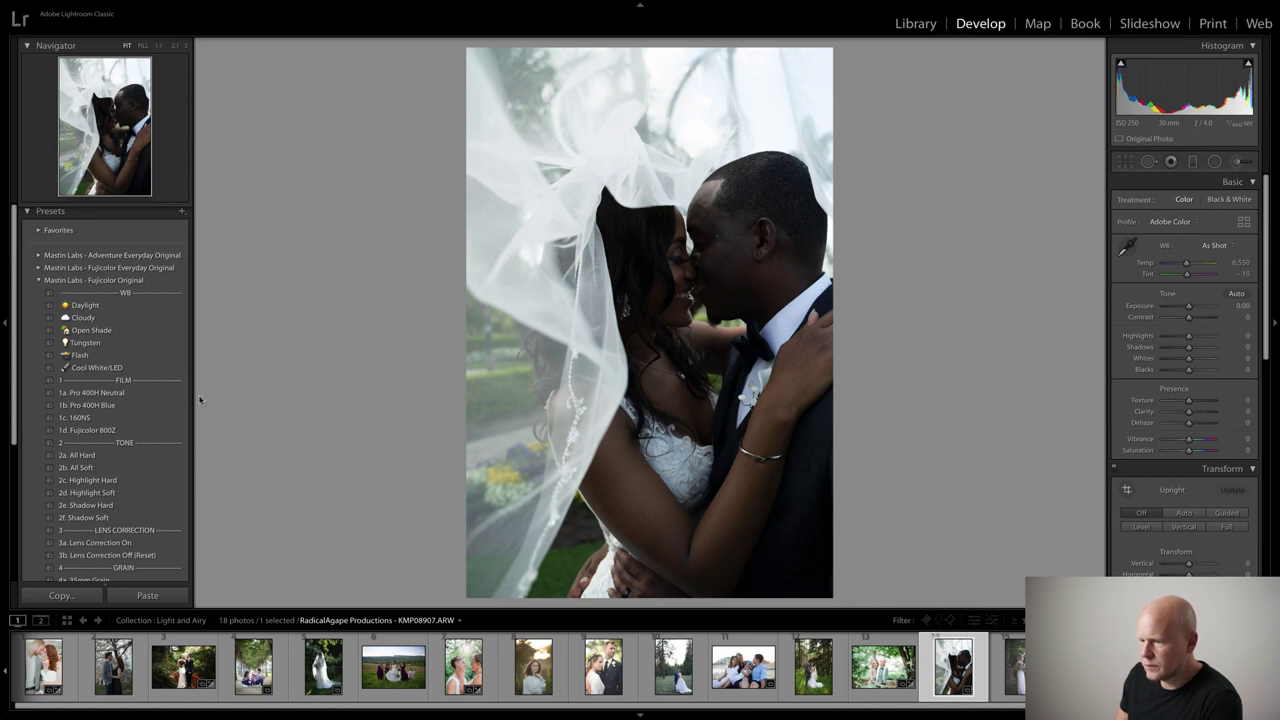
Step: Apply the 1c. 160NS and 3a. Lens Correction On presets to the veil photo and raise its exposure to +1.35
left_click(124, 419)
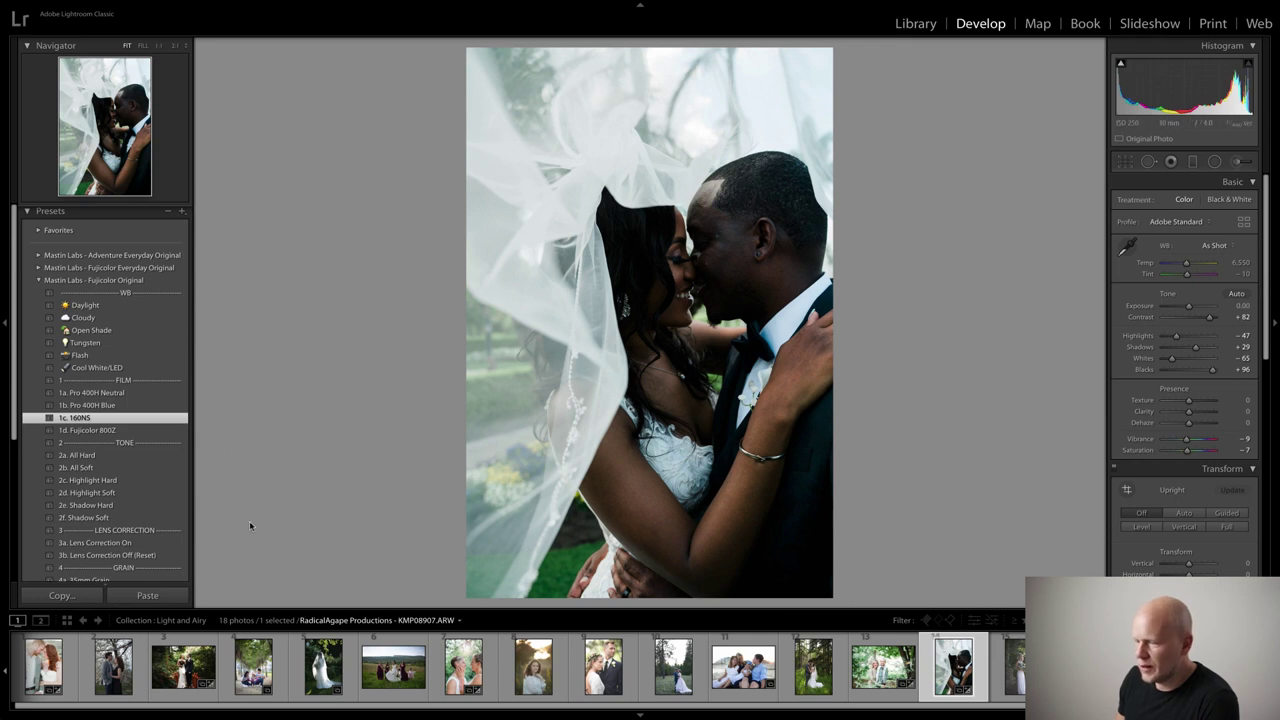
left_click(156, 544)
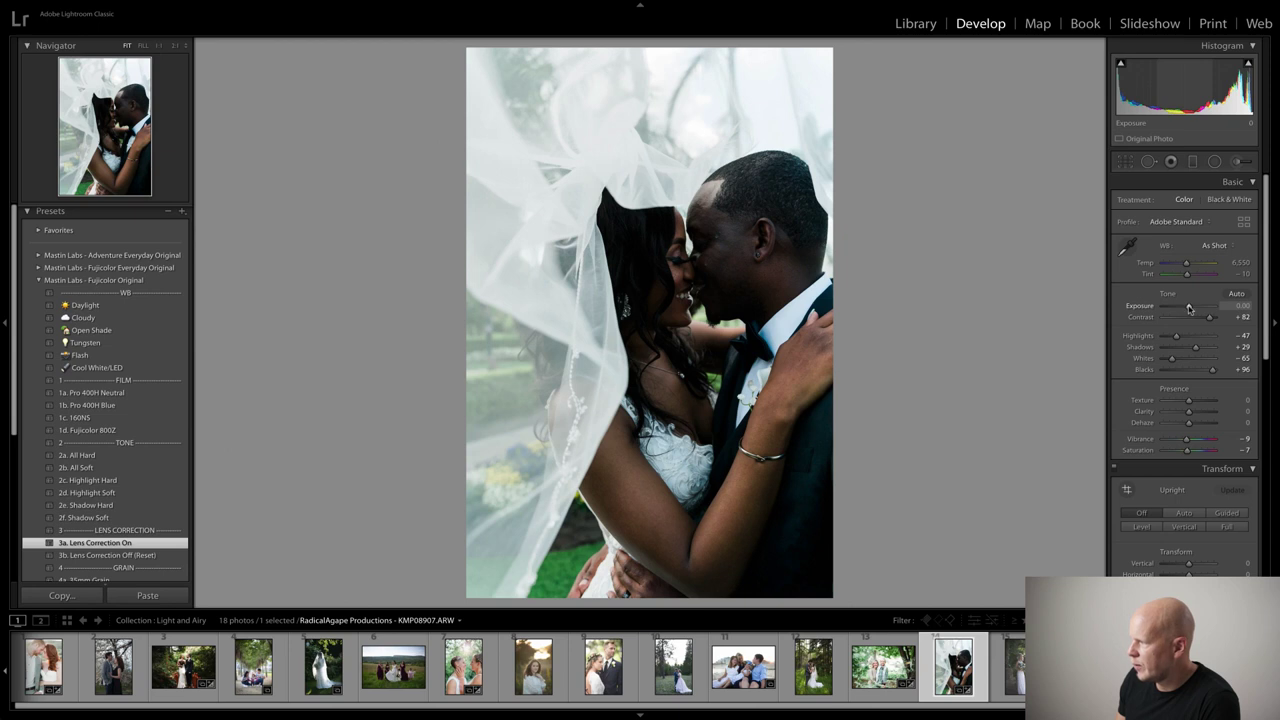
left_click_drag(1189, 308, 1196, 308)
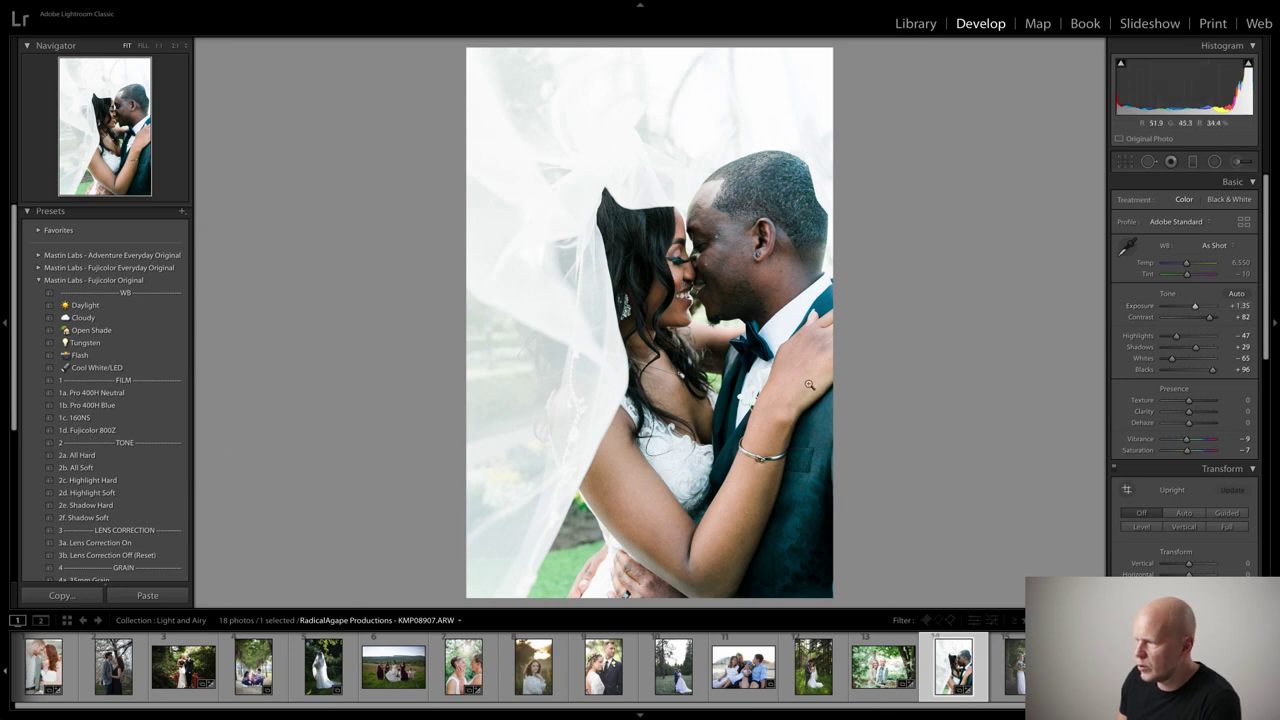
Step: Set the veil photo's temperature to 7,436 and tint to 0, inspecting the dress and skin tones up close
left_click_drag(1186, 263, 1191, 264)
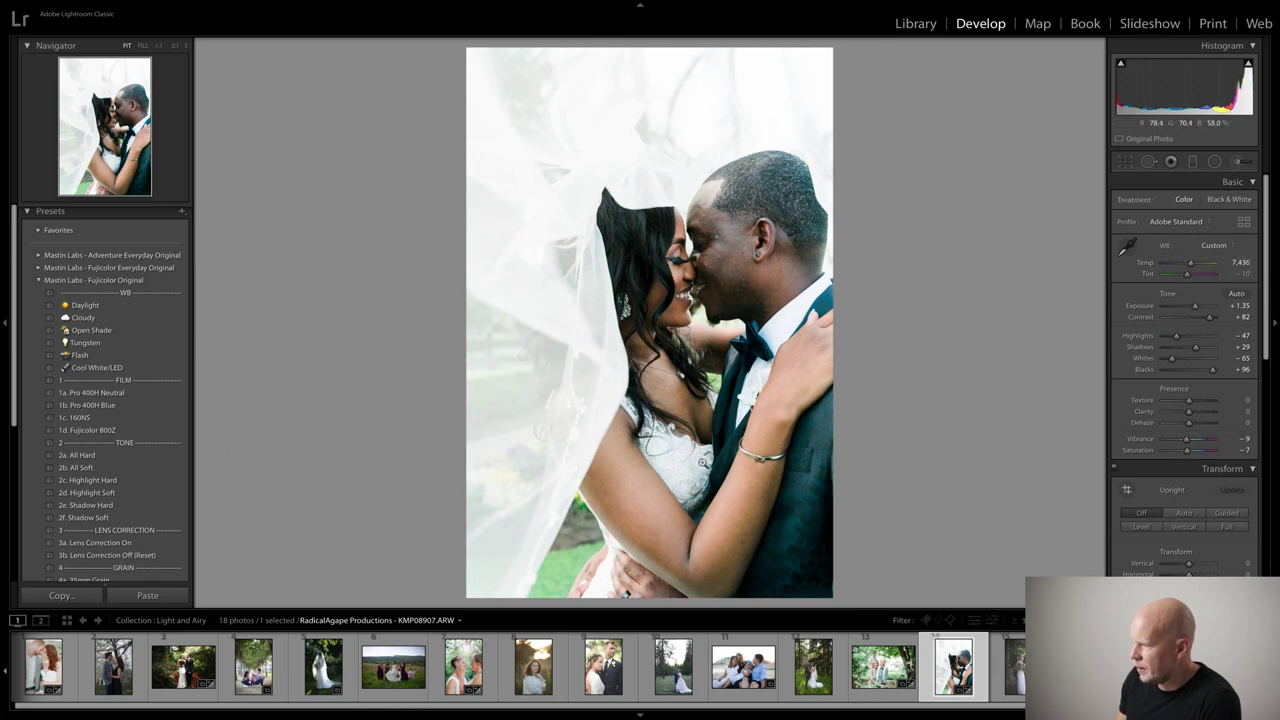
left_click(690, 433)
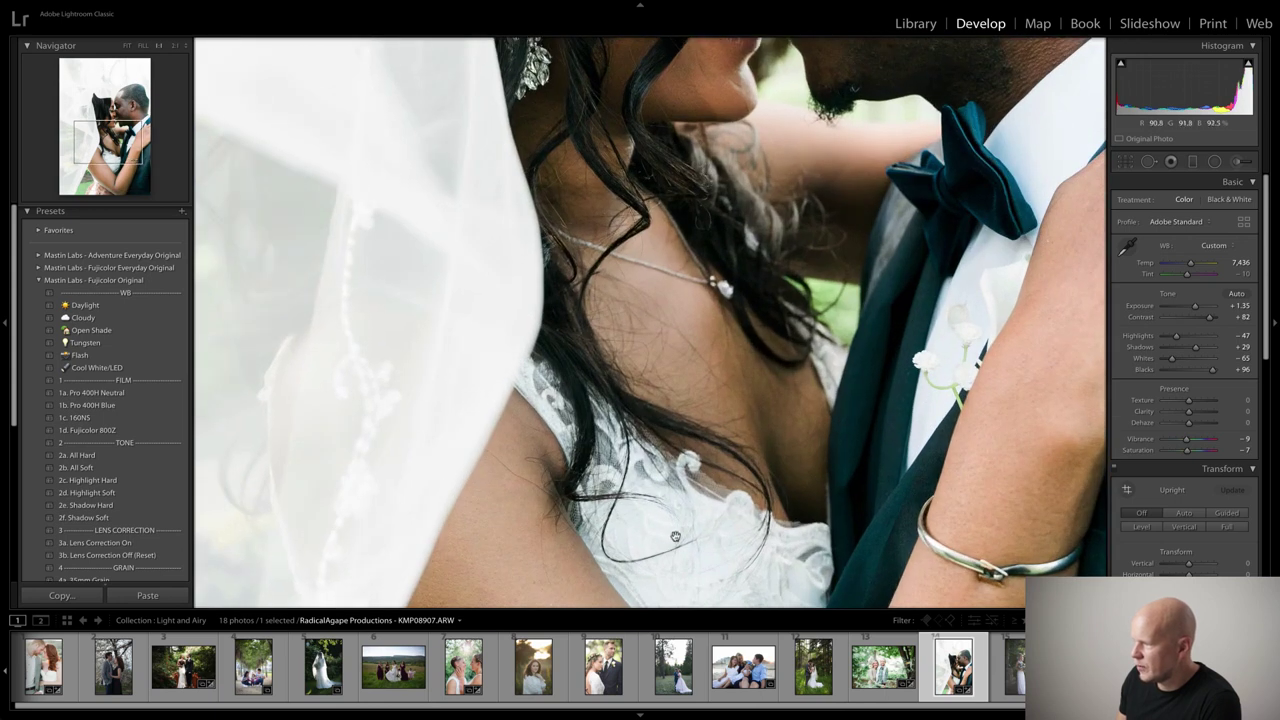
left_click_drag(807, 378, 597, 490)
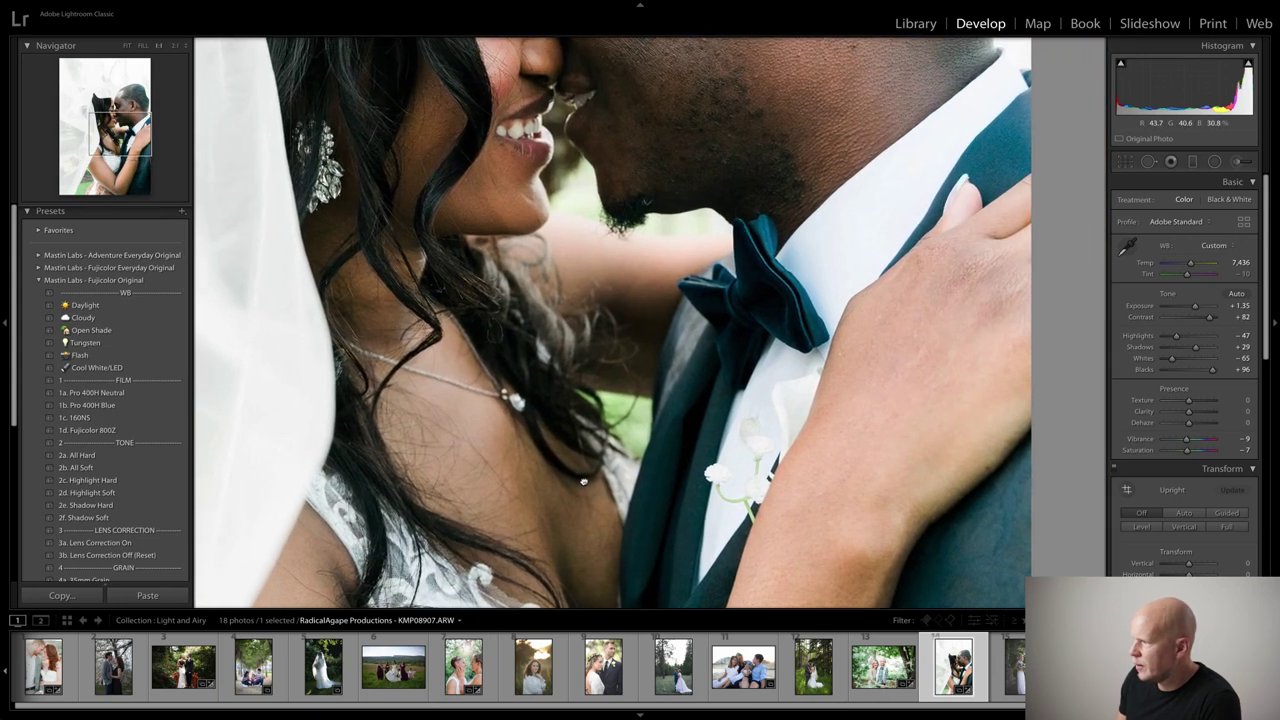
left_click(625, 457)
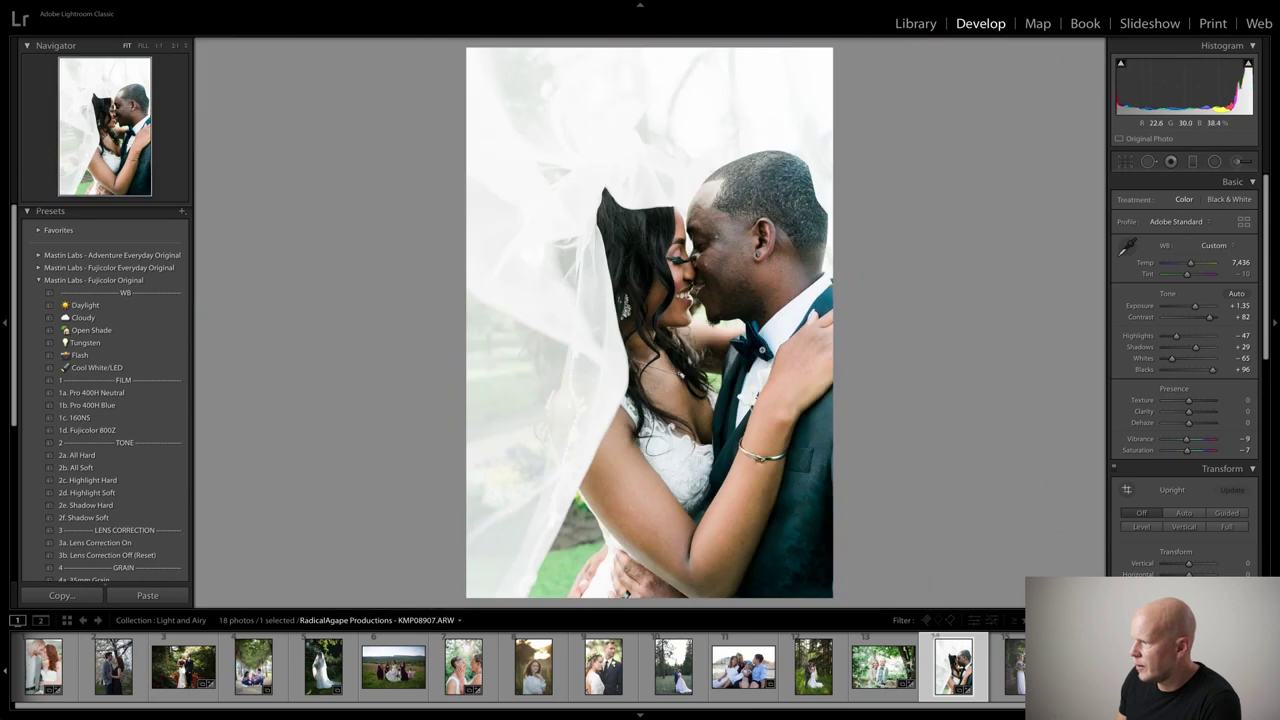
left_click(735, 543)
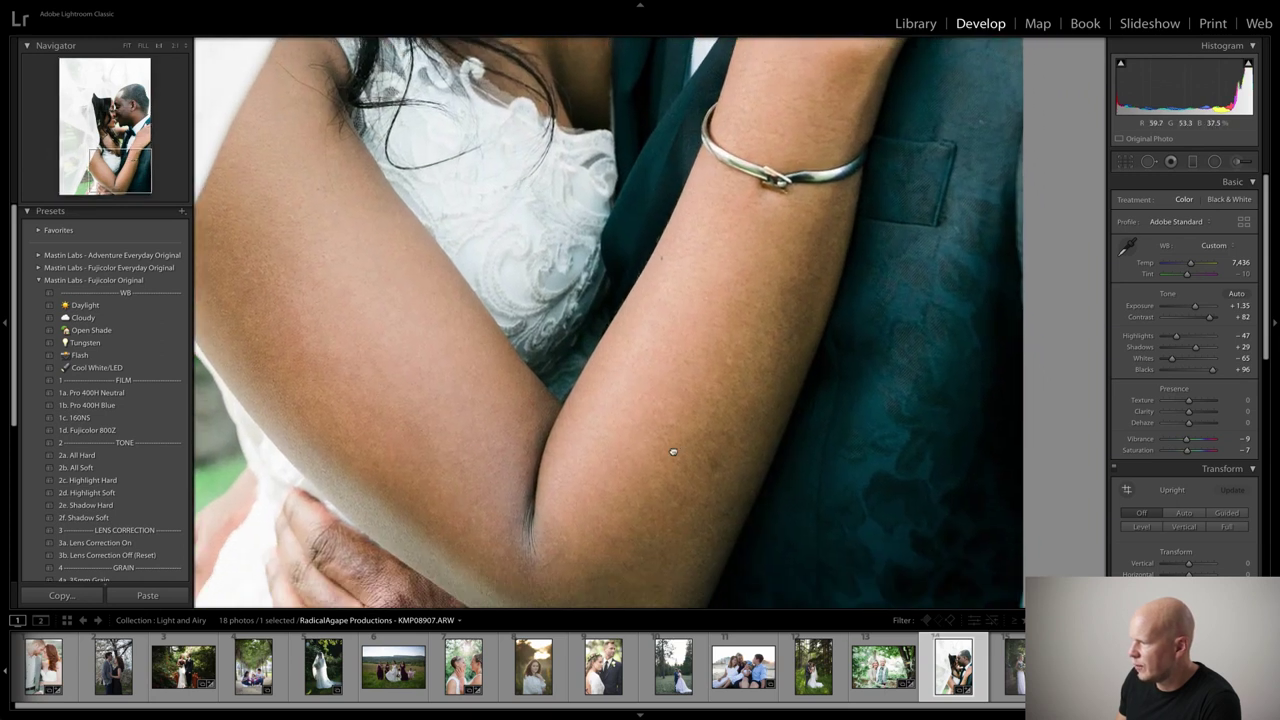
left_click(568, 436)
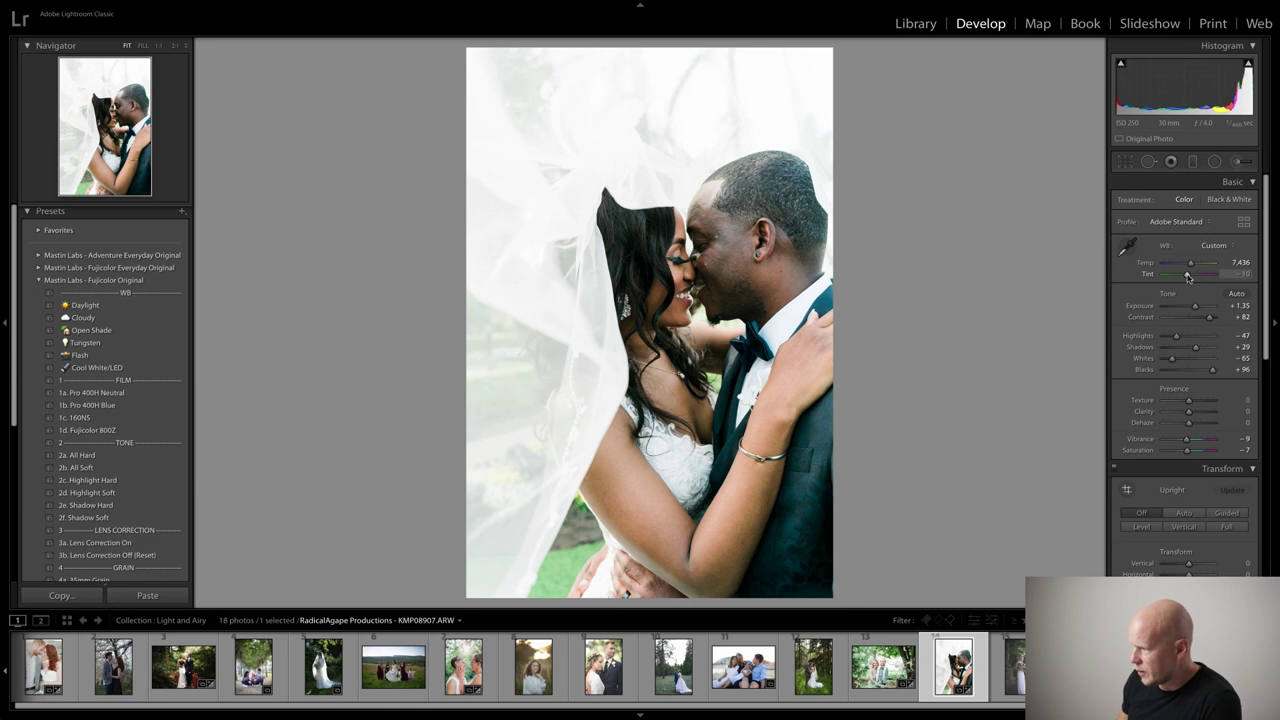
left_click_drag(1188, 277, 1189, 277)
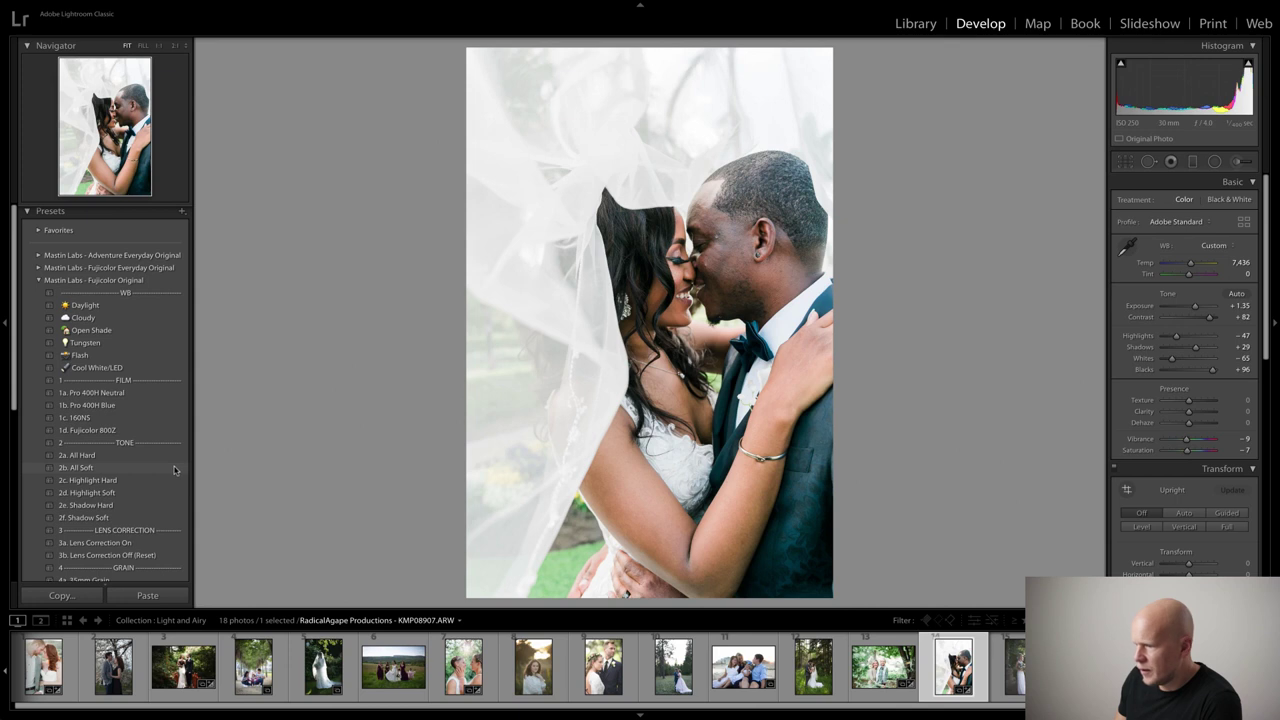
Step: Inspect the veil's bright areas up close and apply the 2d. Highlight Soft tone preset
scroll(174, 468, "down", 1)
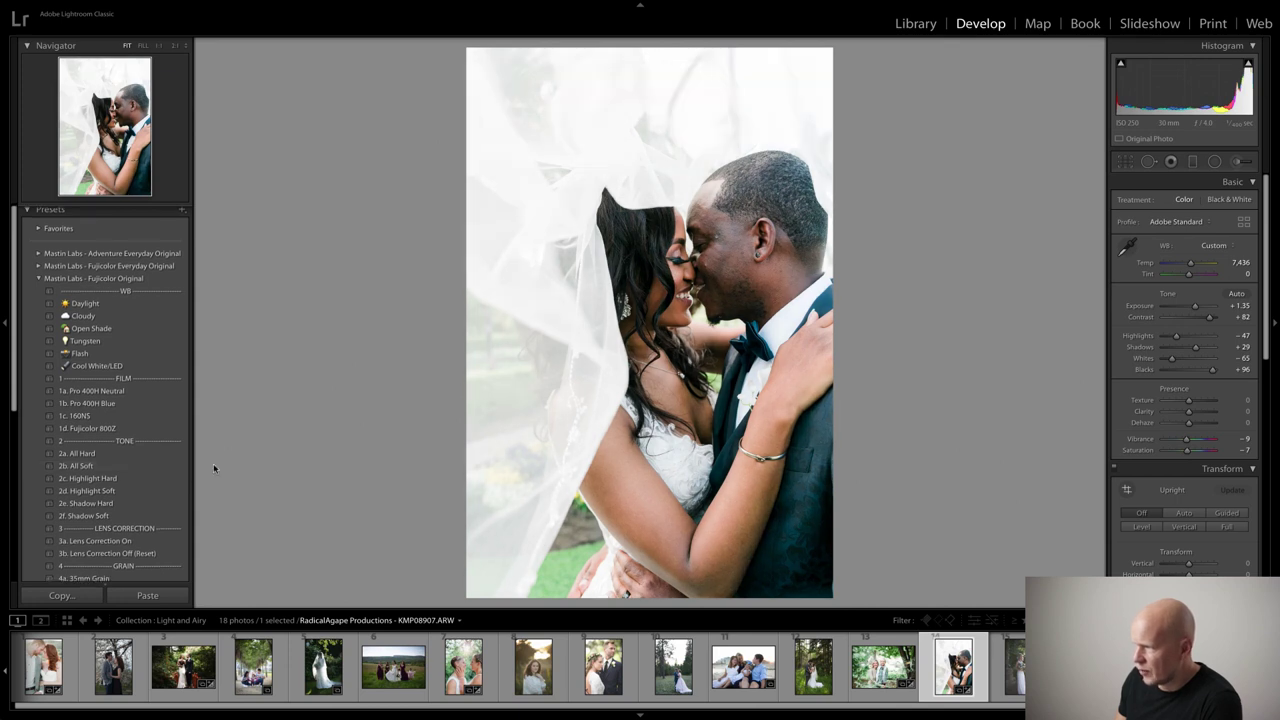
left_click(751, 104)
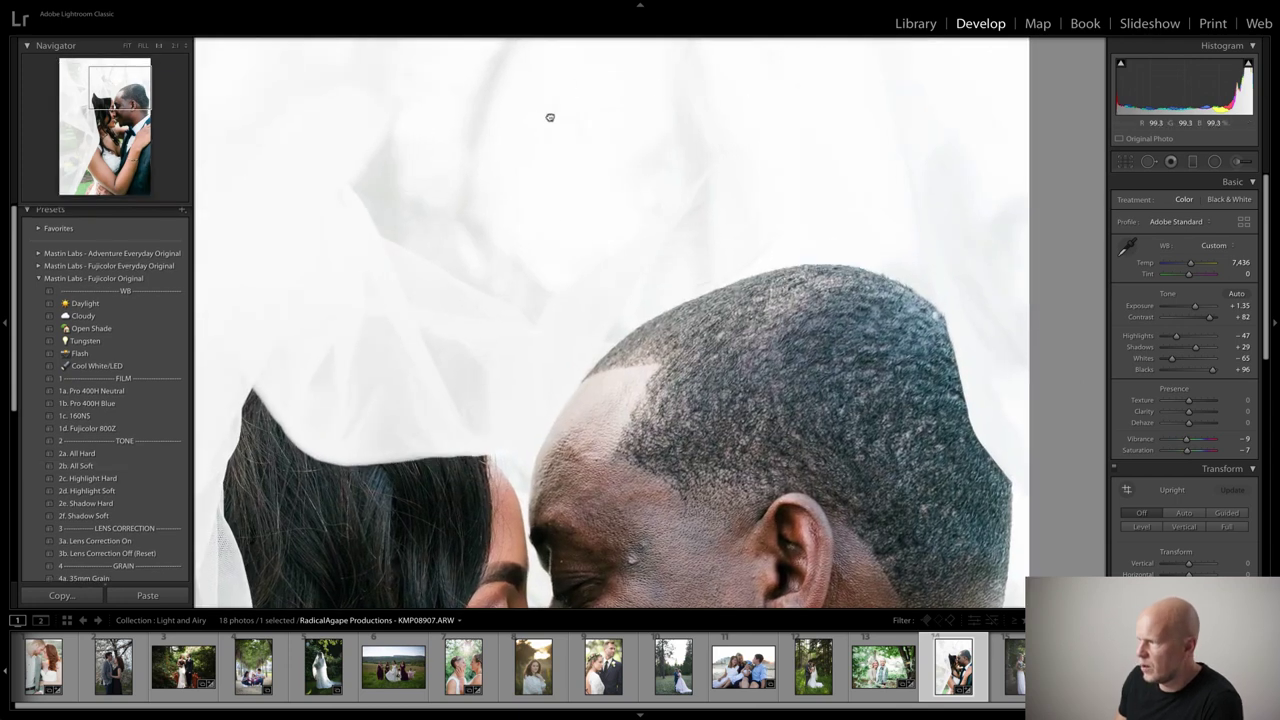
left_click_drag(571, 317, 523, 143)
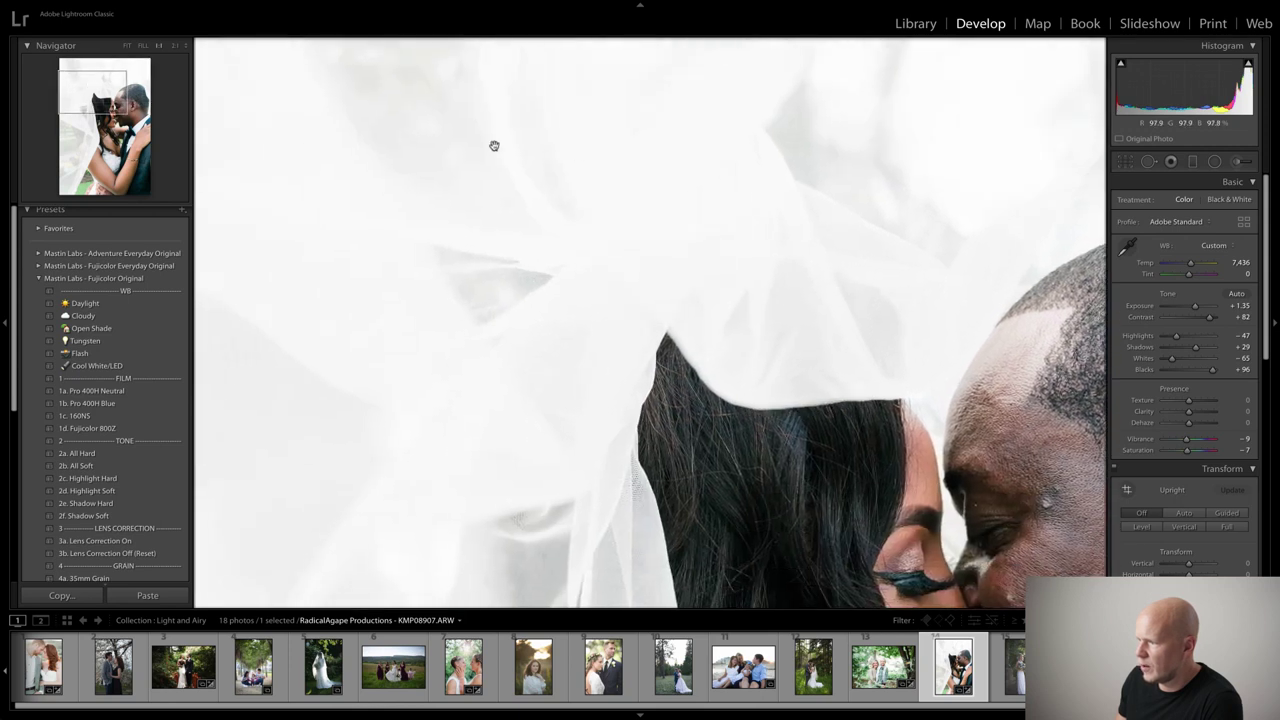
left_click_drag(420, 391, 462, 186)
left_click(522, 441)
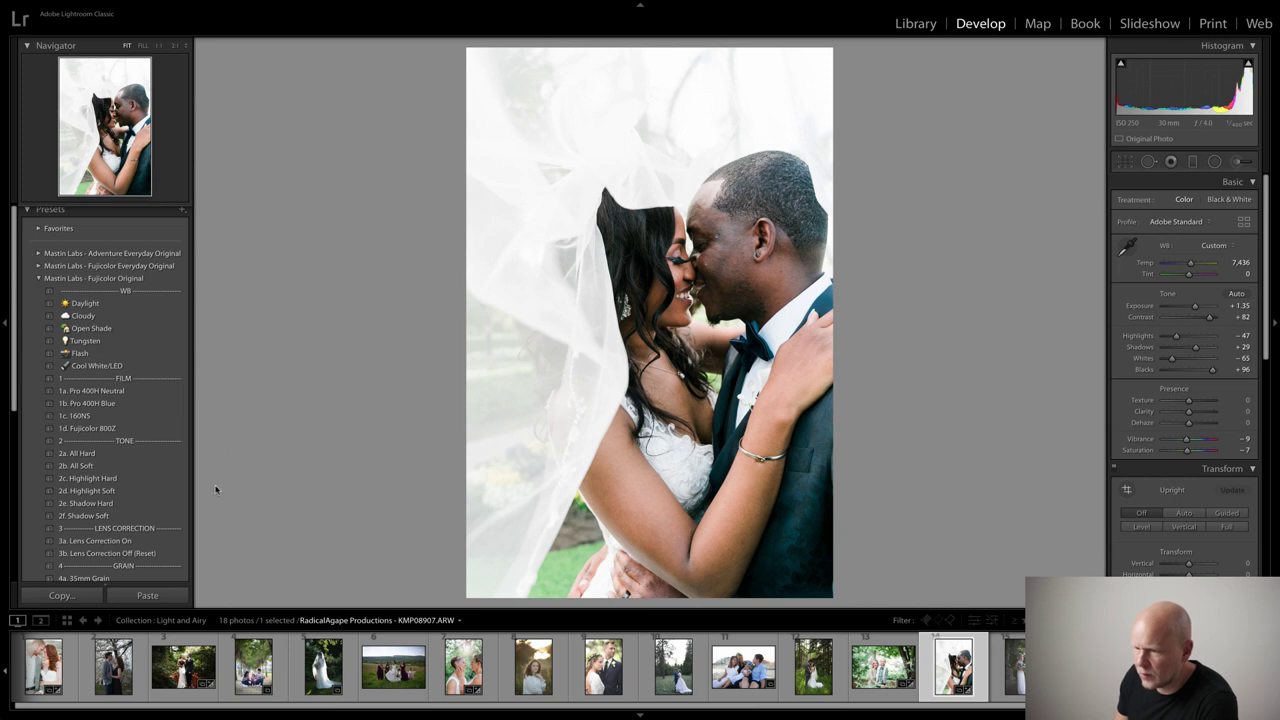
left_click(181, 492)
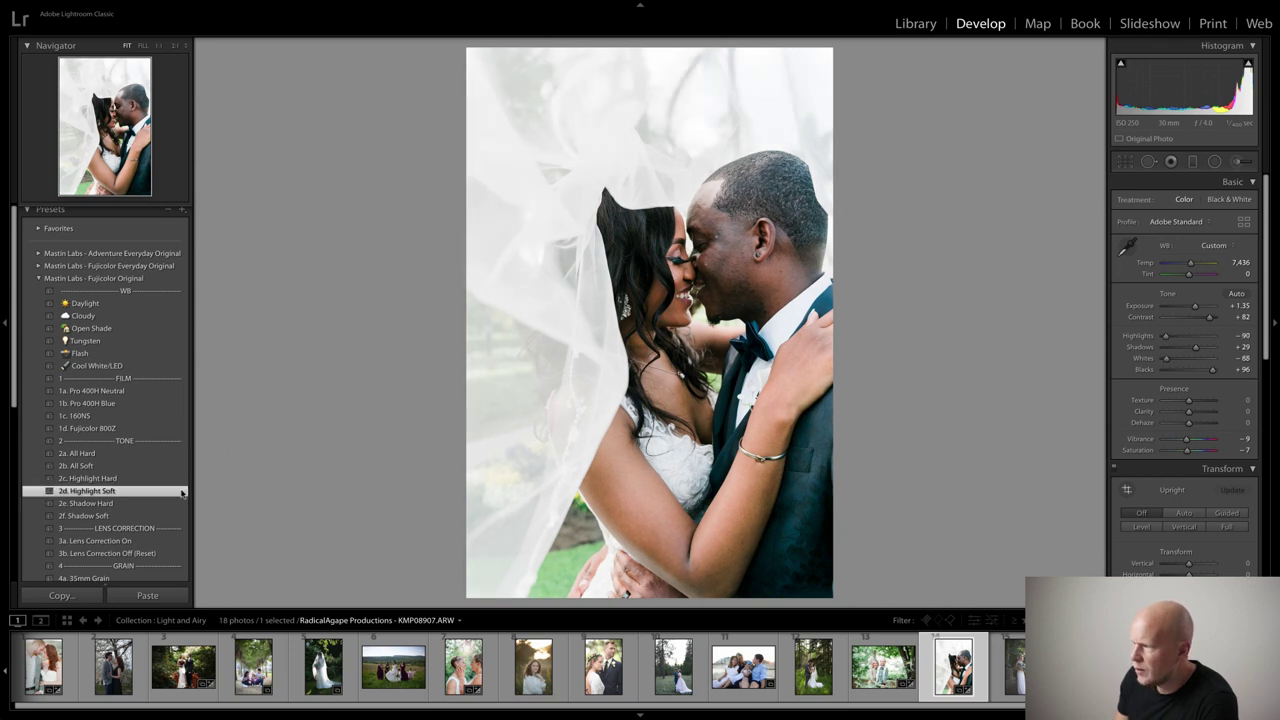
Step: Raise the veil photo's exposure to +1.60 and compare the result with the original
left_click(1196, 307)
left_click_drag(1196, 309, 1200, 309)
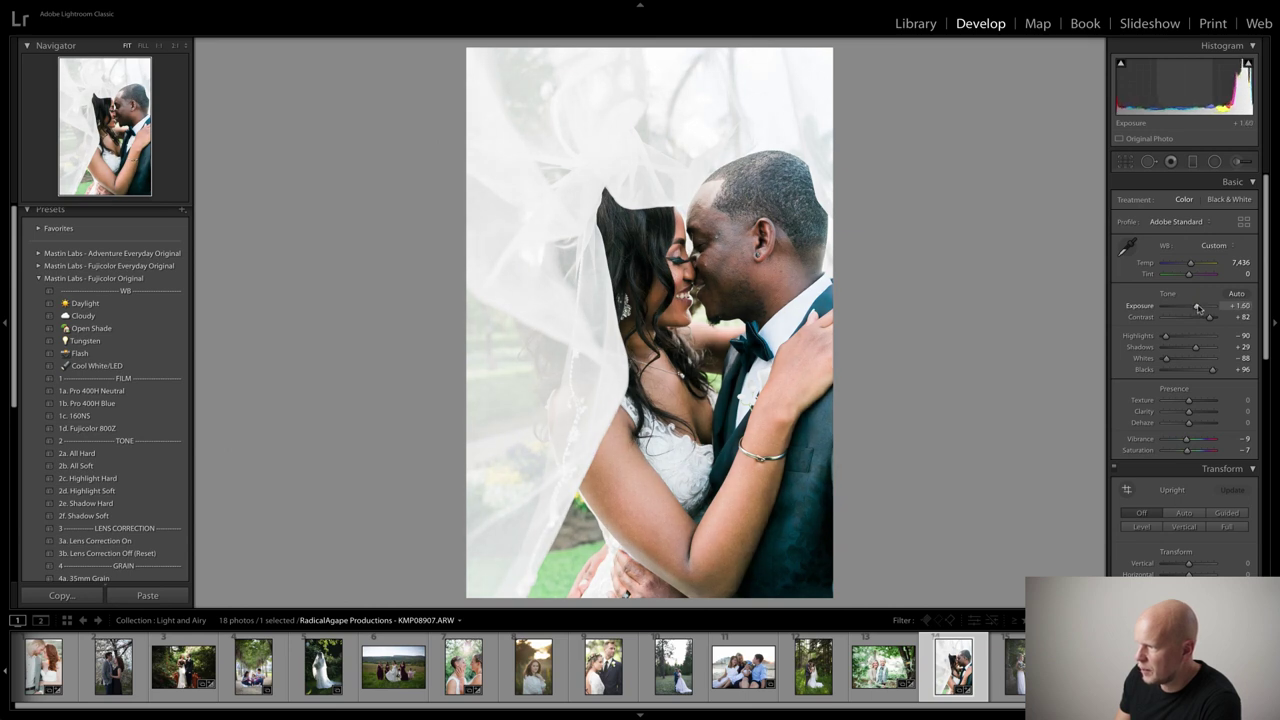
key("y")
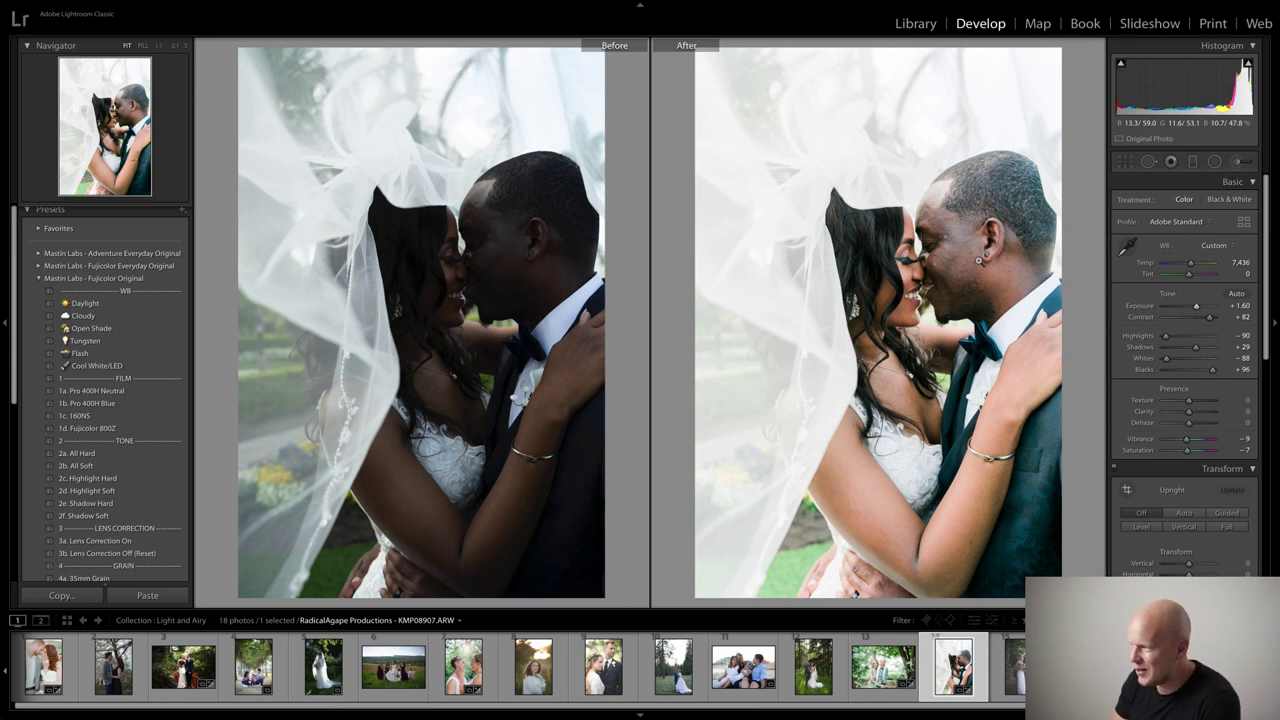
key("y")
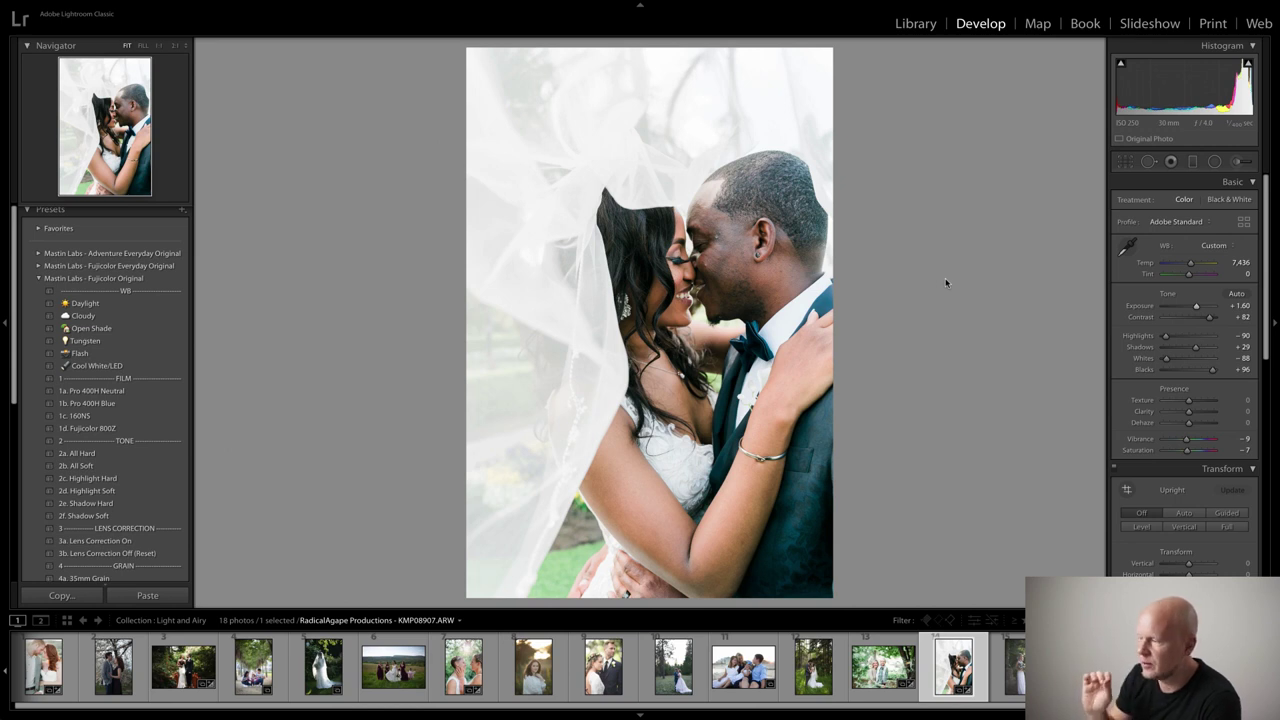
Step: Open the photo of the couple on the wooden bridge for developing and apply the 1a. Pro 400H Neutral preset
left_click(902, 25)
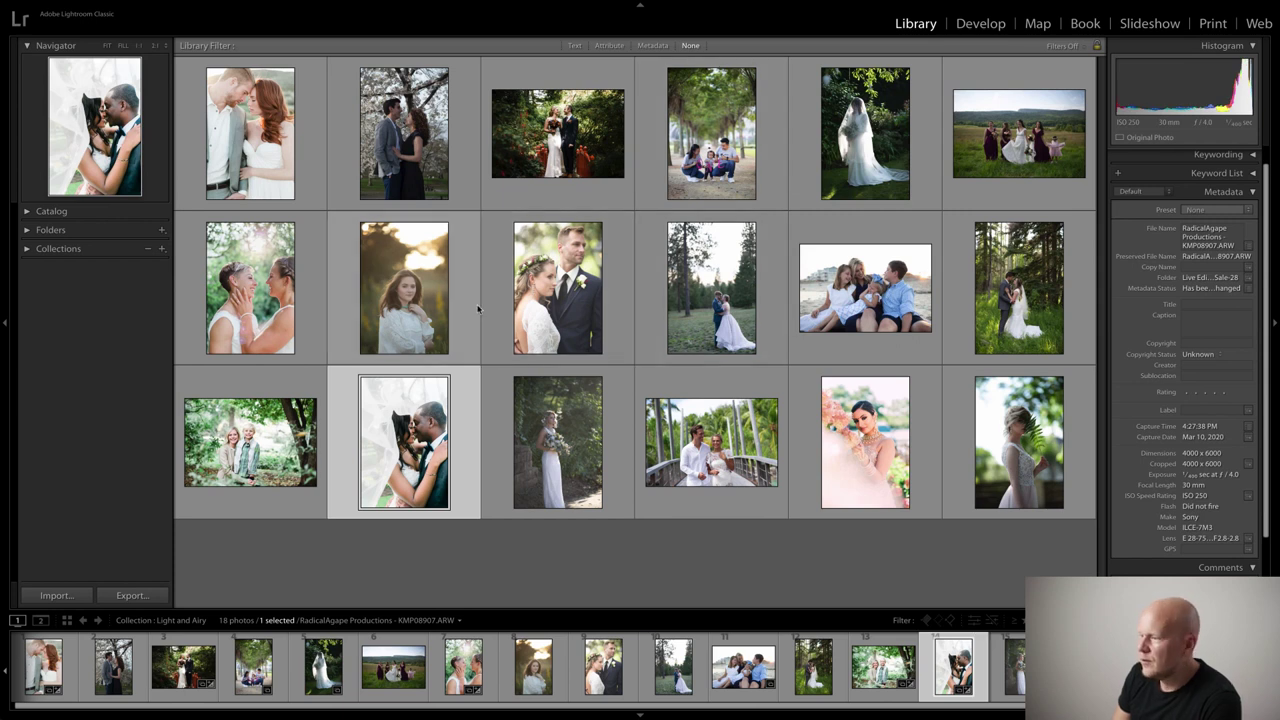
left_click(706, 446)
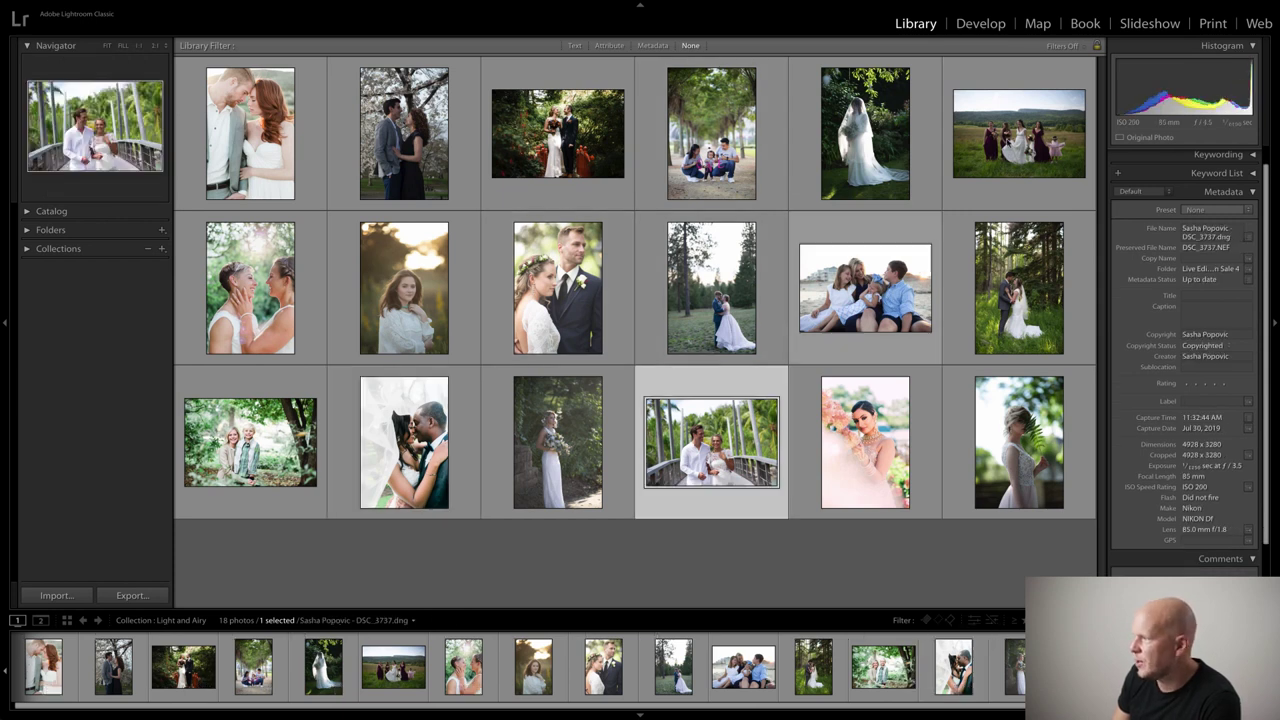
left_click(980, 25)
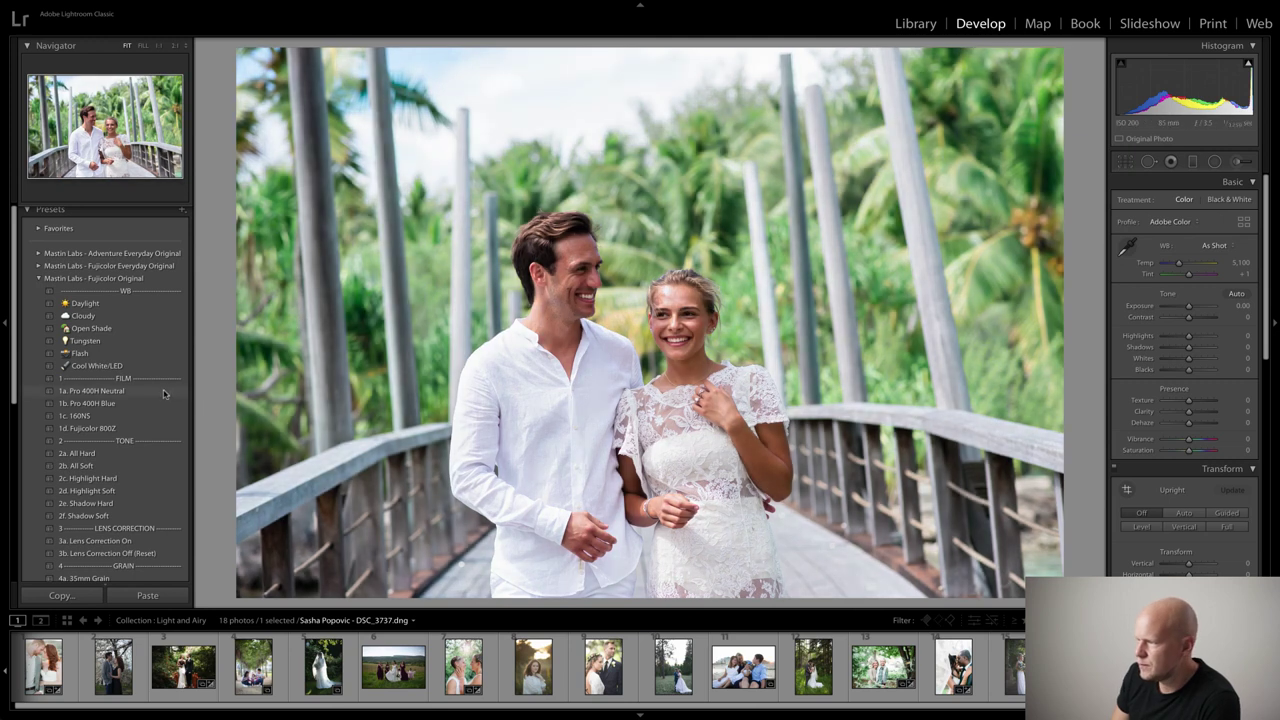
left_click(165, 394)
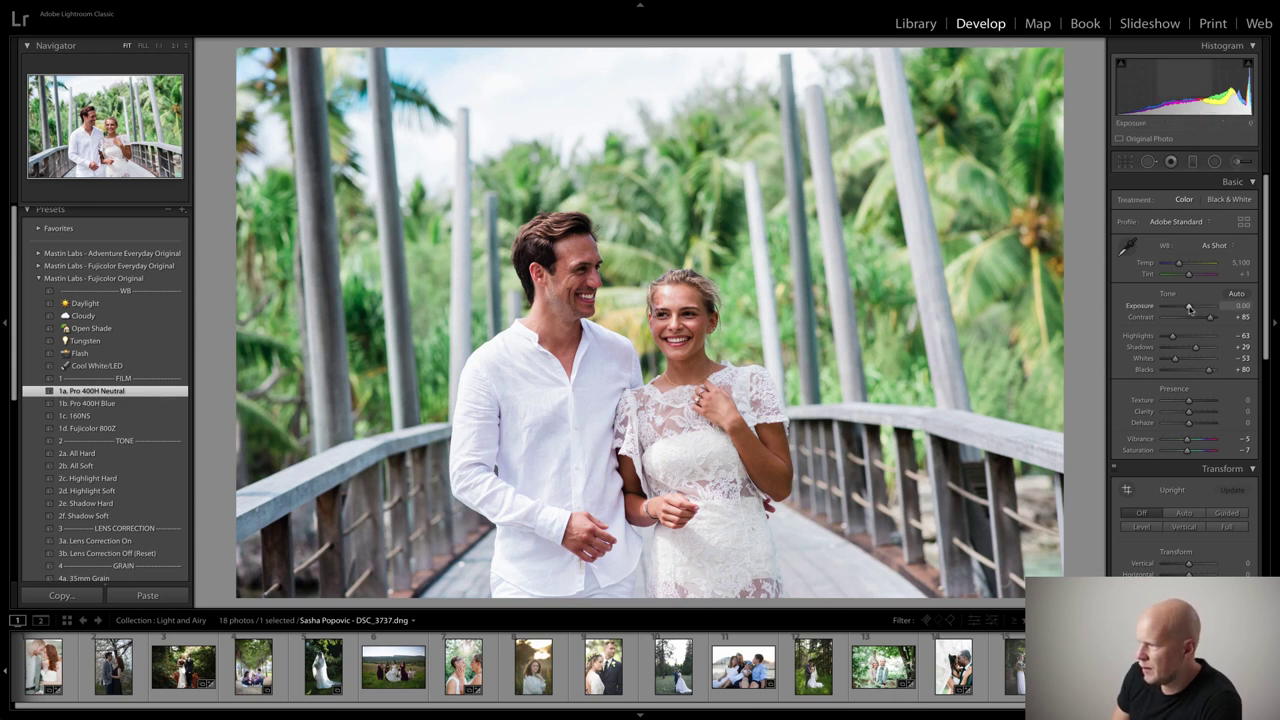
Step: Set the bridge photo's exposure to +0.05, temperature to 5,281 and tint to -4, inspecting the white clothing up close
left_click_drag(1189, 308, 1190, 308)
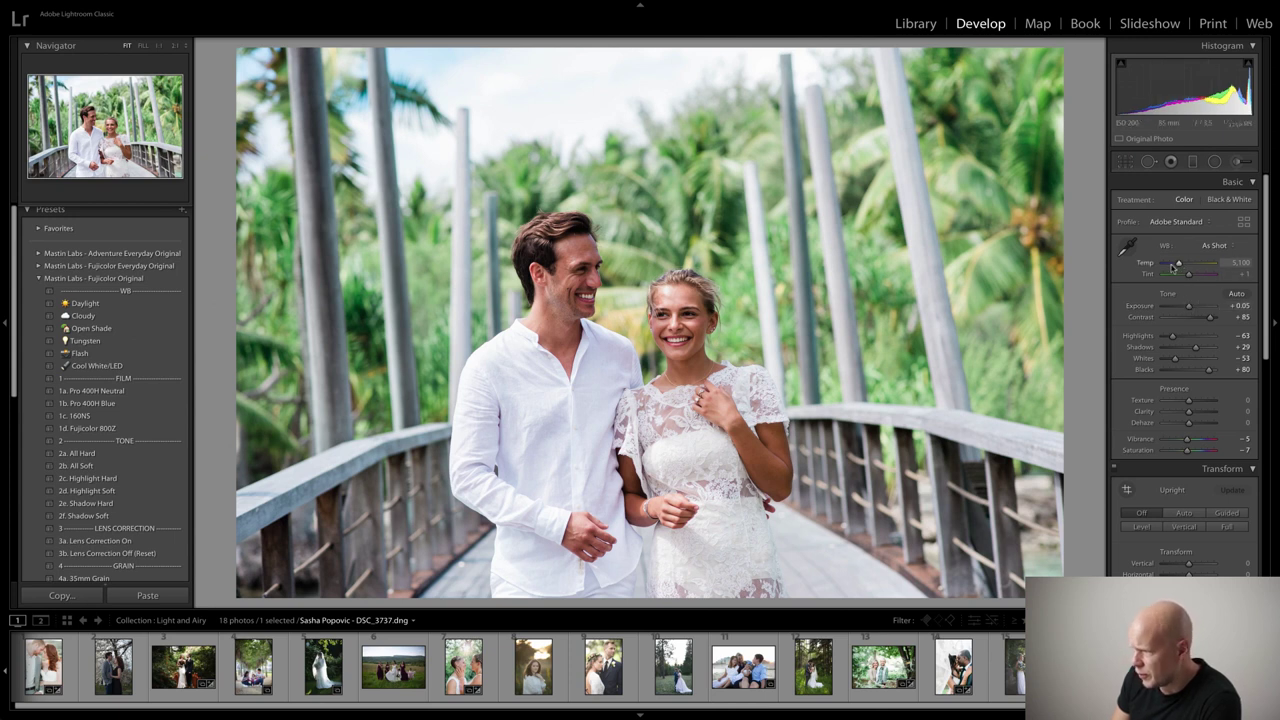
left_click(510, 392)
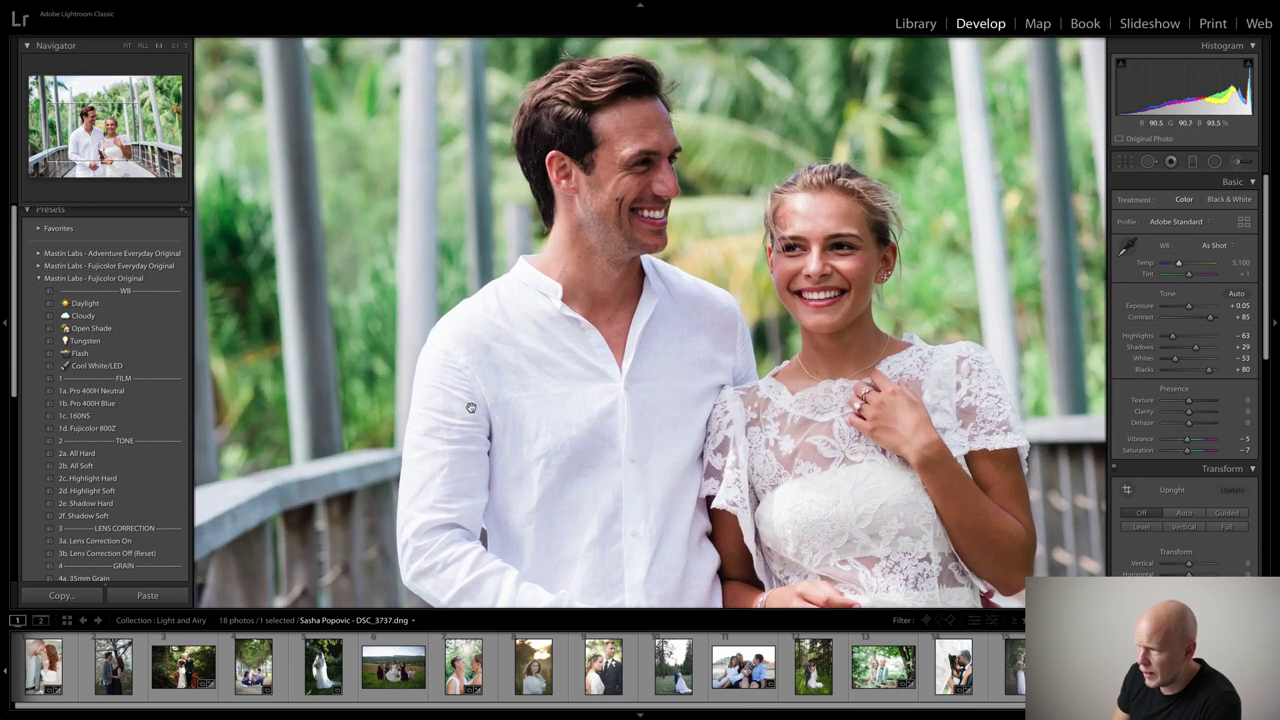
key("ctrl+=")
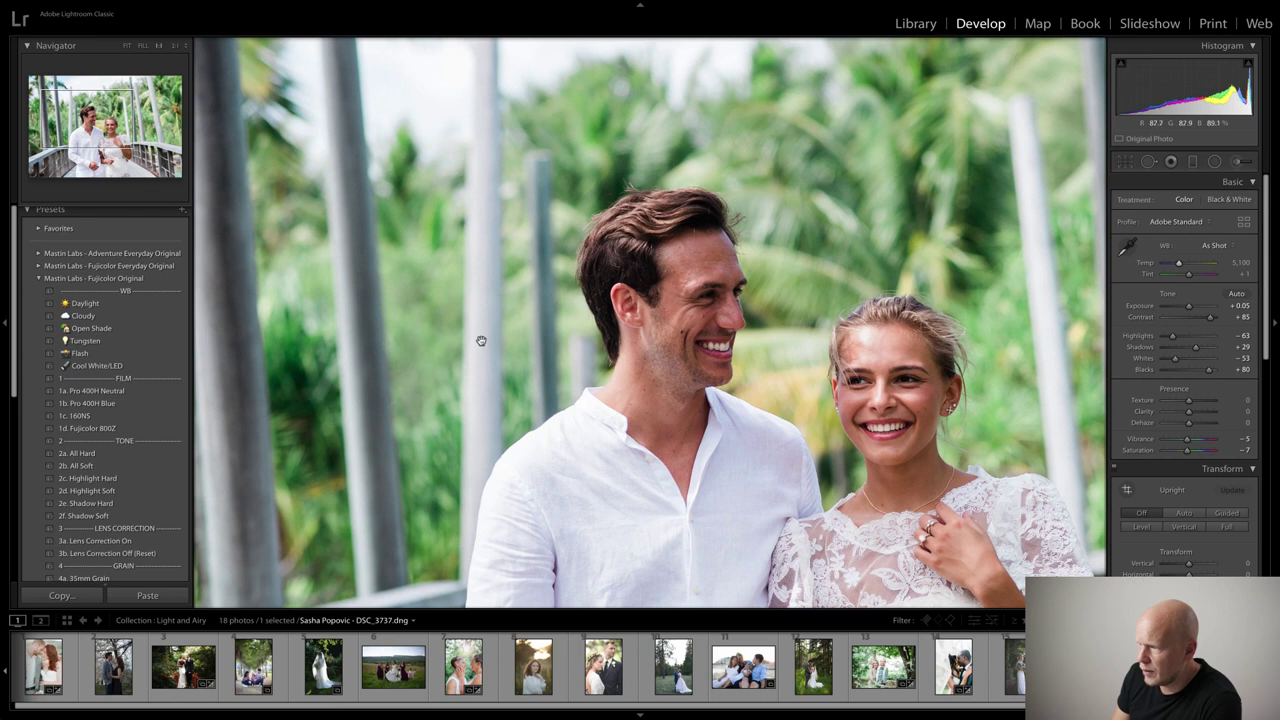
left_click_drag(335, 270, 390, 350)
key("ctrl+minus")
key("ctrl+minus")
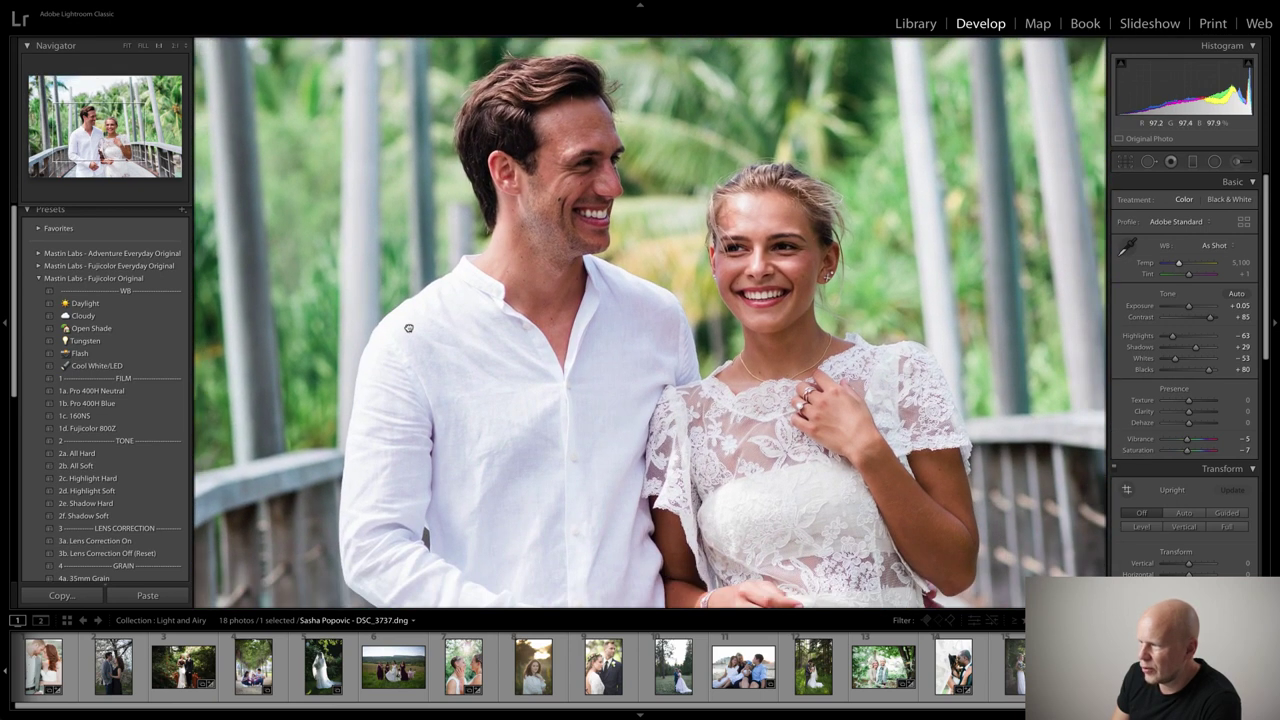
left_click_drag(1178, 264, 1182, 264)
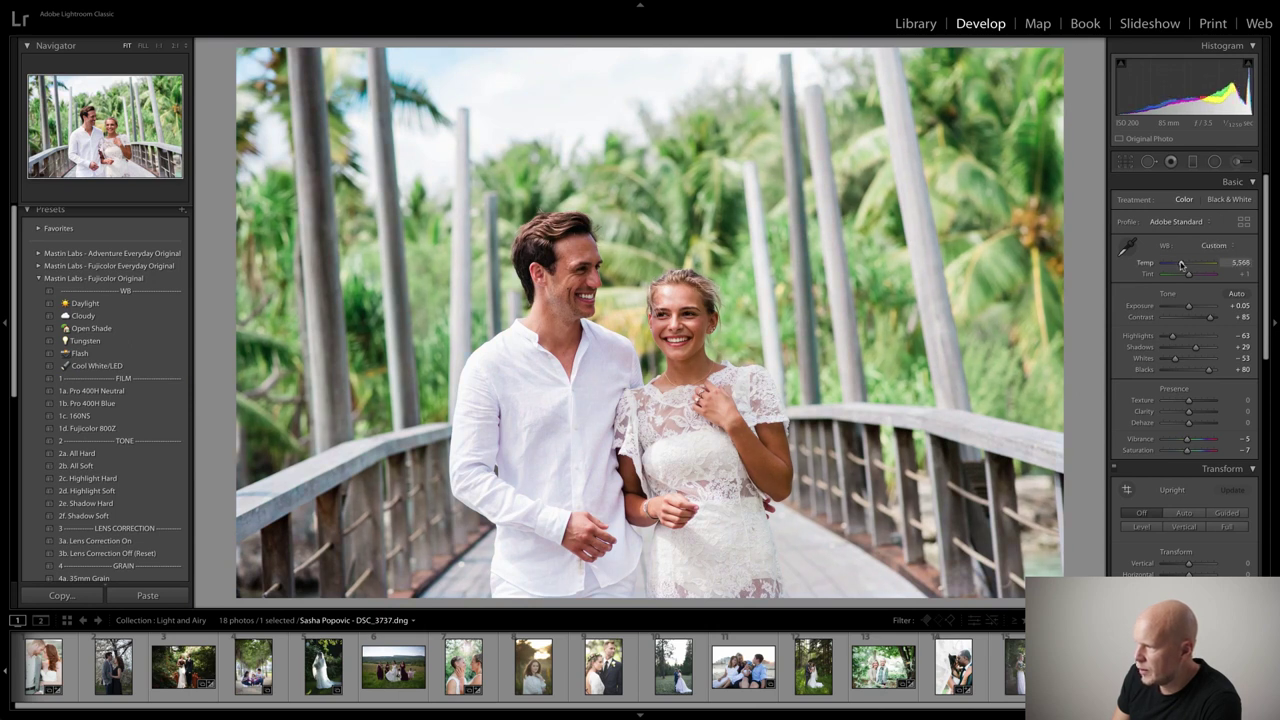
left_click_drag(1181, 265, 1180, 264)
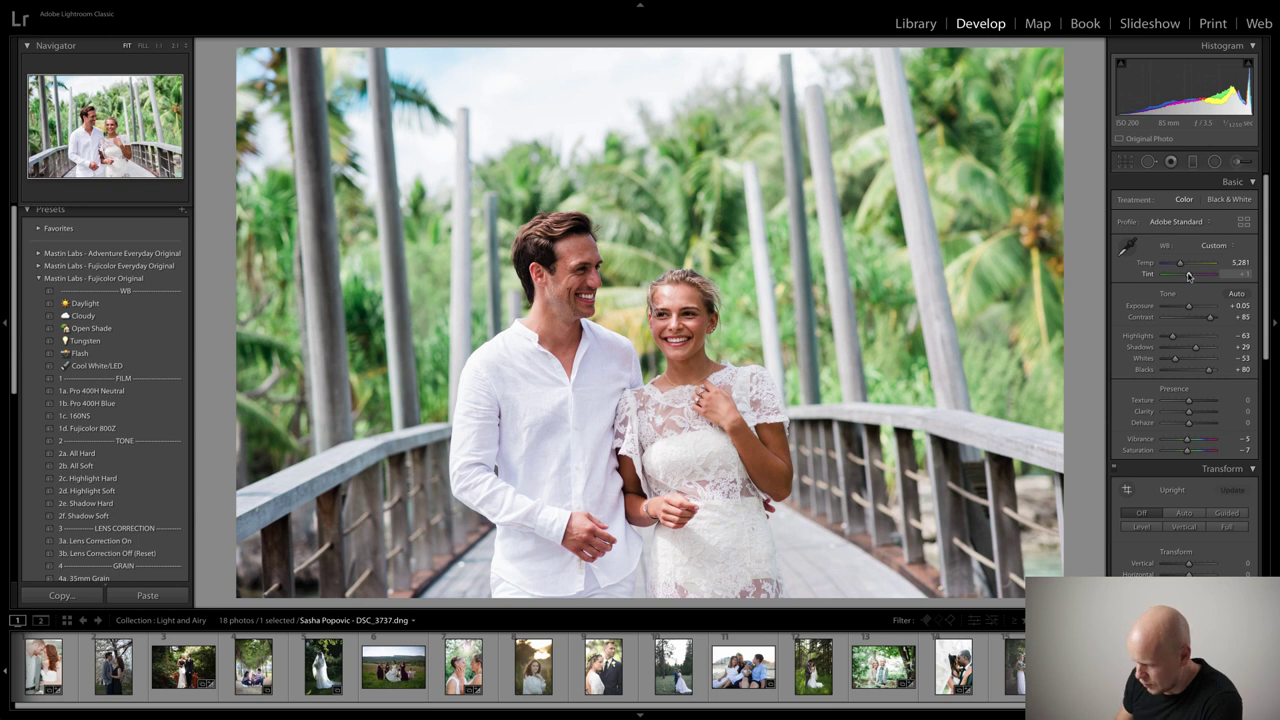
left_click_drag(1188, 276, 1187, 276)
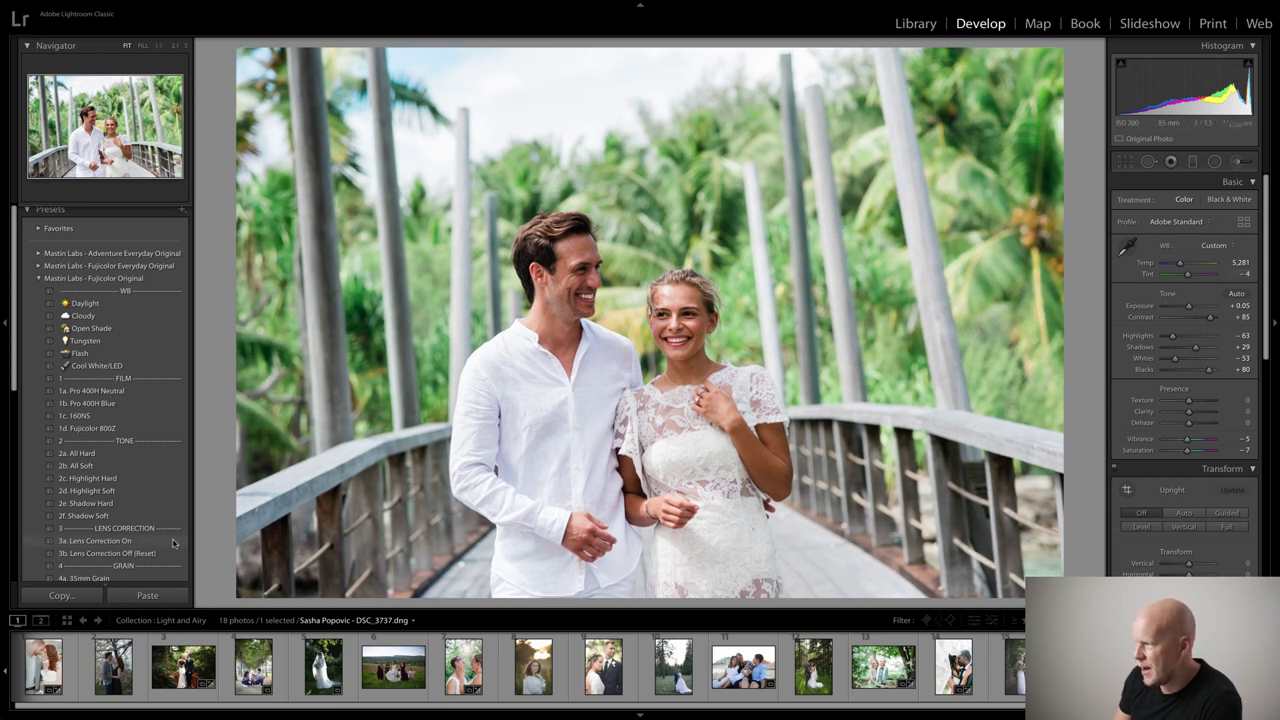
Step: Apply the 3a. Lens Correction On preset to the bridge photo and compare the result with the original
left_click(184, 541)
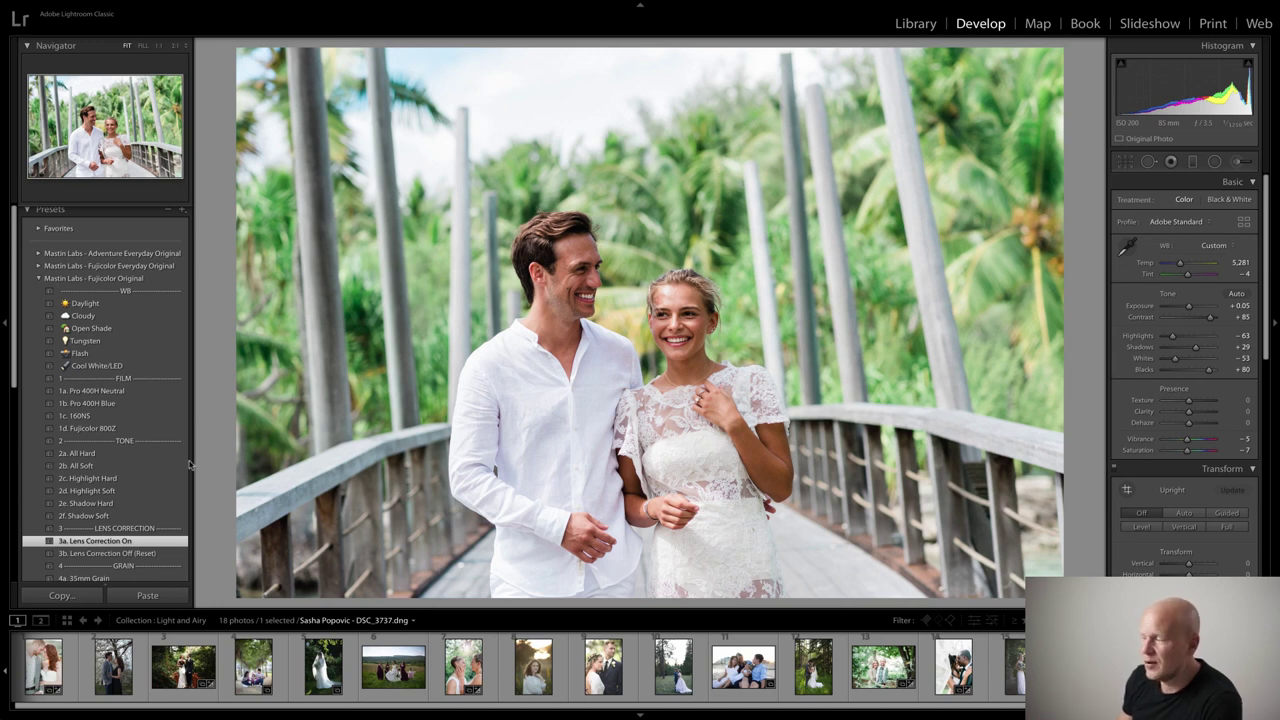
key("y")
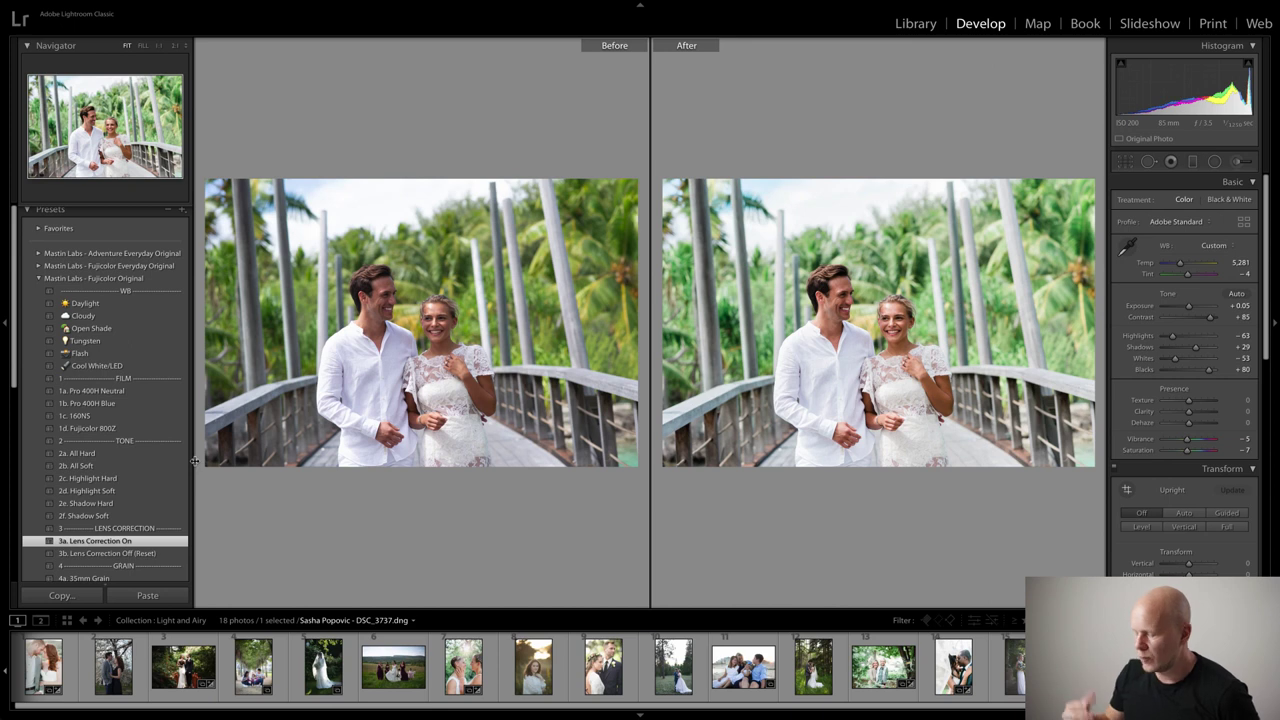
key("y")
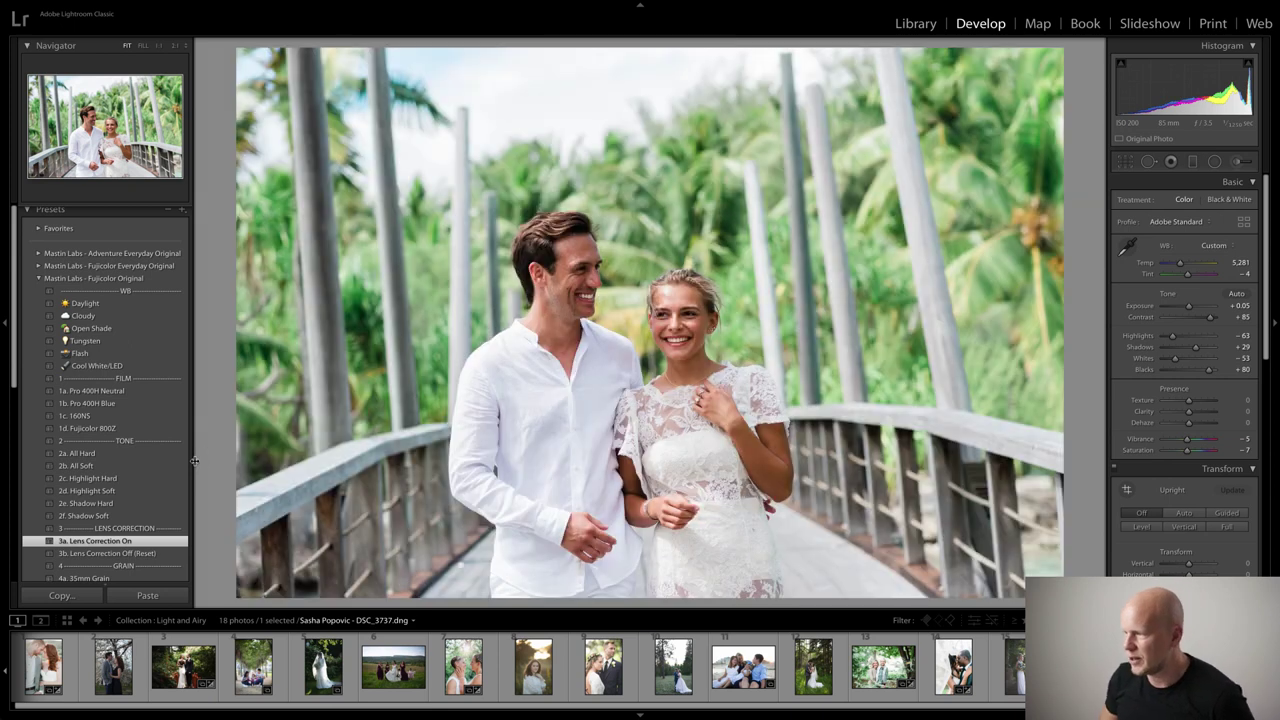